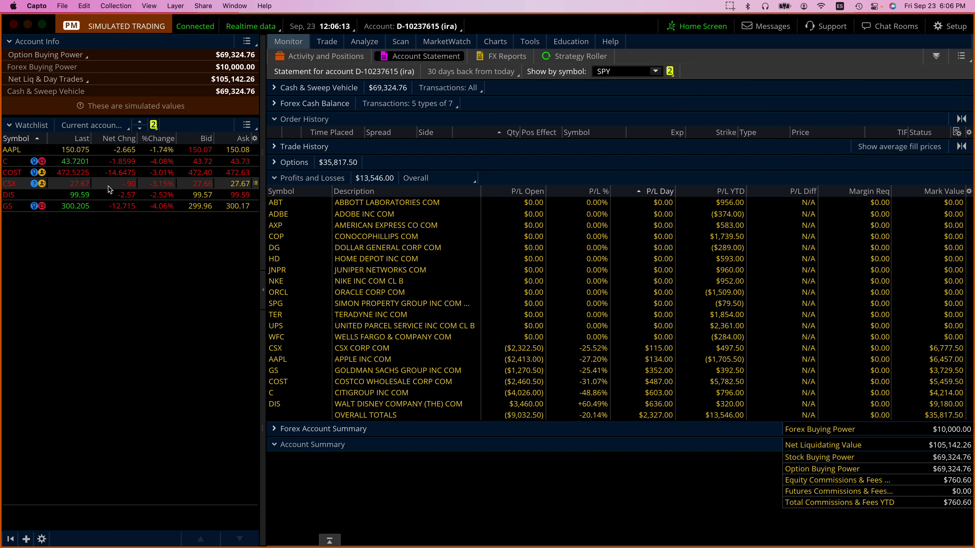
- Show the SPY daily chart and stretch its price axis to reveal prices below the recent low
{"action": "left_click", "coordinate": [495, 41]}
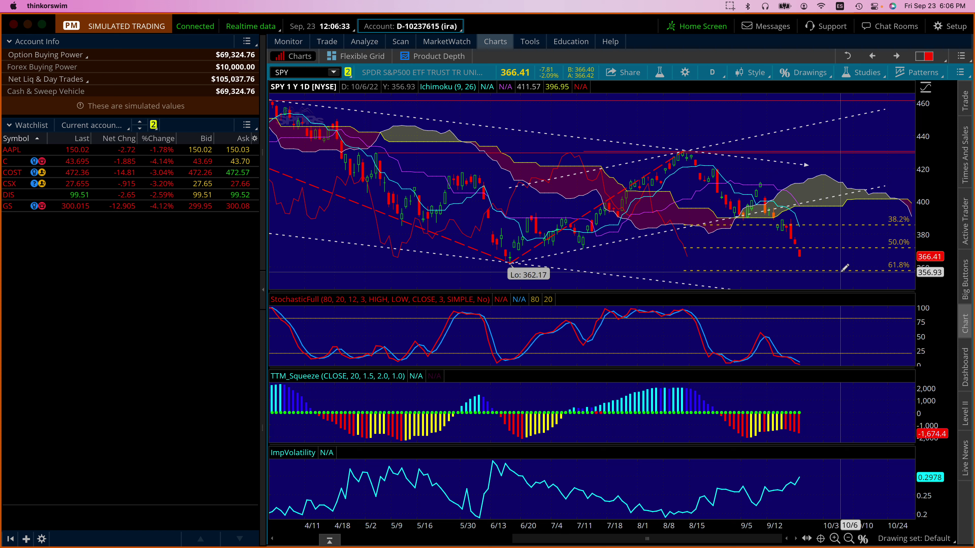
{"action": "mouse_move", "coordinate": [842, 270]}
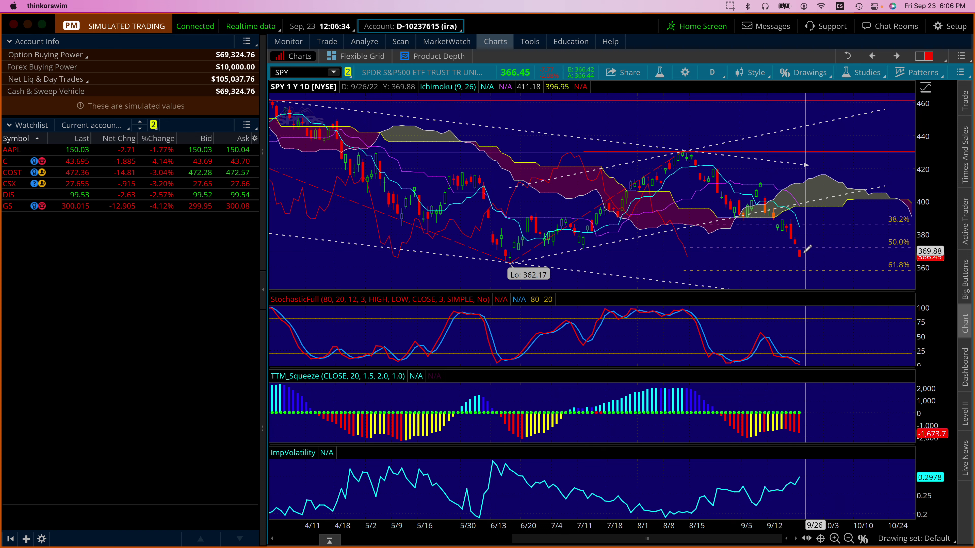
{"action": "left_click_drag", "start_coordinate": [924, 198], "coordinate": [924, 213]}
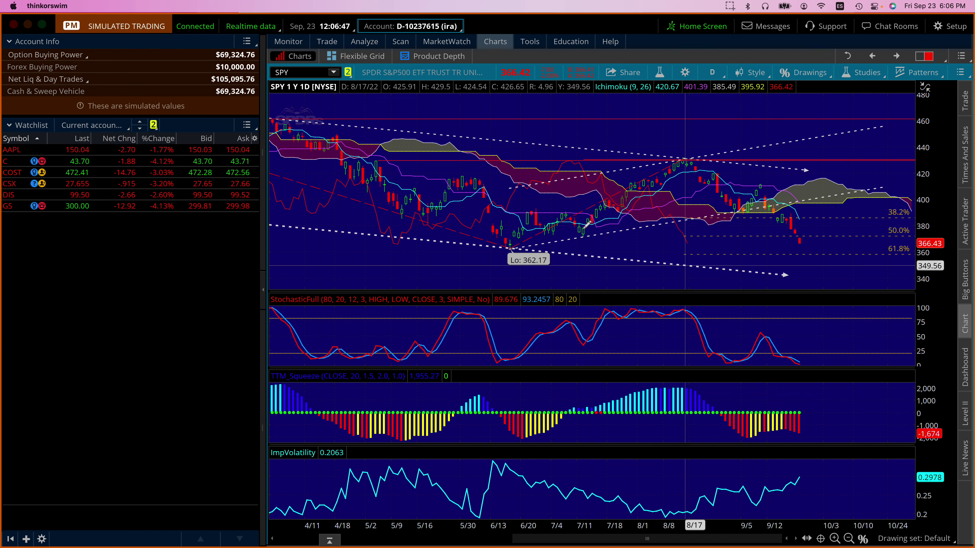
{"action": "left_click", "coordinate": [862, 538]}
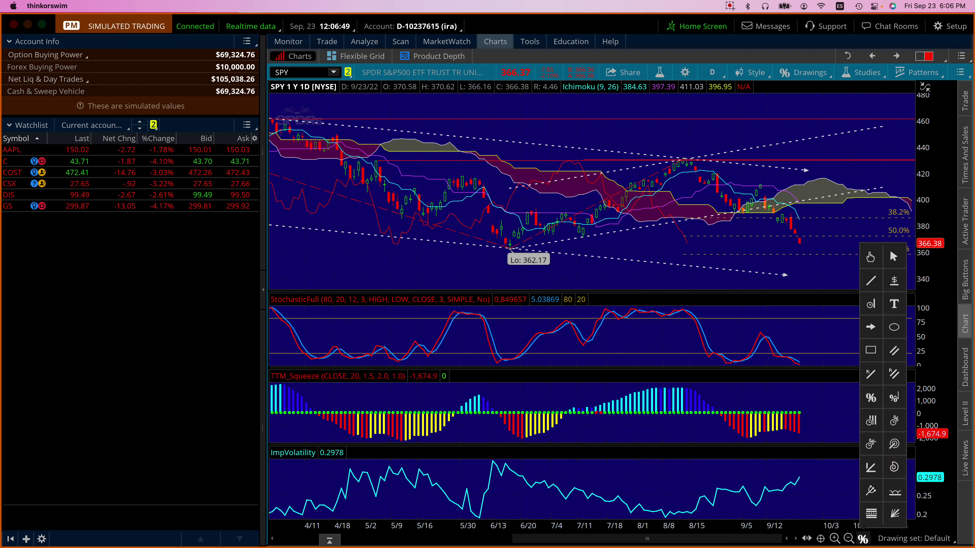
- Place a horizontal Price Level line at the 6/2 low of about 361.93 on SPY
{"action": "left_click", "coordinate": [894, 283]}
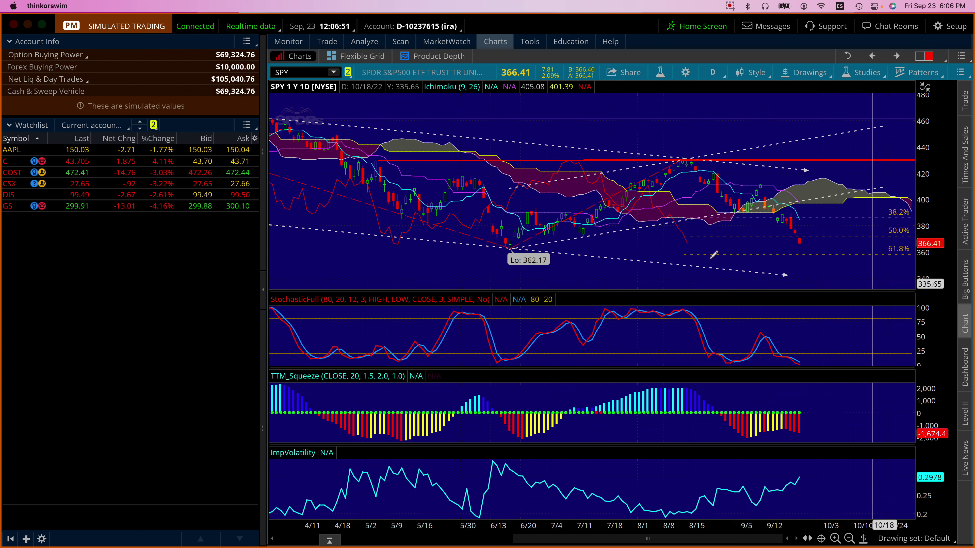
{"action": "left_click", "coordinate": [468, 249]}
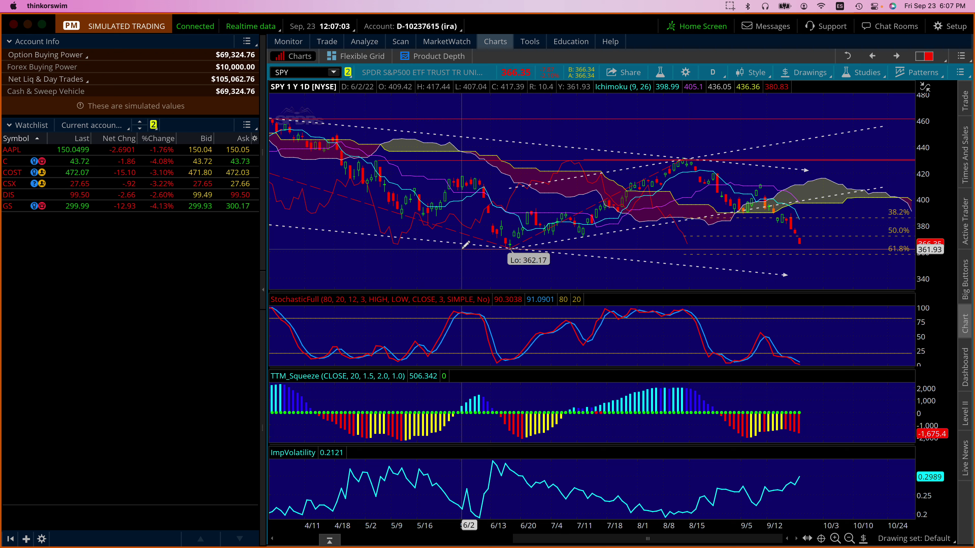
{"action": "left_click", "coordinate": [462, 249]}
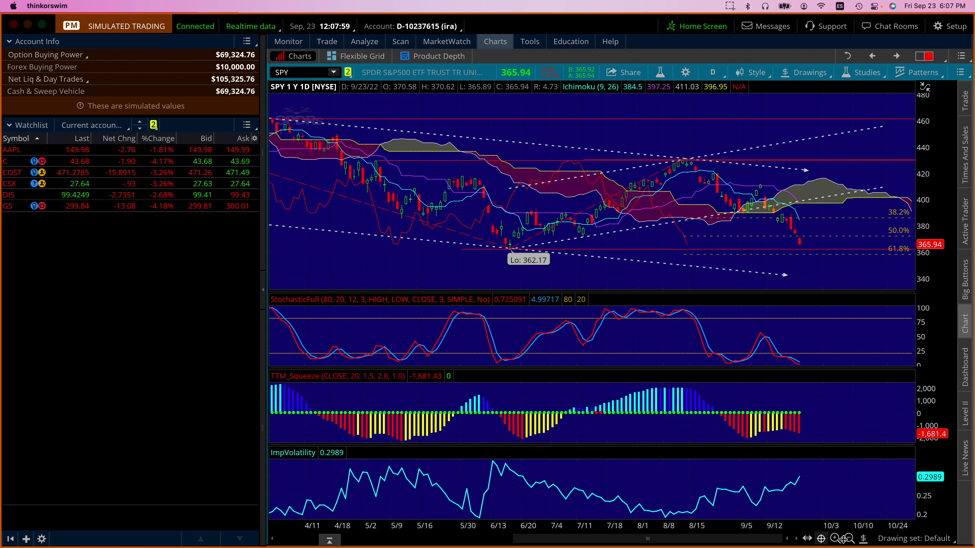
- Draw a downward SPY trendline from the 8/17 high to about 378 near 10/25, then load AAPL
{"action": "left_click", "coordinate": [863, 539]}
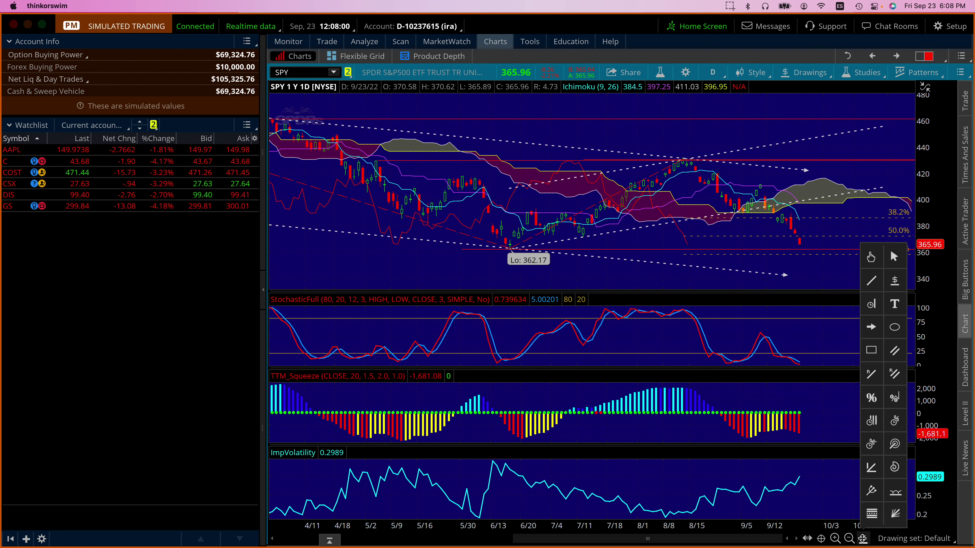
{"action": "left_click", "coordinate": [893, 350]}
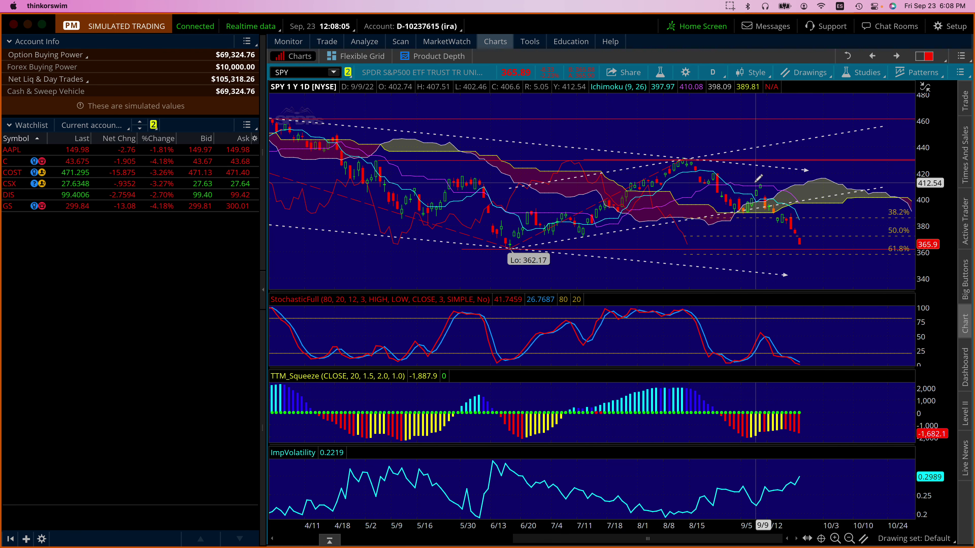
{"action": "left_click", "coordinate": [686, 160]}
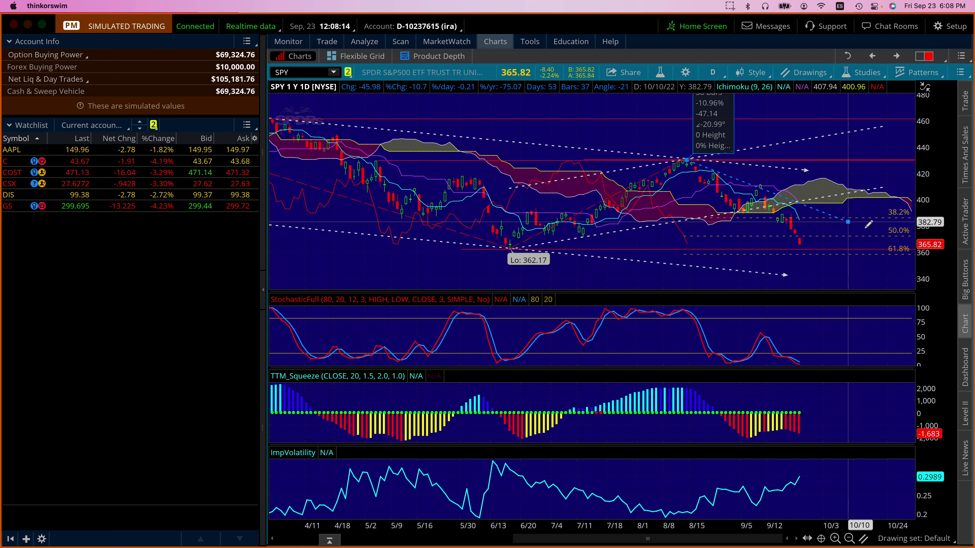
{"action": "left_click", "coordinate": [897, 227]}
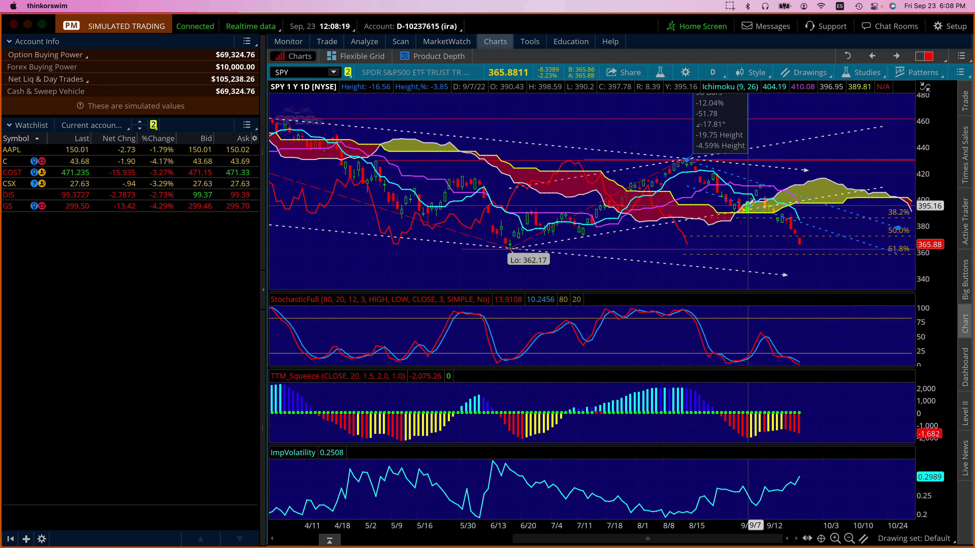
{"action": "left_click", "coordinate": [735, 211]}
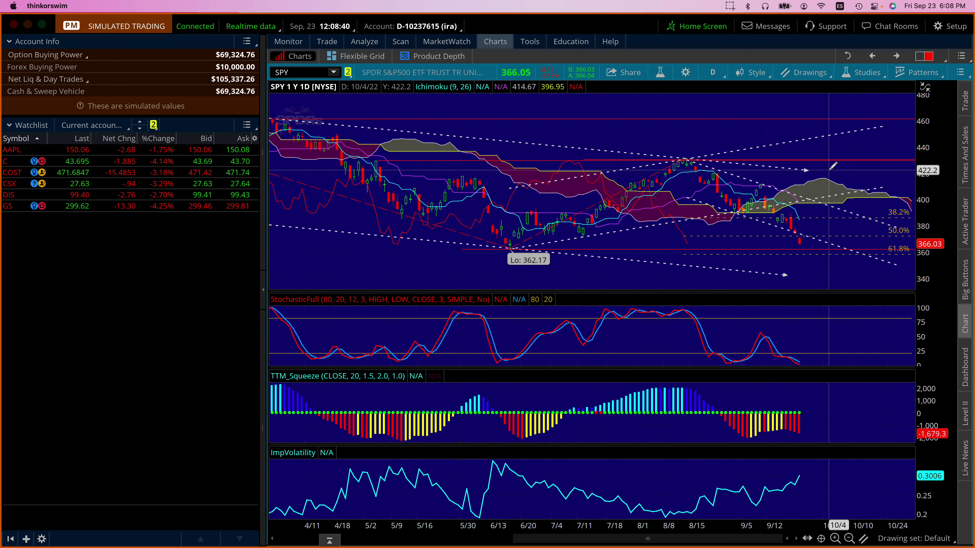
{"action": "left_click", "coordinate": [175, 150]}
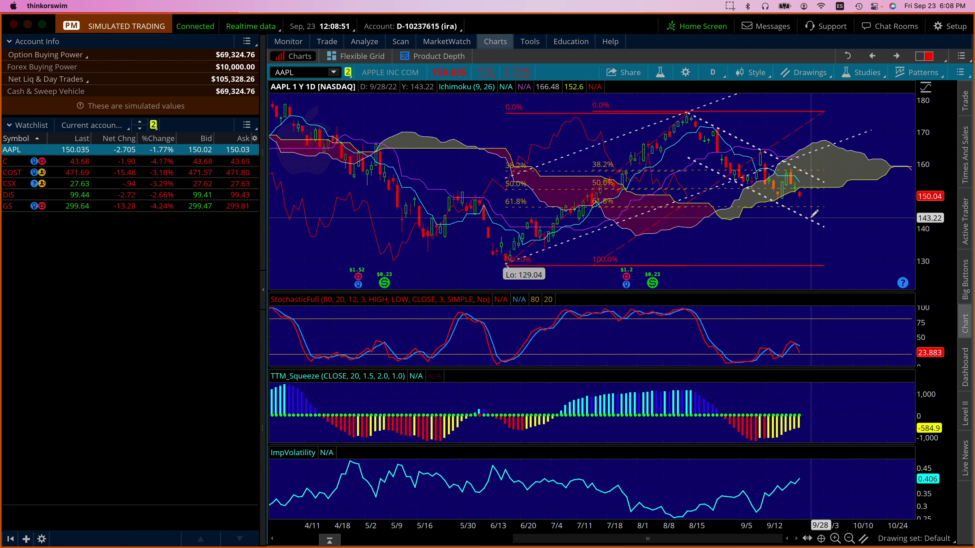
{"action": "mouse_move", "coordinate": [802, 216]}
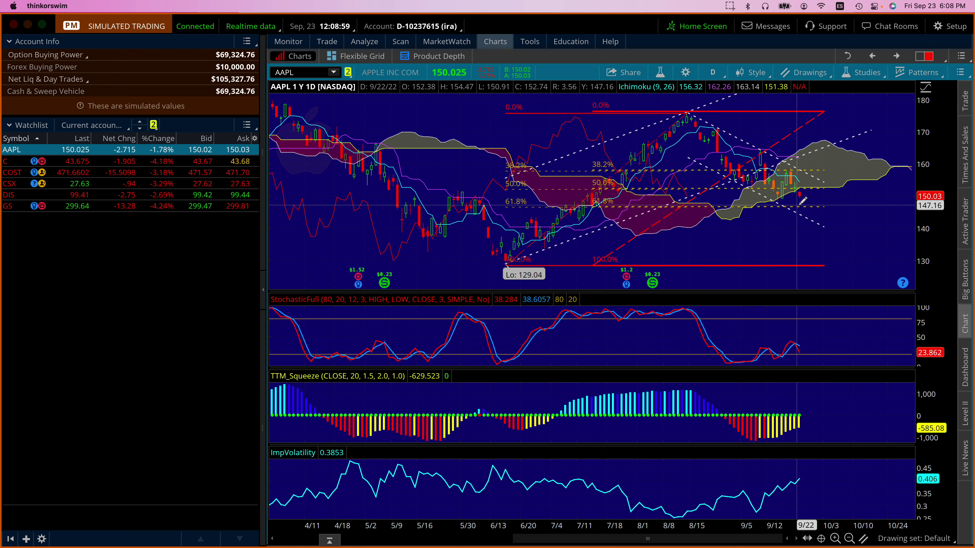
- Open AAPL's Risk Profile, enlarge the positions table, and select the long 165 put position
{"action": "left_click", "coordinate": [373, 42]}
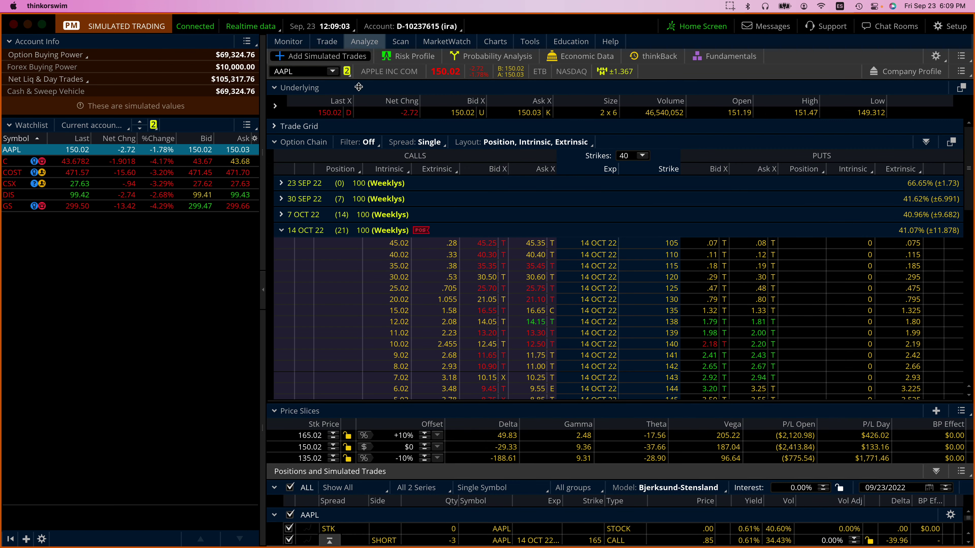
{"action": "left_click", "coordinate": [408, 56]}
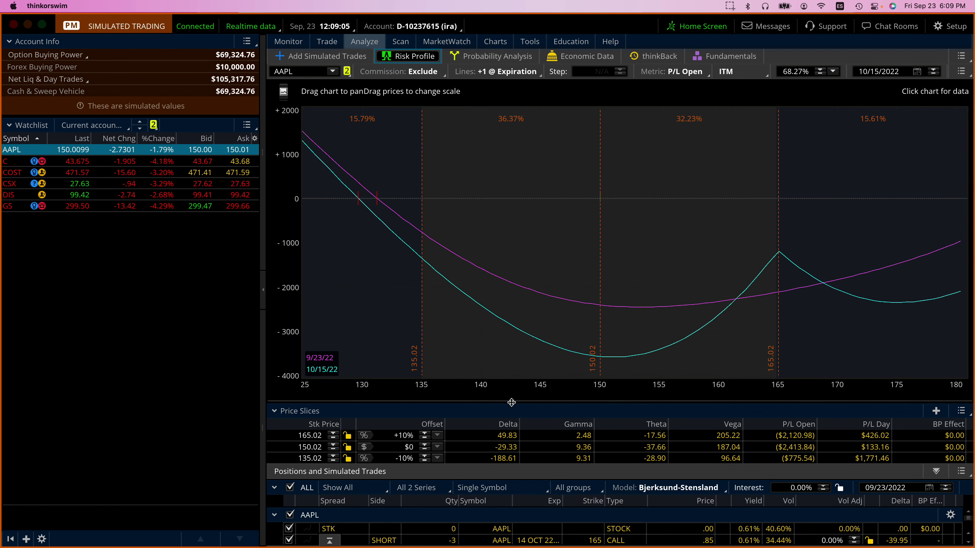
{"action": "left_click_drag", "start_coordinate": [512, 403], "coordinate": [508, 287]}
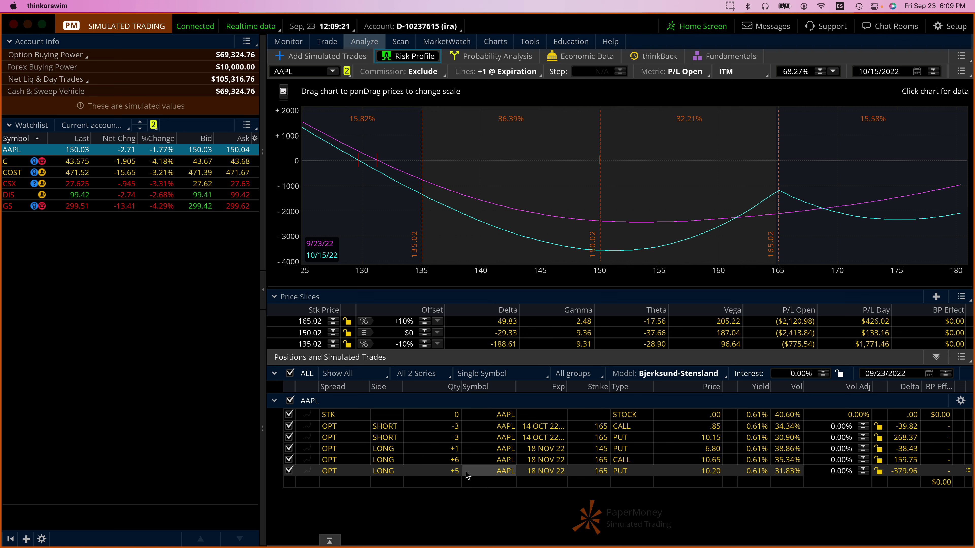
{"action": "left_click", "coordinate": [479, 473]}
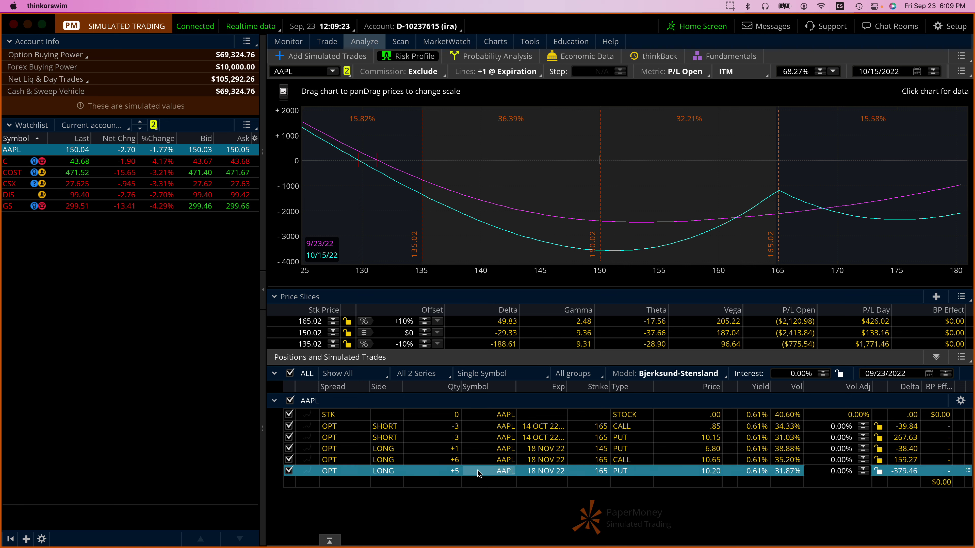
{"action": "left_click", "coordinate": [479, 447]}
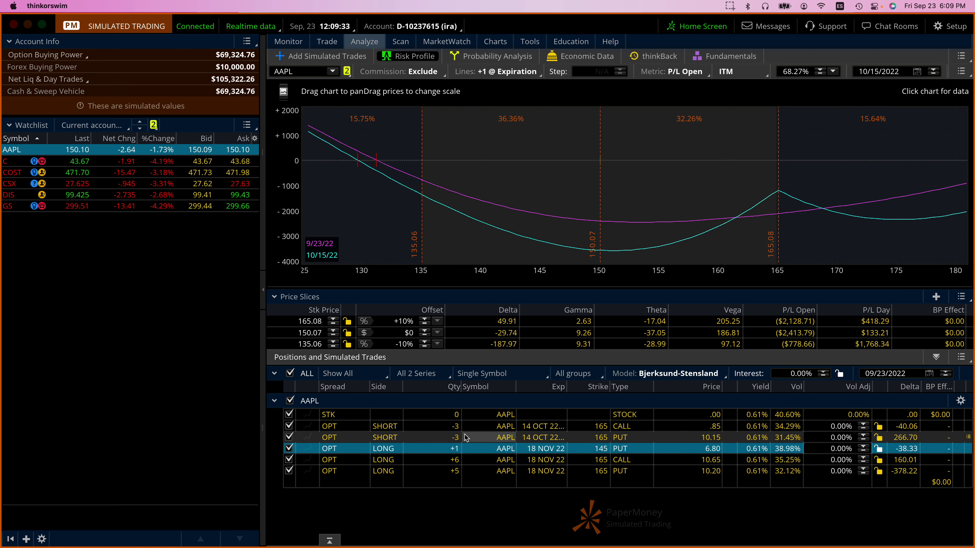
{"action": "left_click", "coordinate": [463, 471]}
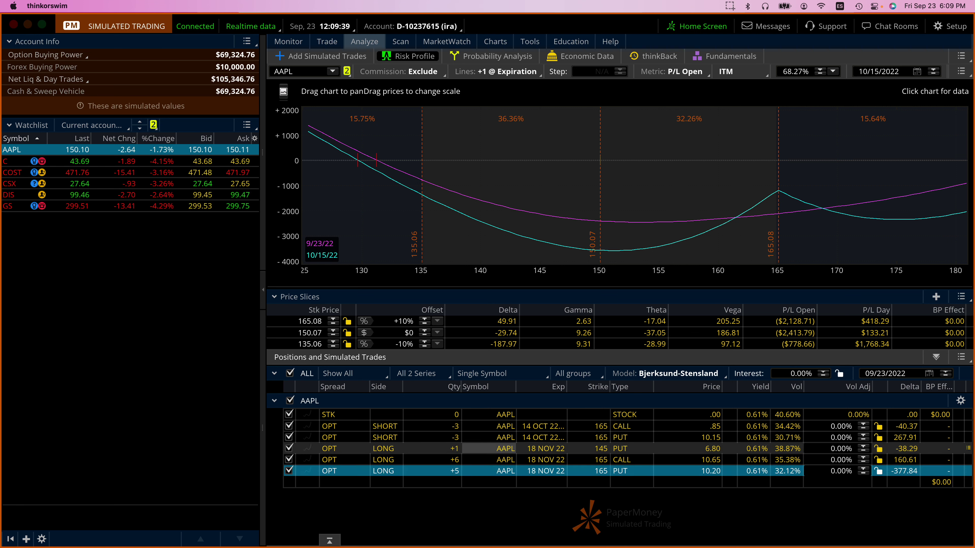
- Simulate rolling the 165 puts and set the roll quantity to two contracts
{"action": "right_click", "coordinate": [467, 473]}
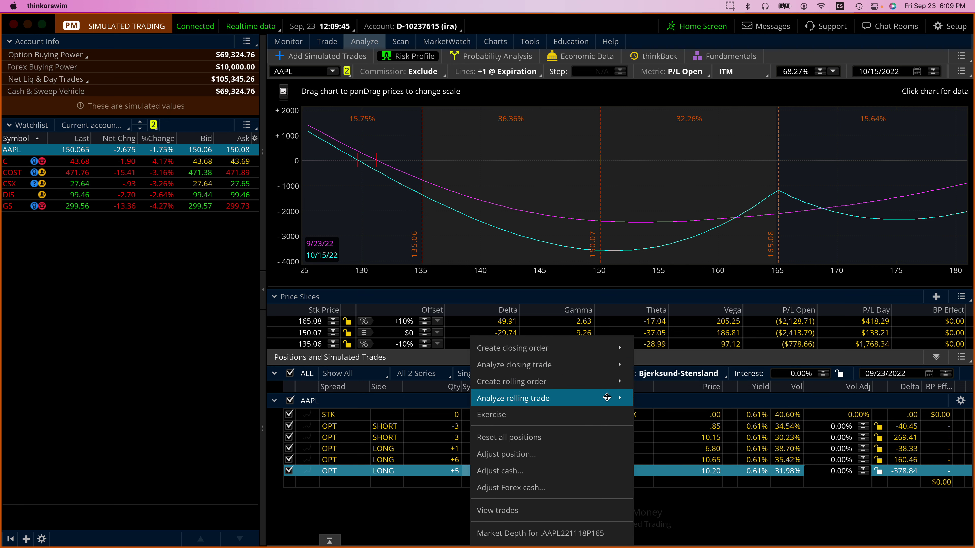
{"action": "mouse_move", "coordinate": [614, 398]}
{"action": "left_click", "coordinate": [656, 398]}
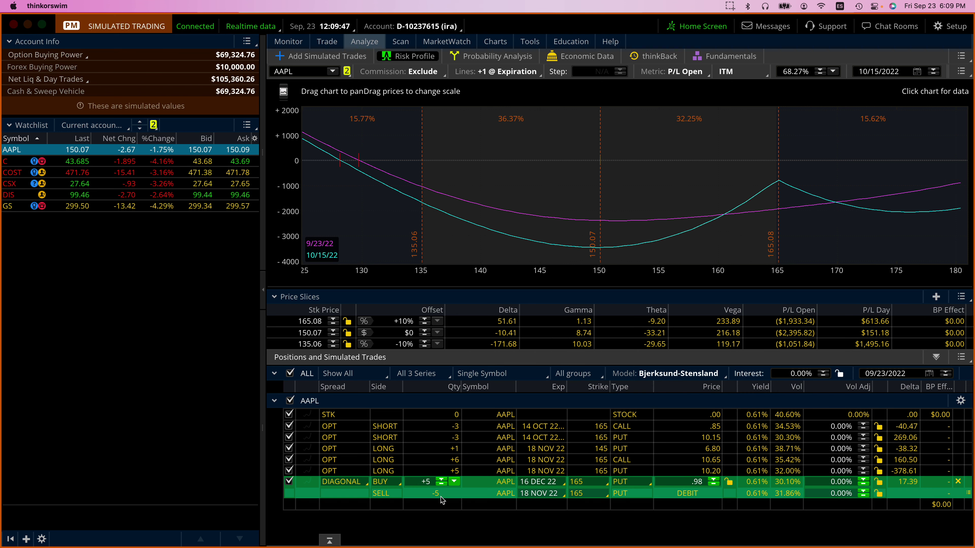
{"action": "left_click", "coordinate": [441, 484]}
{"action": "left_click", "coordinate": [442, 484]}
{"action": "left_click", "coordinate": [441, 484]}
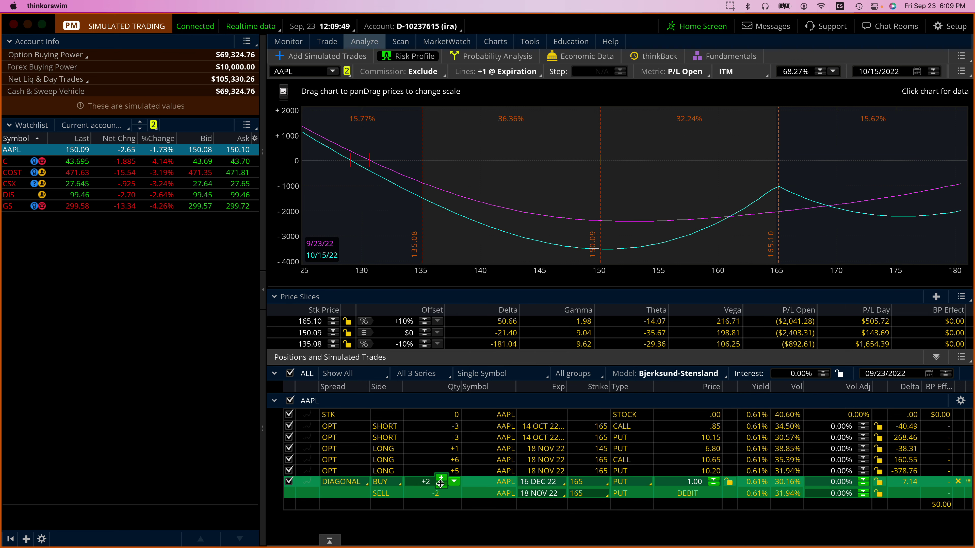
{"action": "left_click", "coordinate": [441, 483]}
{"action": "left_click", "coordinate": [442, 480]}
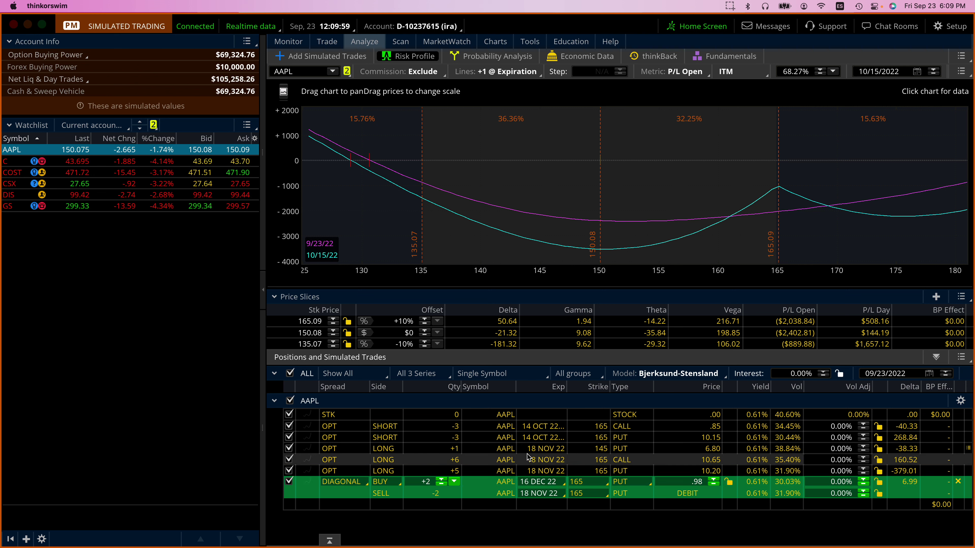
- Set the bought put leg to the 145 strike and the 18 NOV 22 expiration
{"action": "left_click", "coordinate": [591, 483]}
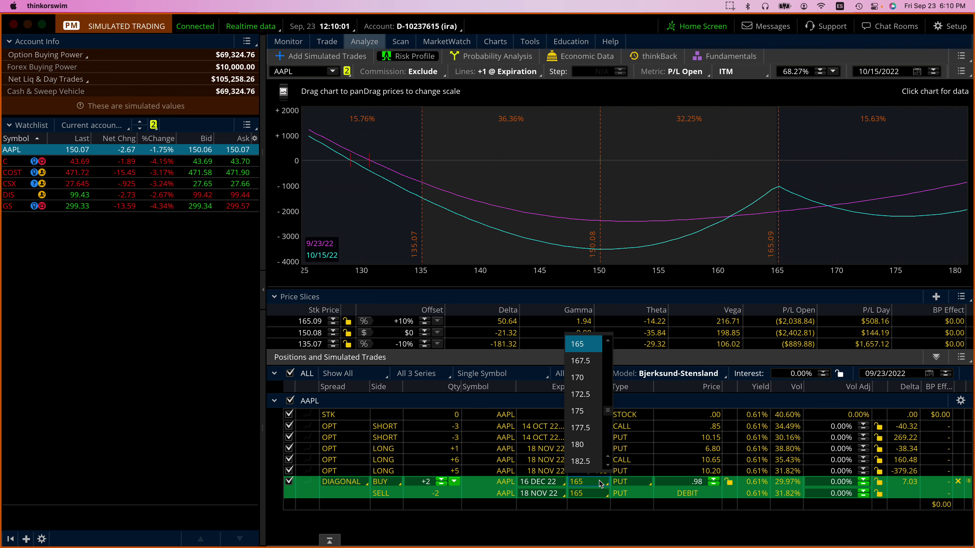
{"action": "scroll", "coordinate": [599, 423], "scroll_direction": "up", "scroll_amount": 3}
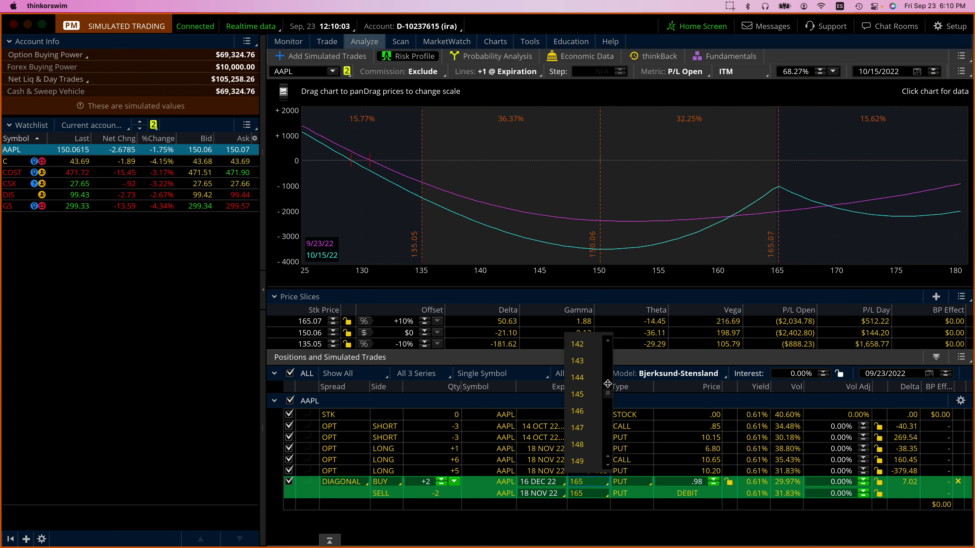
{"action": "left_click", "coordinate": [577, 395]}
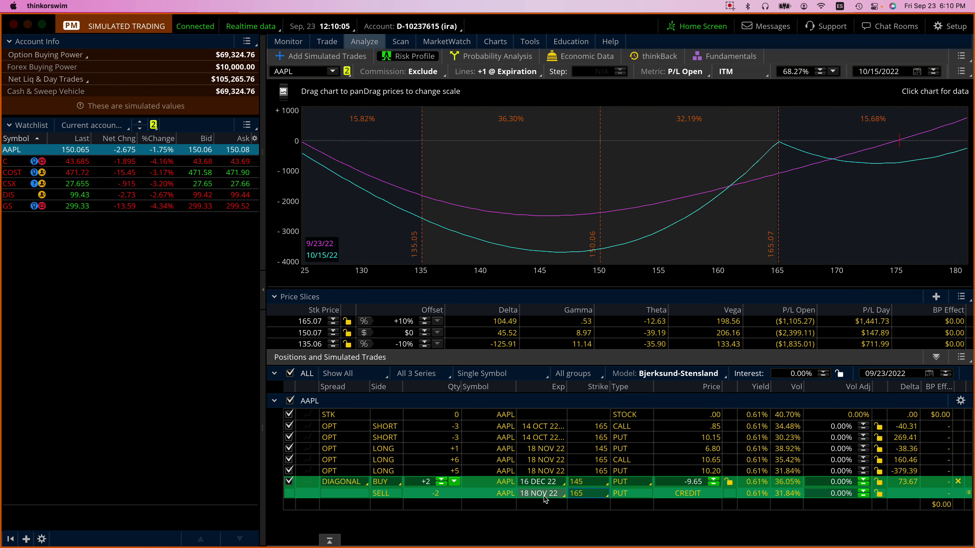
{"action": "left_click", "coordinate": [537, 482]}
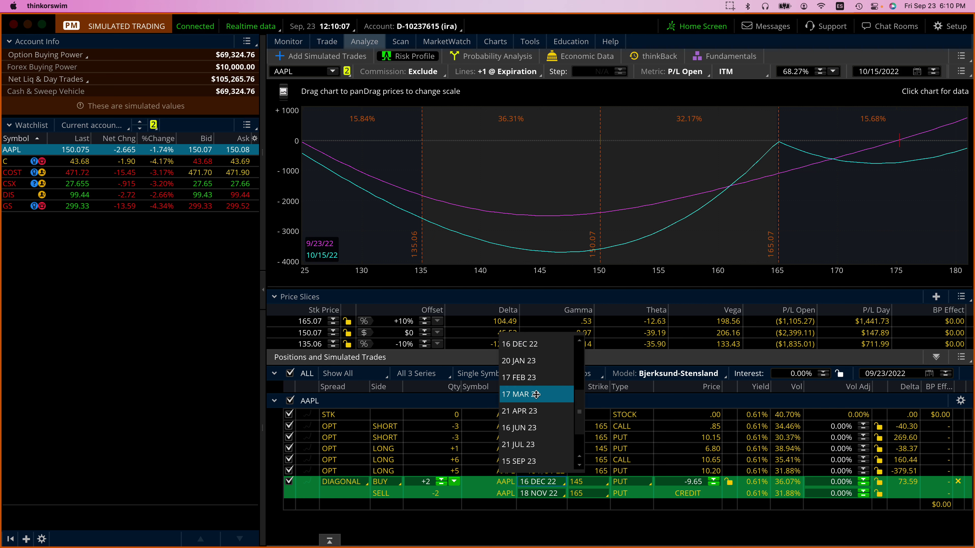
{"action": "left_click", "coordinate": [580, 385]}
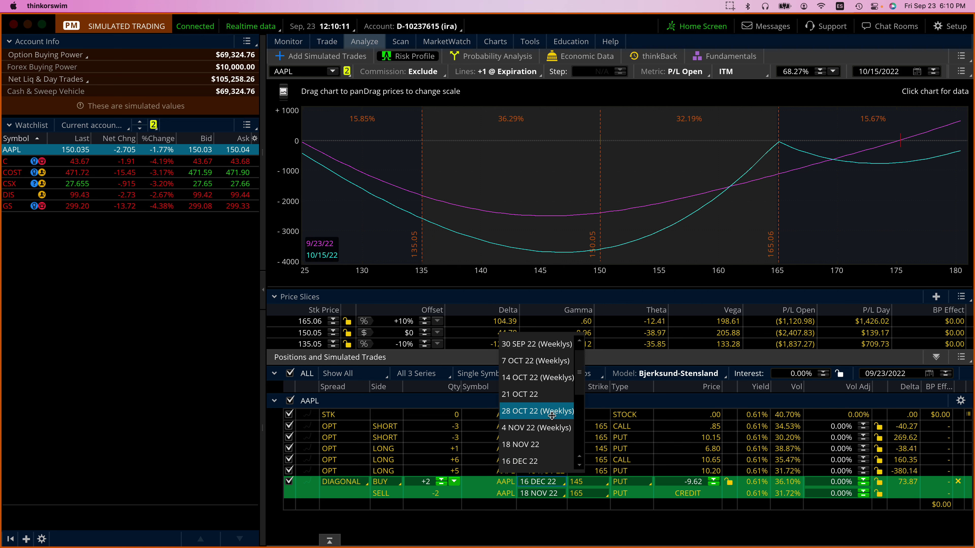
{"action": "left_click", "coordinate": [528, 446]}
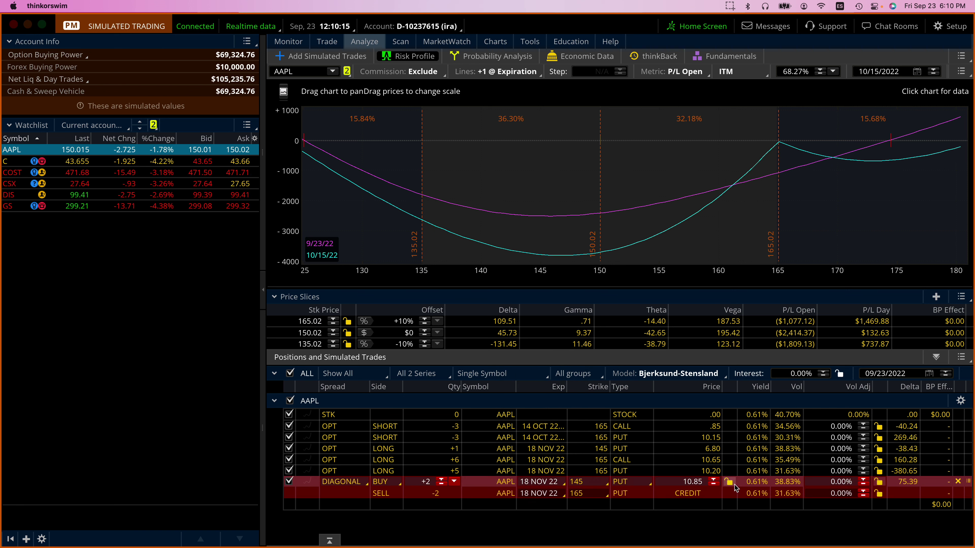
- Lock the diagonal's price and change the long put strike to 150
{"action": "left_click", "coordinate": [729, 483]}
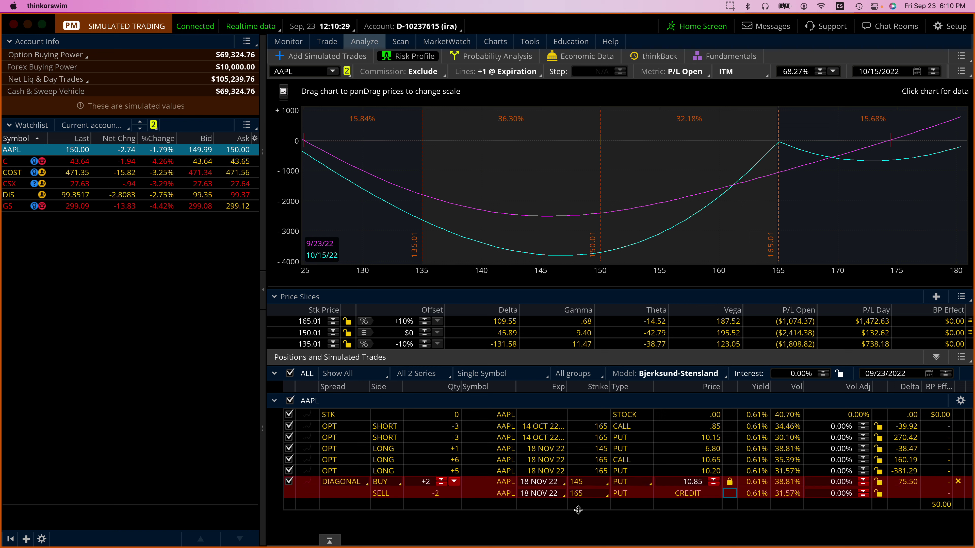
{"action": "left_click", "coordinate": [586, 483]}
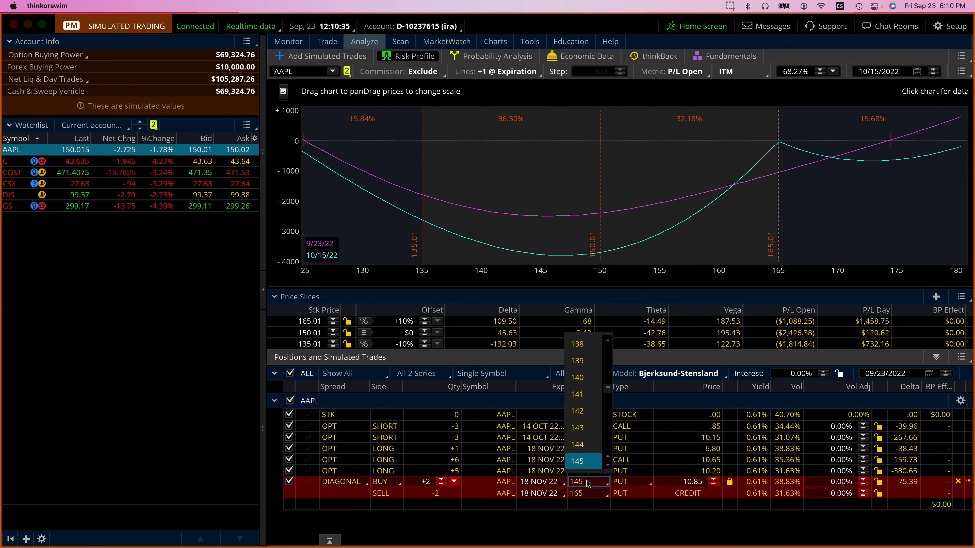
{"action": "left_click", "coordinate": [608, 462]}
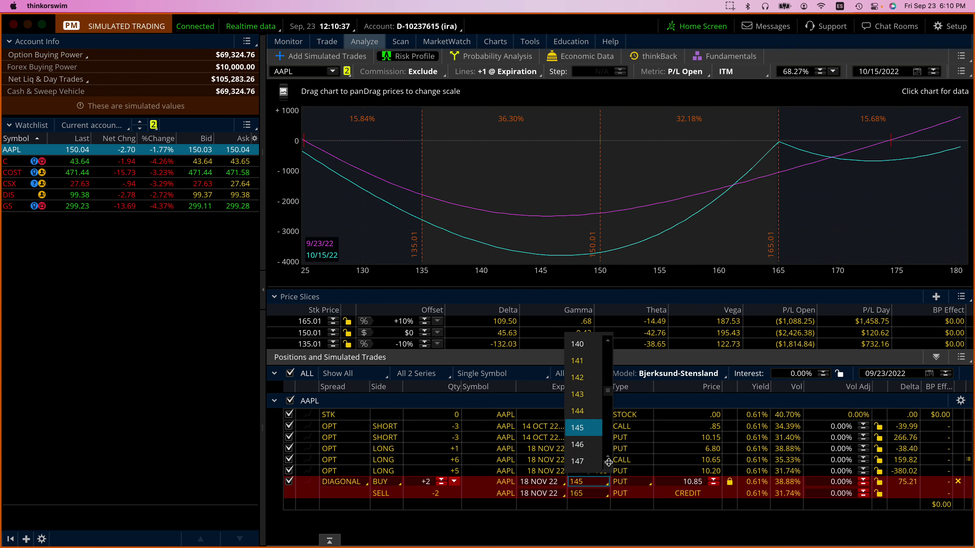
{"action": "left_click", "coordinate": [608, 462]}
{"action": "left_click", "coordinate": [609, 462]}
{"action": "left_click", "coordinate": [608, 462]}
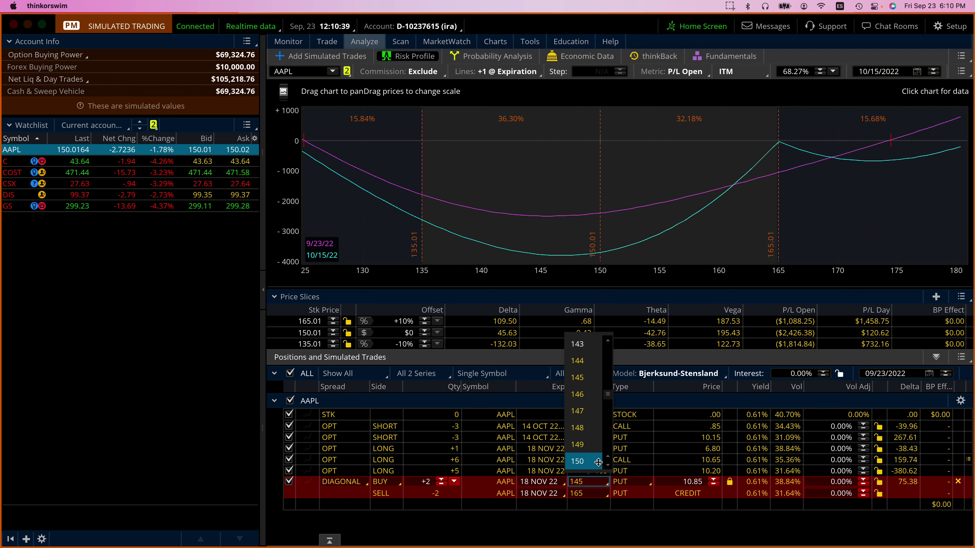
{"action": "left_click", "coordinate": [596, 462]}
{"action": "left_click", "coordinate": [730, 488]}
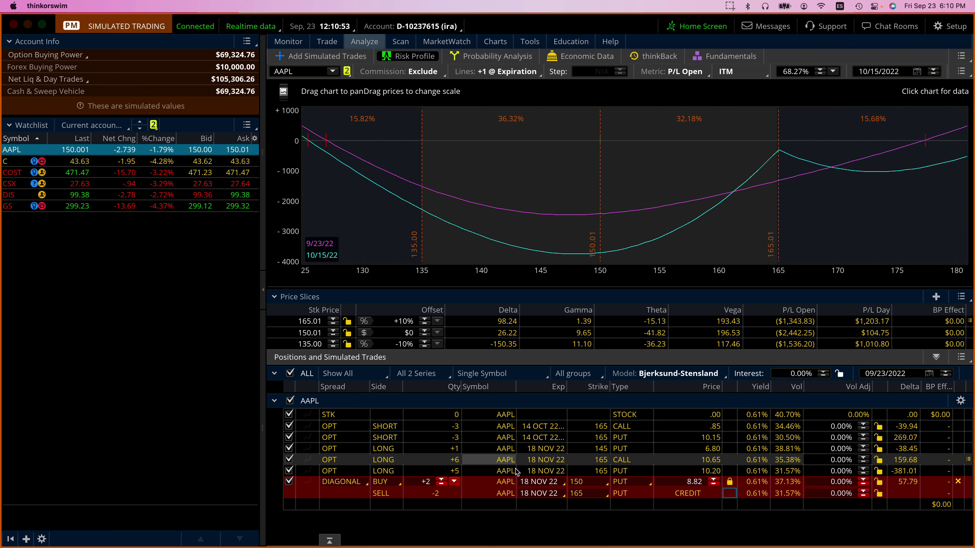
- Toggle the diagonal to one contract and back to two, then bring up its order actions
{"action": "left_click", "coordinate": [443, 484]}
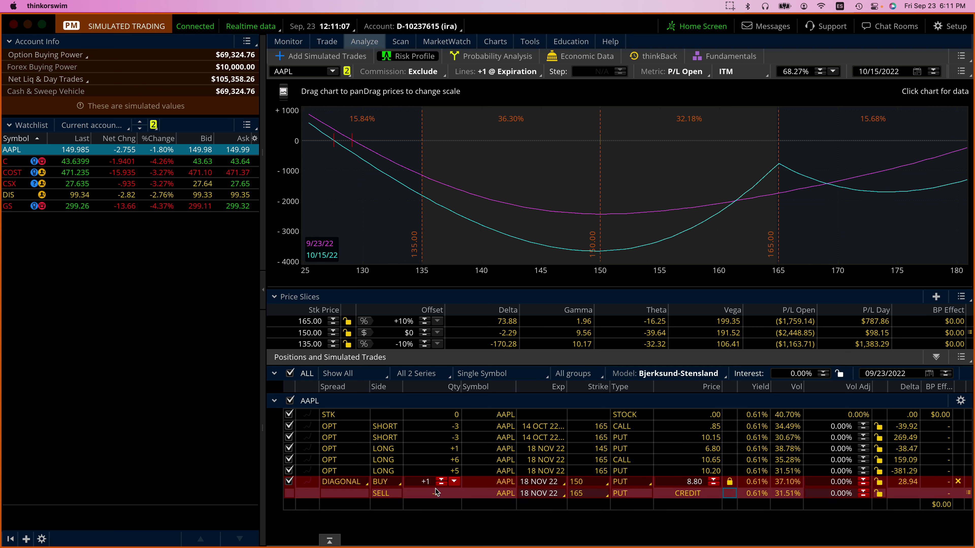
{"action": "left_click", "coordinate": [441, 479]}
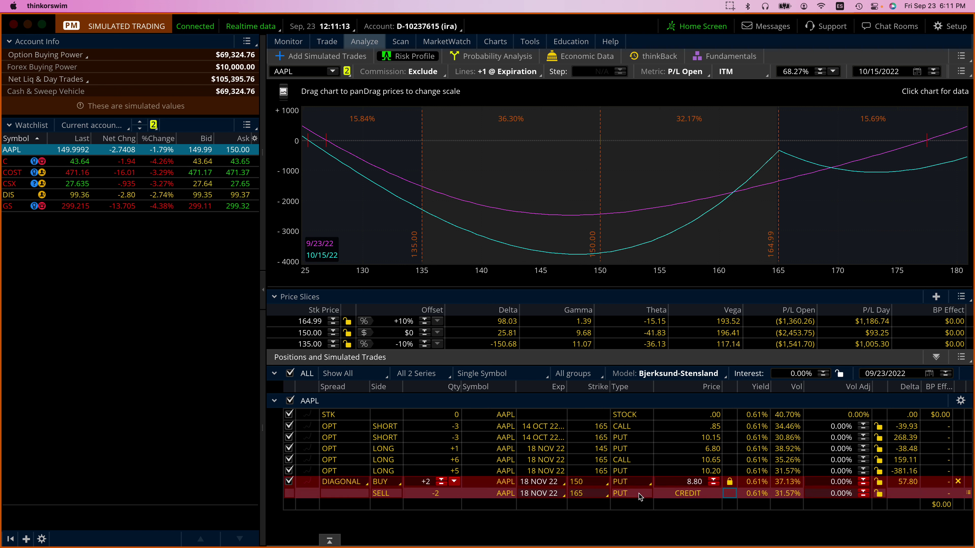
{"action": "right_click", "coordinate": [684, 494]}
- Create the order from the simulated diagonal, review the confirmation, and send it at 8.80 credit
{"action": "left_click", "coordinate": [717, 469]}
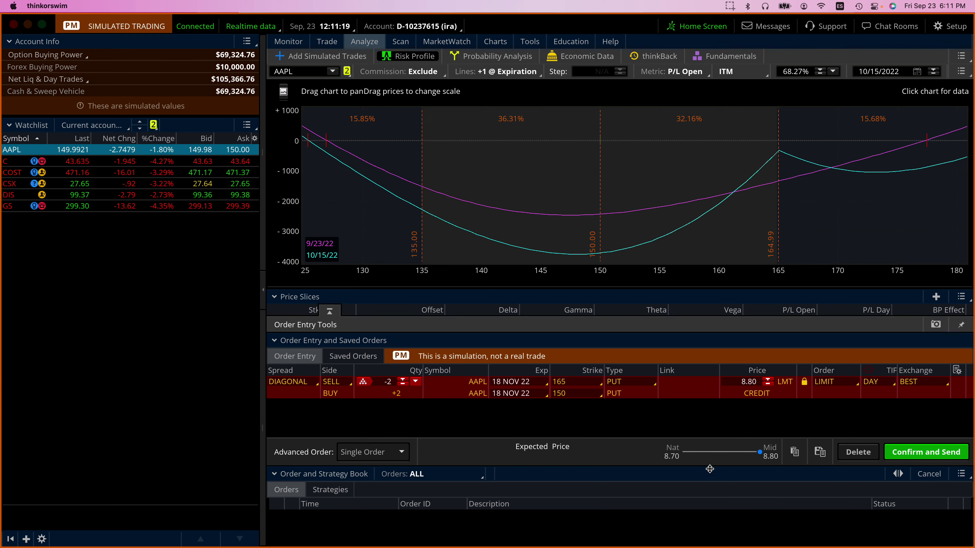
{"action": "left_click", "coordinate": [903, 445]}
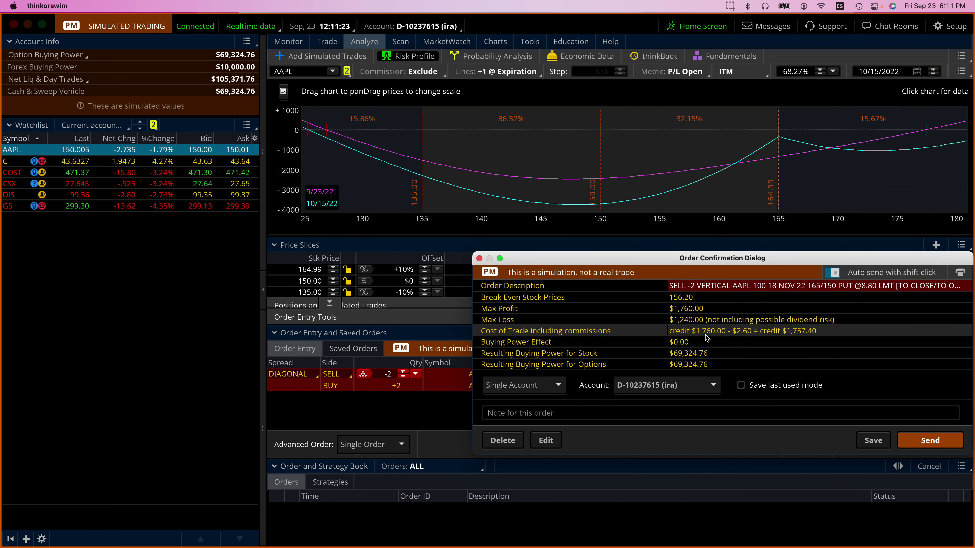
{"action": "left_click", "coordinate": [910, 439]}
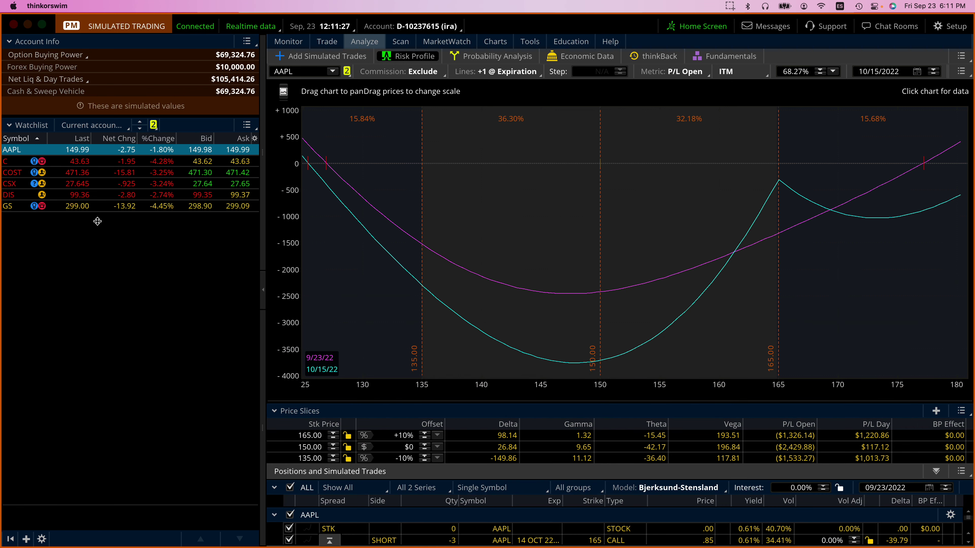
- Load Citigroup (C) into the risk profile, then view its one-year daily chart
{"action": "left_click", "coordinate": [113, 162]}
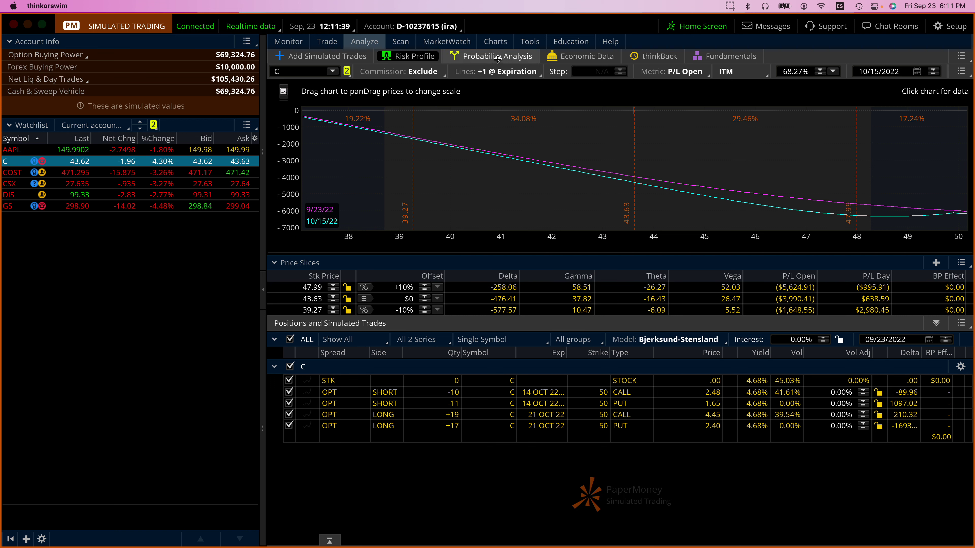
{"action": "left_click", "coordinate": [500, 41]}
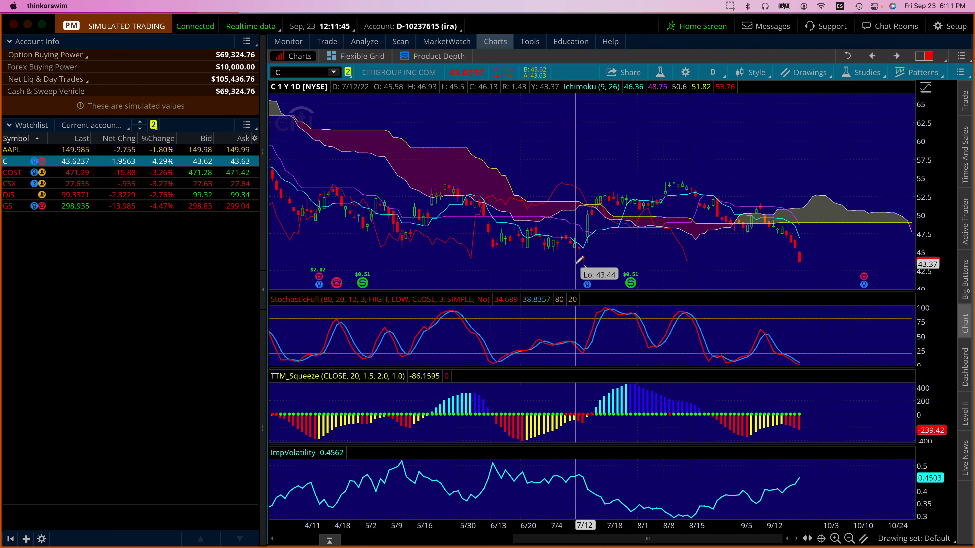
- Measure forward from the 7/12 low, then place a Price Level line at the 43.44 low on C
{"action": "mouse_move", "coordinate": [576, 264]}
{"action": "left_mouse_down"}
{"action": "mouse_move", "coordinate": [845, 252]}
{"action": "mouse_move", "coordinate": [873, 267]}
{"action": "left_mouse_up"}
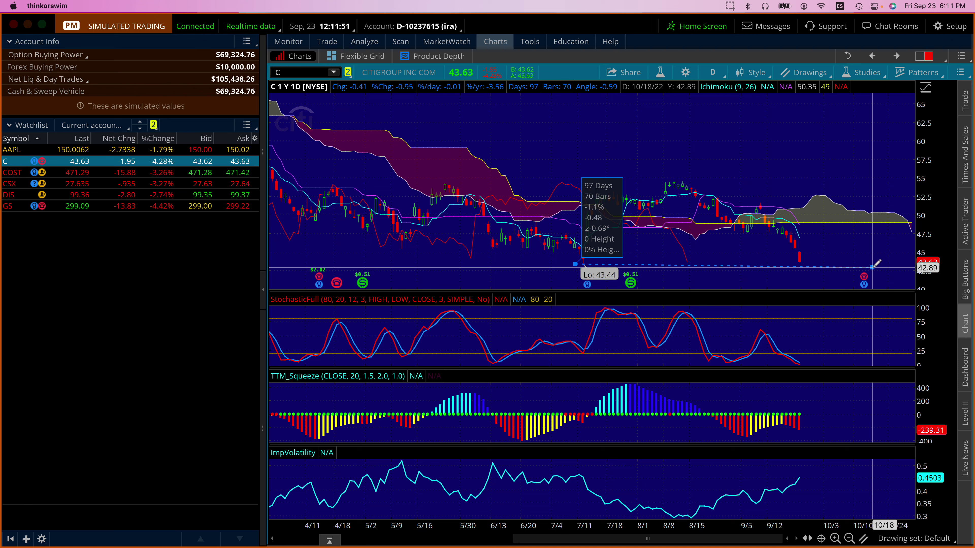
{"action": "right_click", "coordinate": [876, 263]}
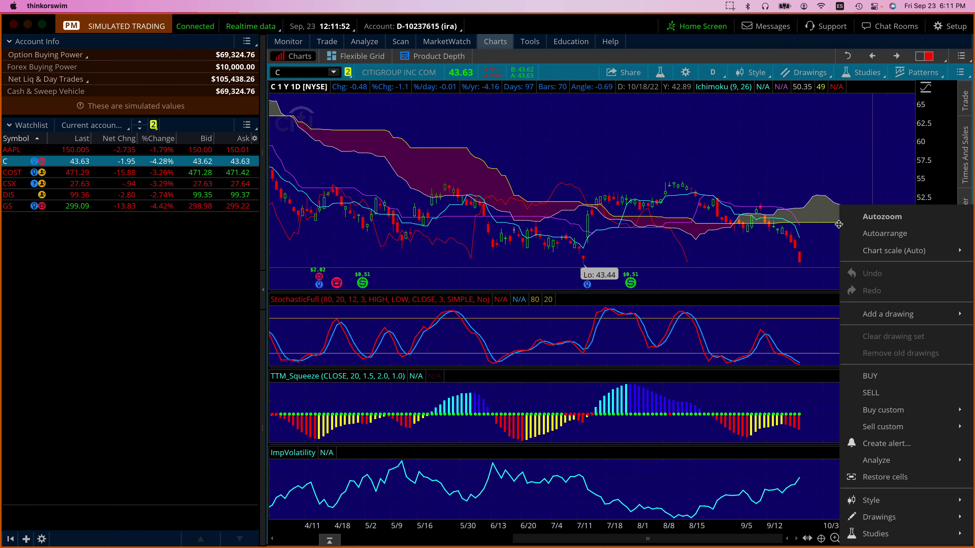
{"action": "mouse_move", "coordinate": [876, 460]}
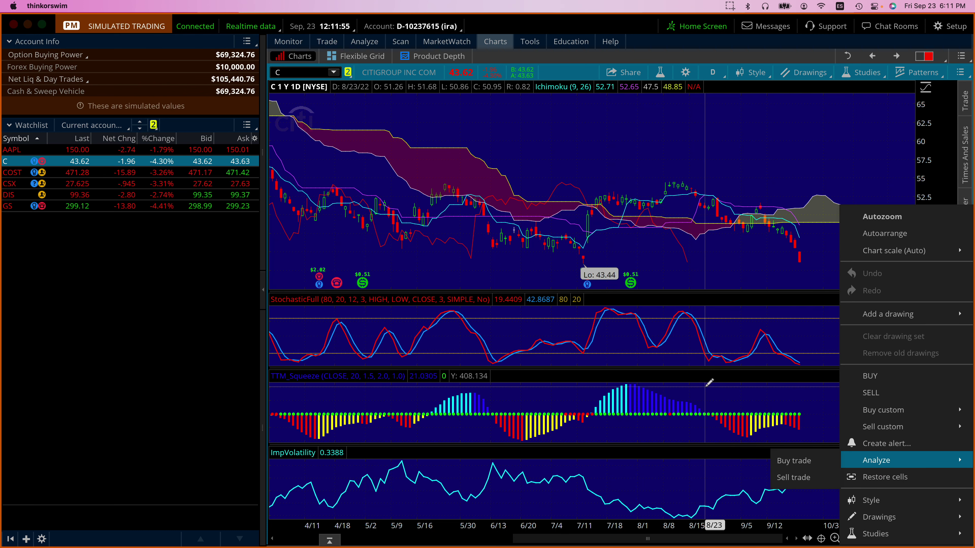
{"action": "left_click", "coordinate": [767, 212]}
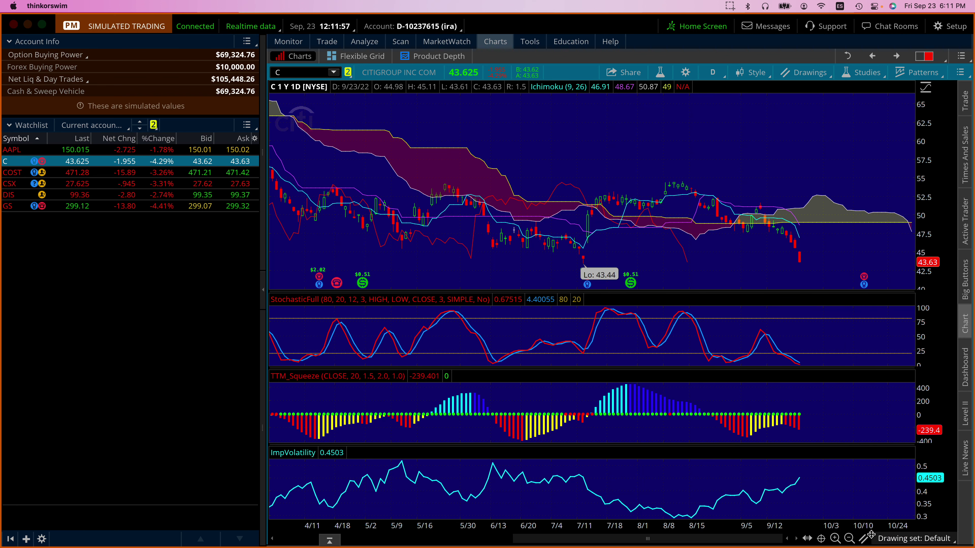
{"action": "left_click", "coordinate": [859, 539]}
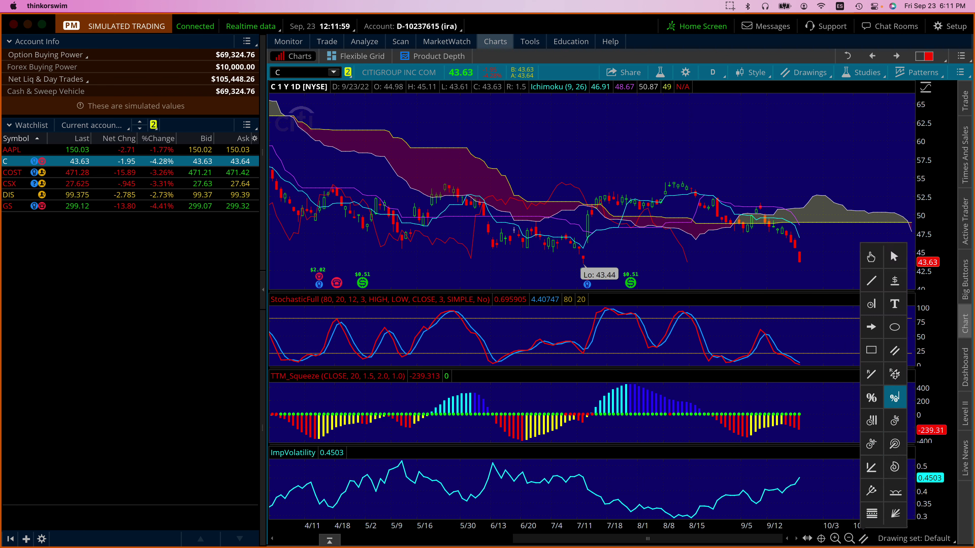
{"action": "left_click", "coordinate": [891, 277]}
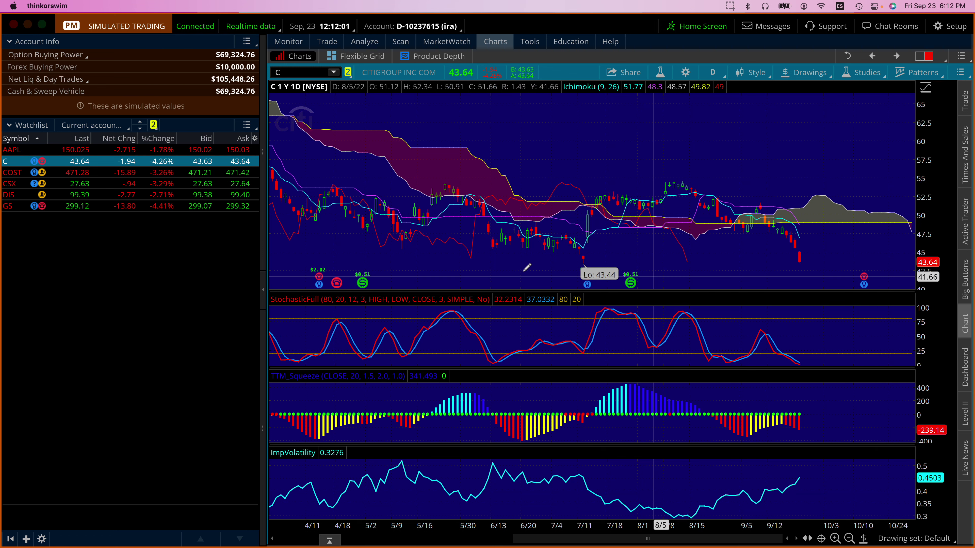
{"action": "left_click", "coordinate": [550, 263]}
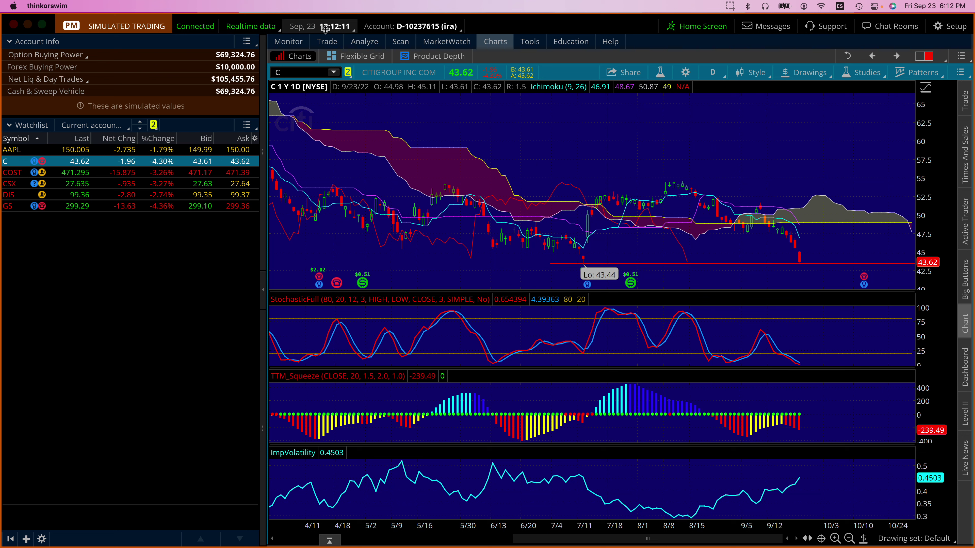
- Return to C's risk profile and select the long 50 put position
{"action": "left_click", "coordinate": [372, 40]}
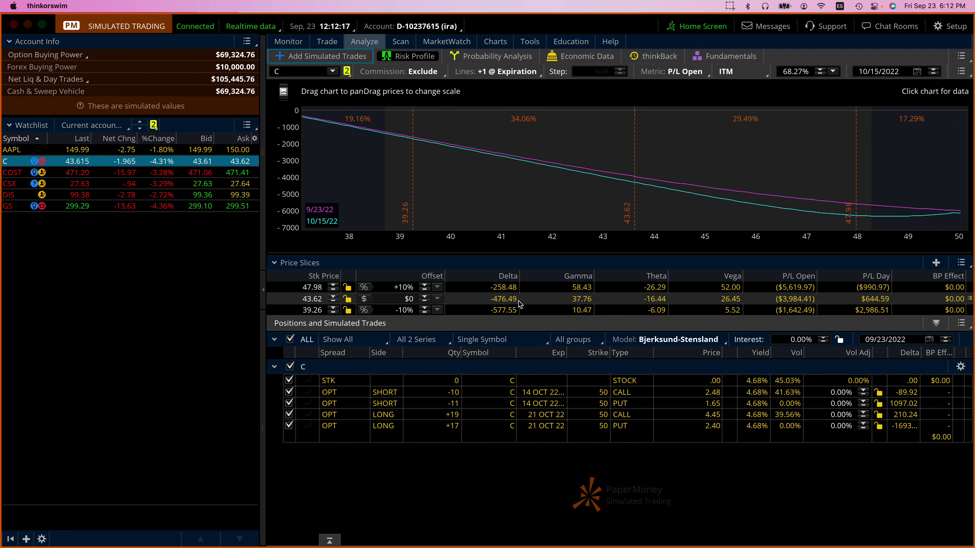
{"action": "left_click", "coordinate": [495, 41]}
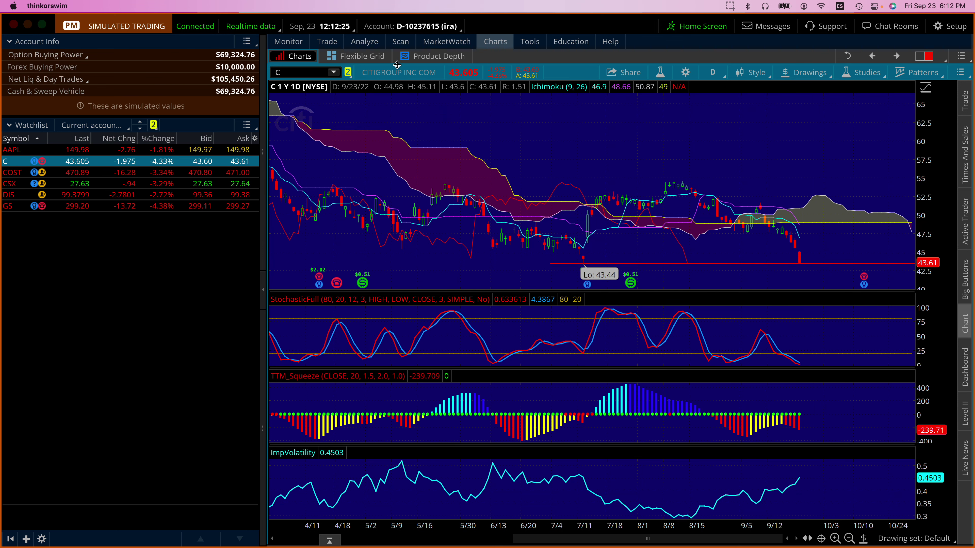
{"action": "left_click", "coordinate": [365, 41]}
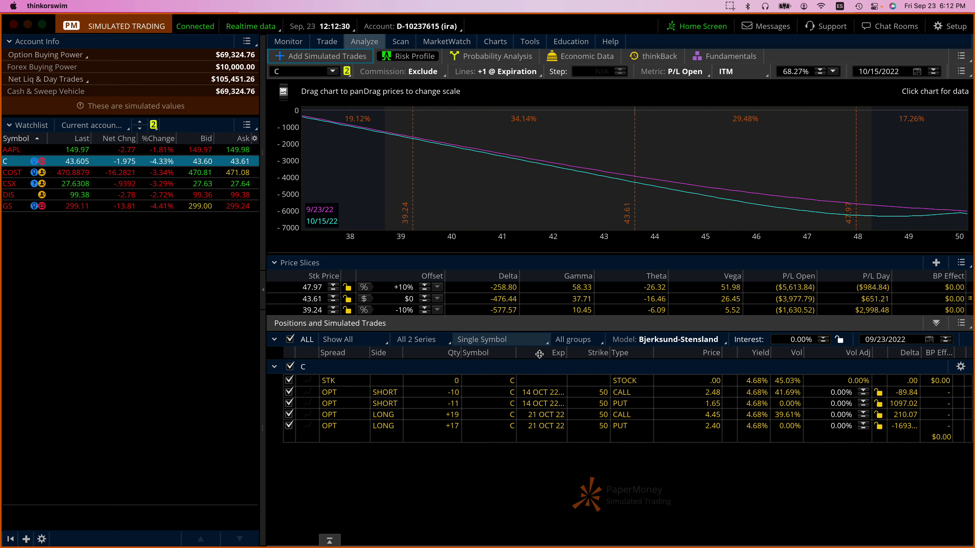
{"action": "left_click", "coordinate": [439, 427]}
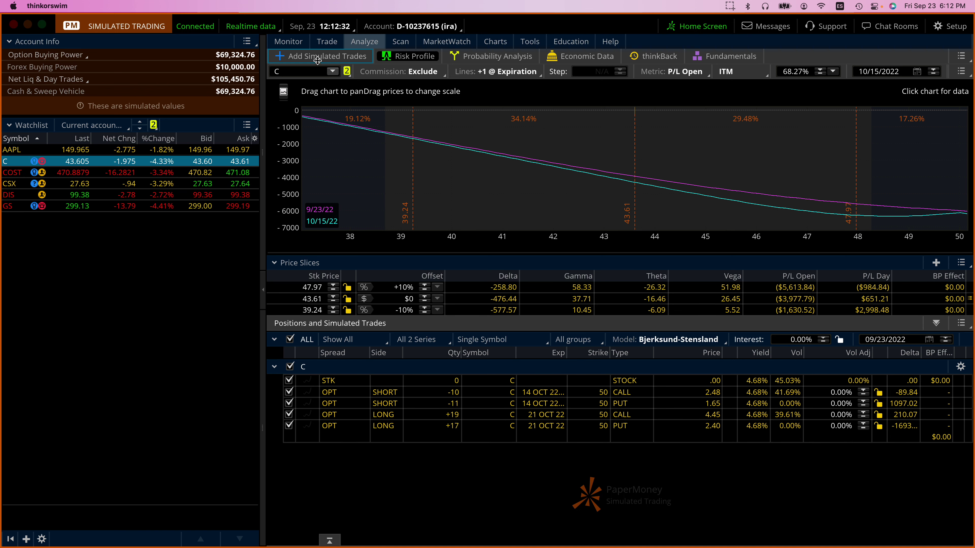
{"action": "mouse_move", "coordinate": [288, 41]}
{"action": "left_click", "coordinate": [291, 74]}
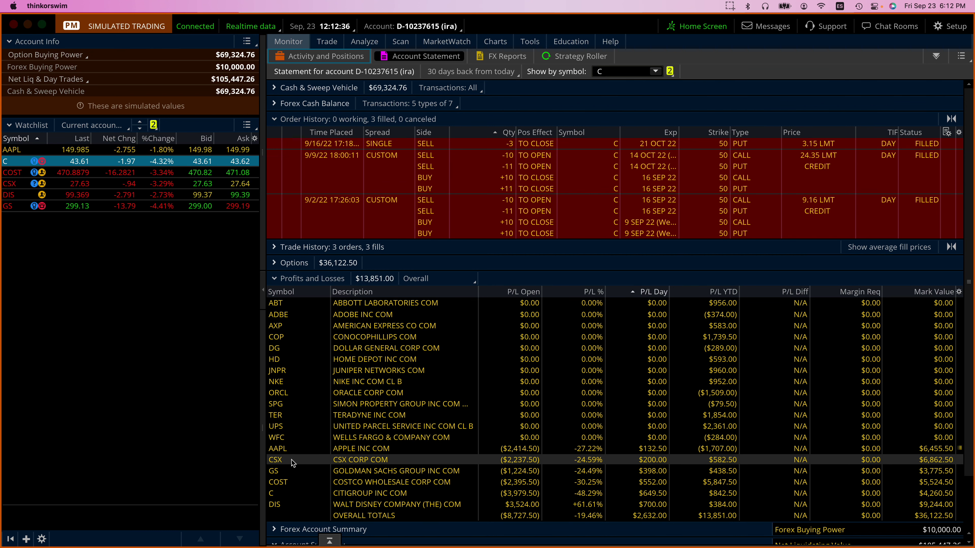
{"action": "left_click", "coordinate": [298, 493]}
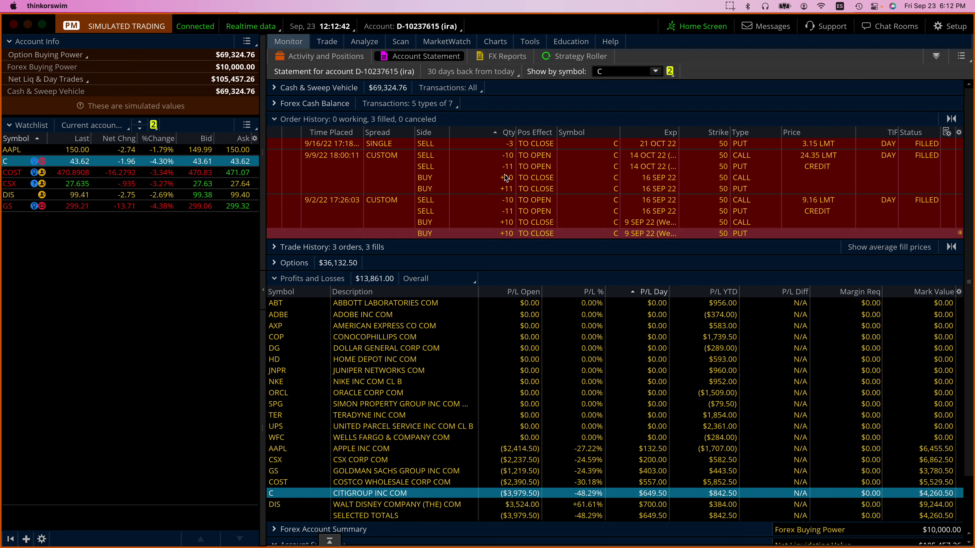
{"action": "left_click", "coordinate": [364, 42]}
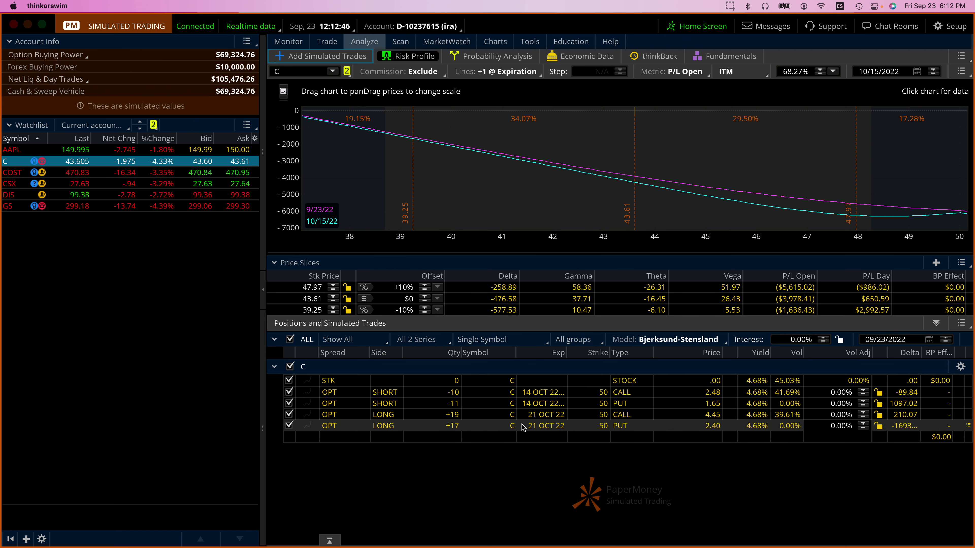
- Simulate selling the long C 50 puts to close, settling the quantity at 4 contracts
{"action": "right_click", "coordinate": [537, 427]}
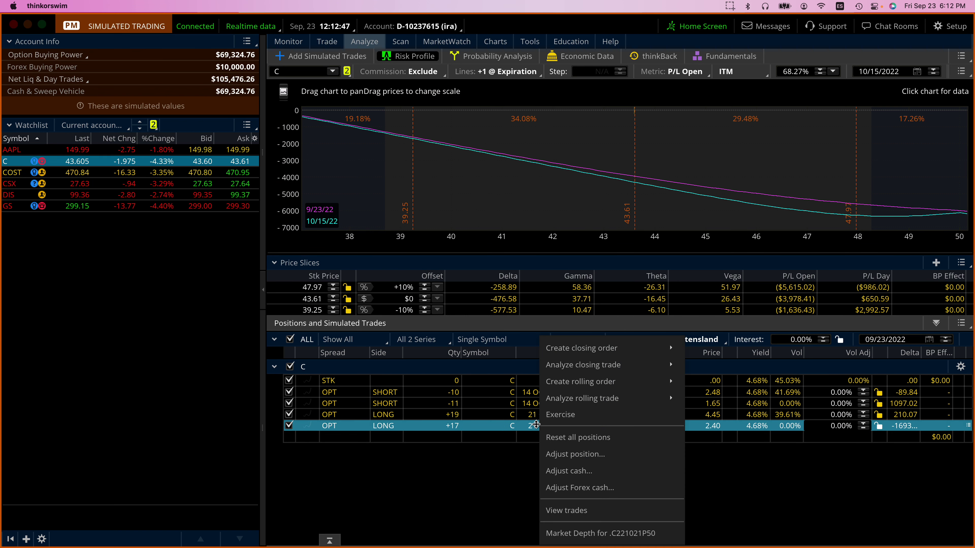
{"action": "mouse_move", "coordinate": [613, 365]}
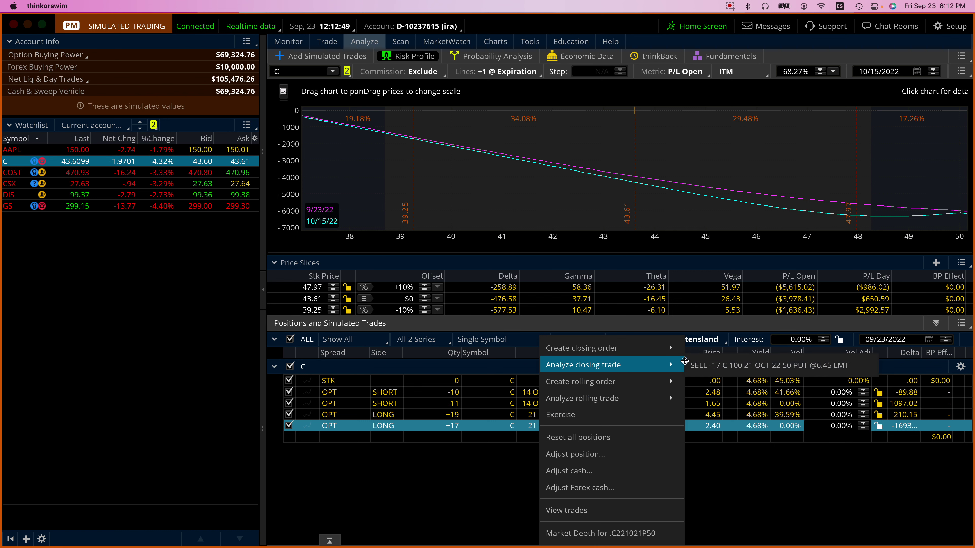
{"action": "left_click", "coordinate": [706, 364]}
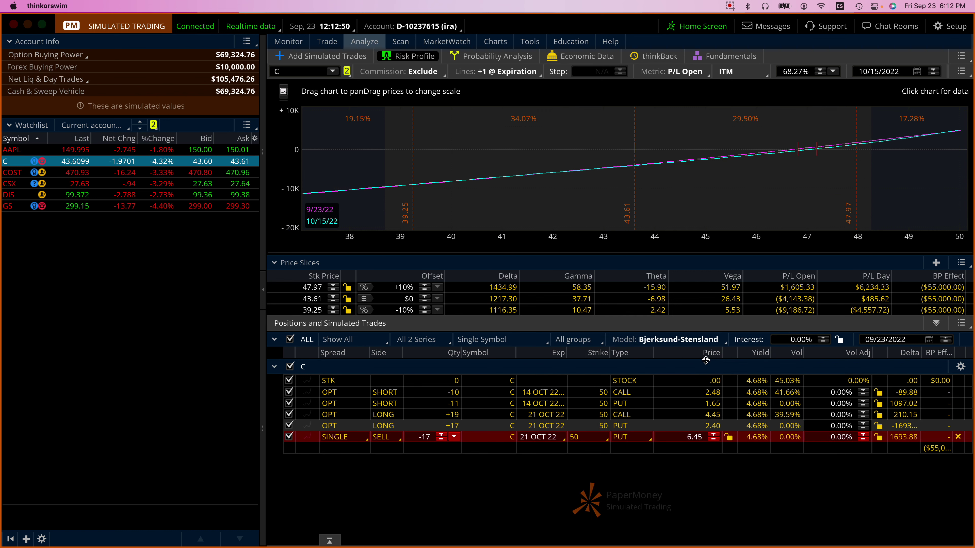
{"action": "left_click", "coordinate": [430, 439]}
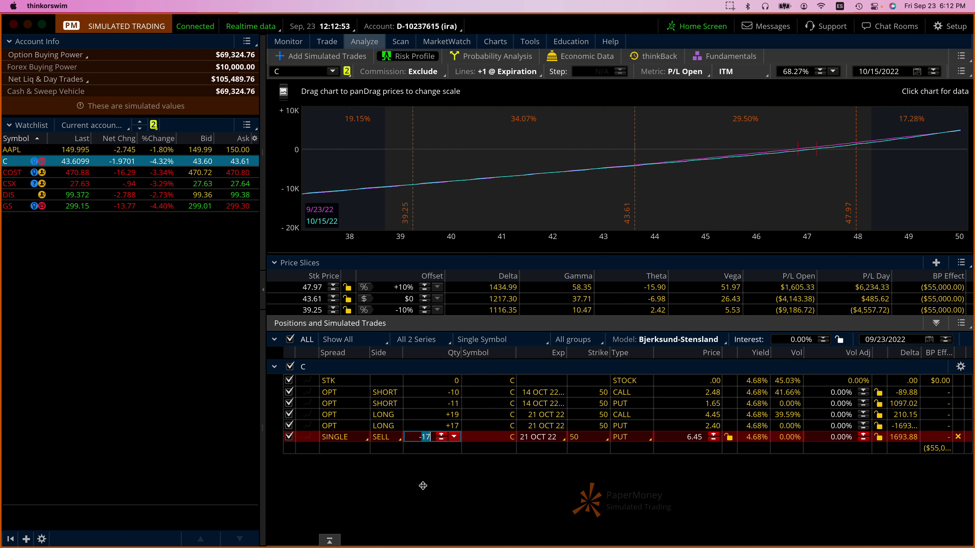
{"action": "type", "text": "2"}
{"action": "key", "text": "Return"}
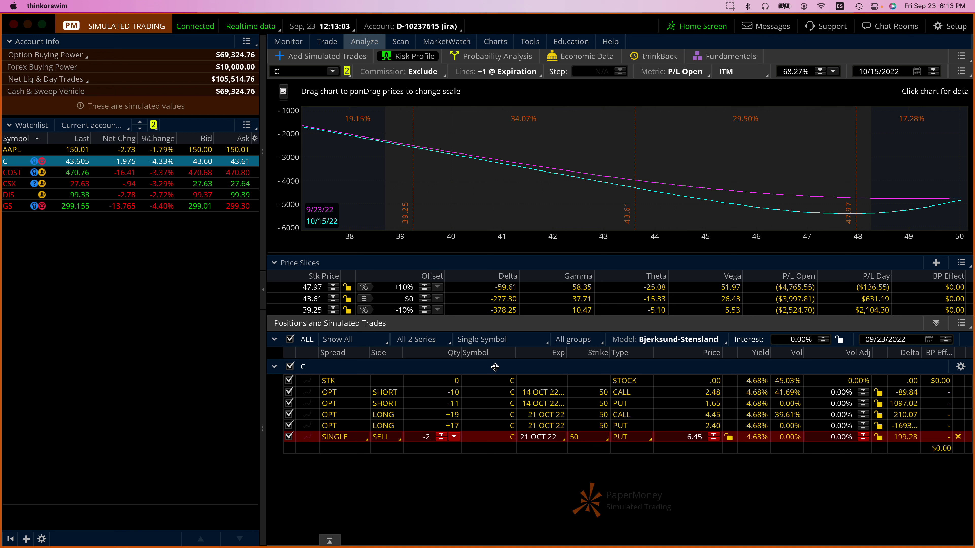
{"action": "left_click", "coordinate": [442, 438]}
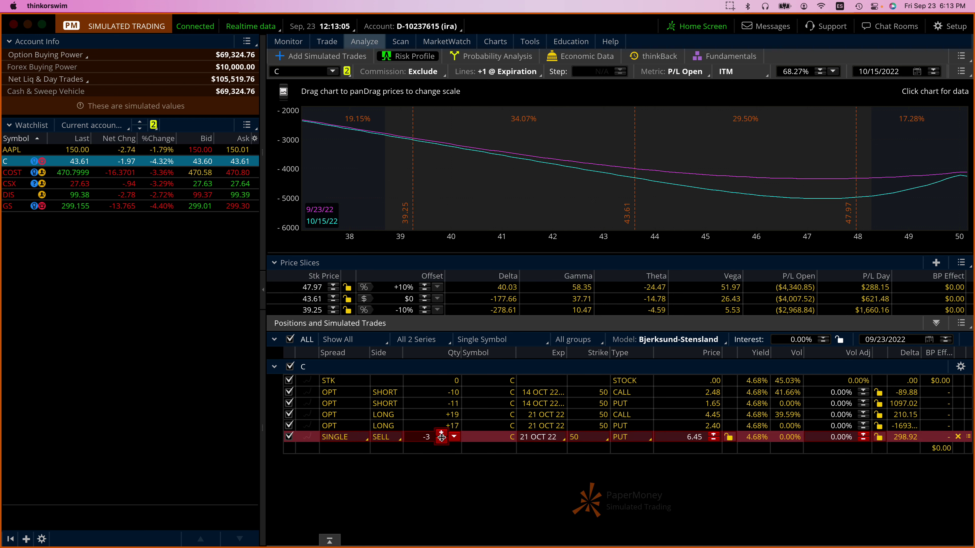
{"action": "left_click", "coordinate": [442, 438]}
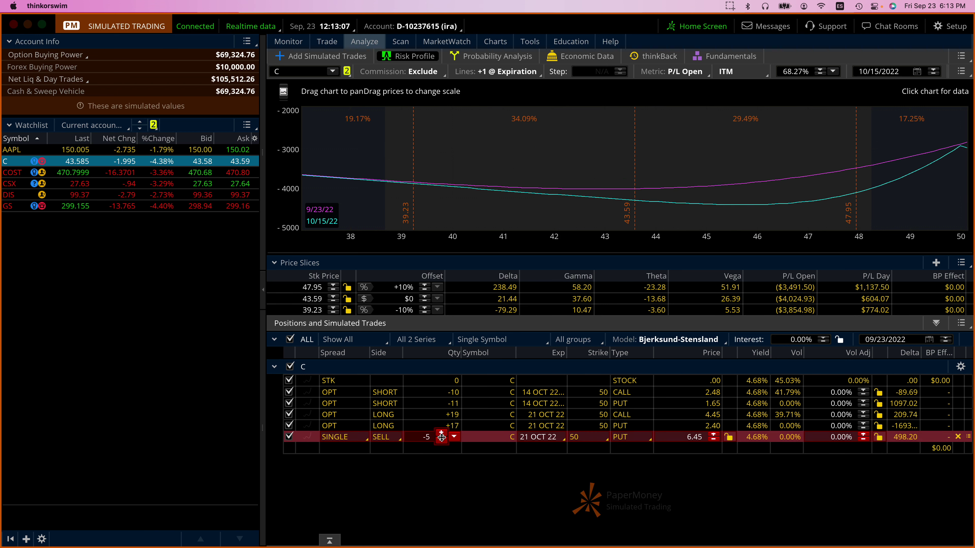
{"action": "left_click", "coordinate": [442, 437]}
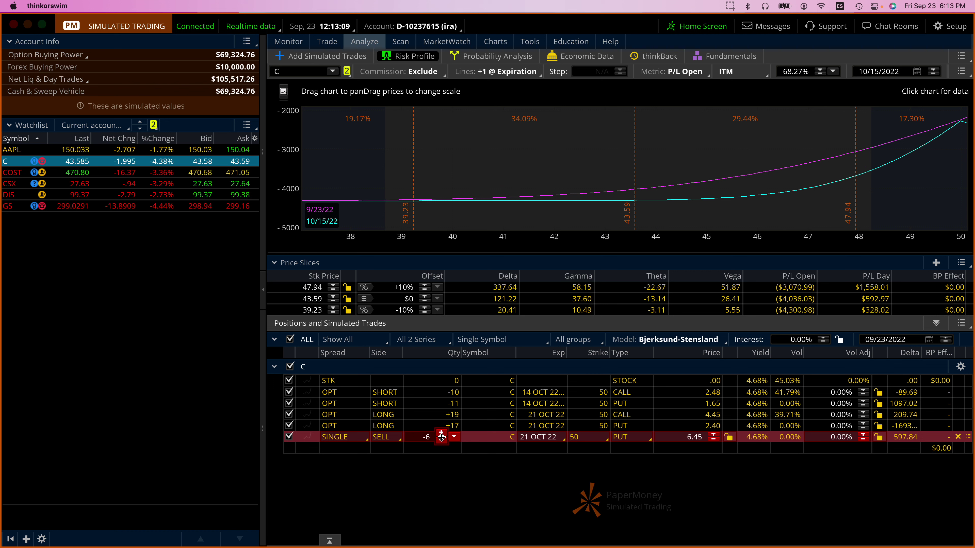
{"action": "left_click", "coordinate": [442, 433]}
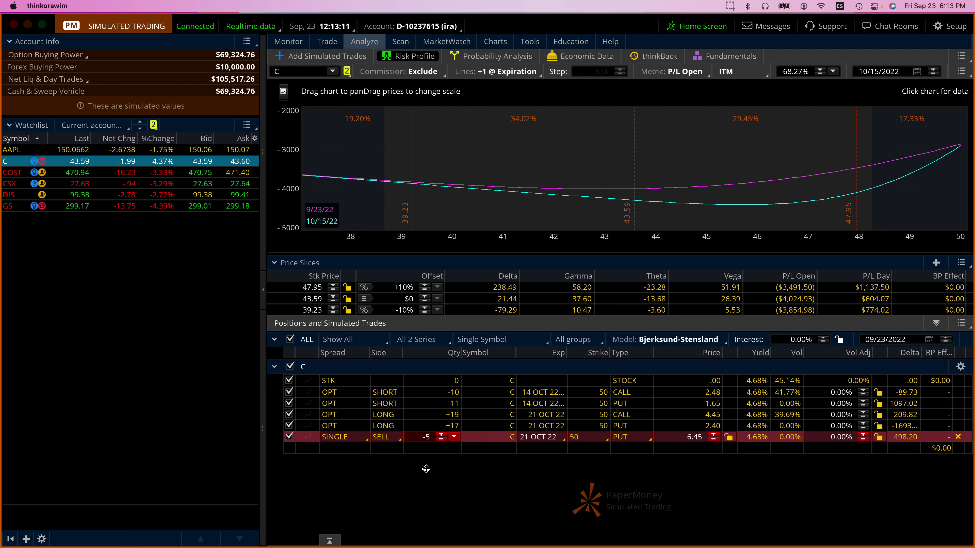
{"action": "left_click", "coordinate": [441, 434]}
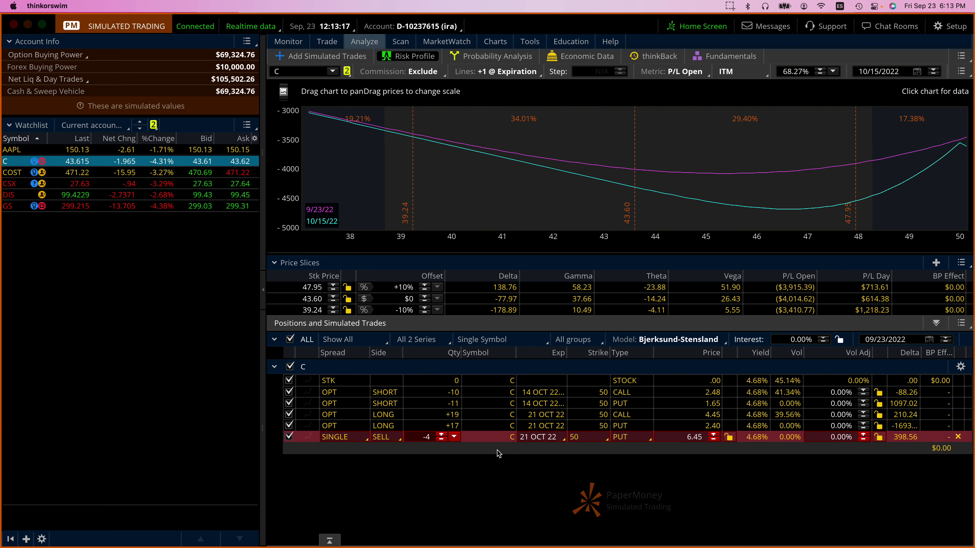
- Widen the risk chart to 52, confirm and send the 4-put sell order, then load COST
{"action": "left_click_drag", "start_coordinate": [741, 240], "coordinate": [518, 233]}
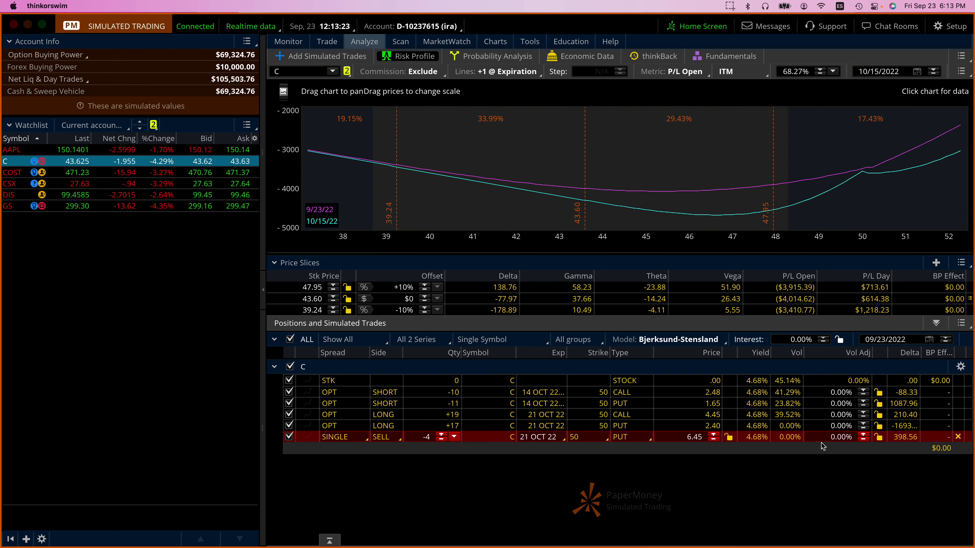
{"action": "right_click", "coordinate": [796, 439]}
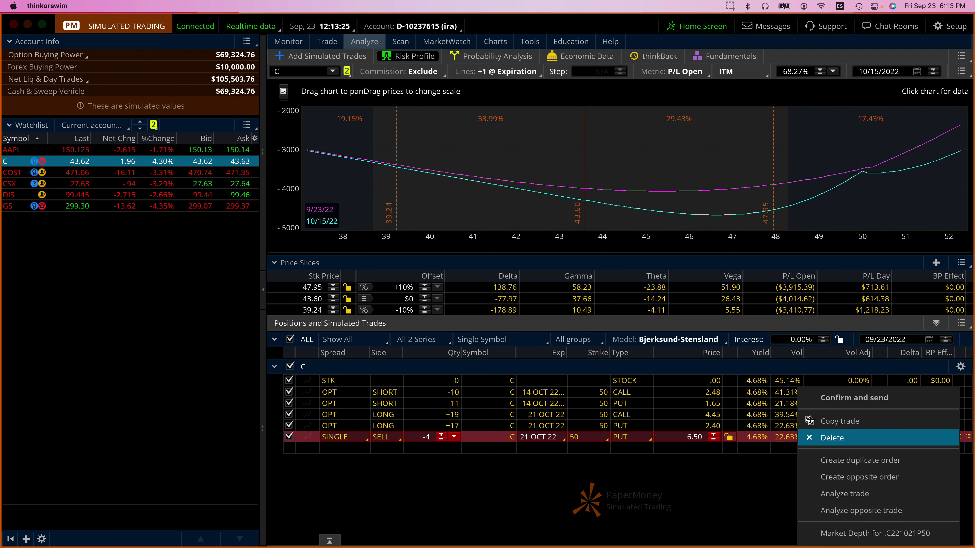
{"action": "left_click", "coordinate": [830, 393]}
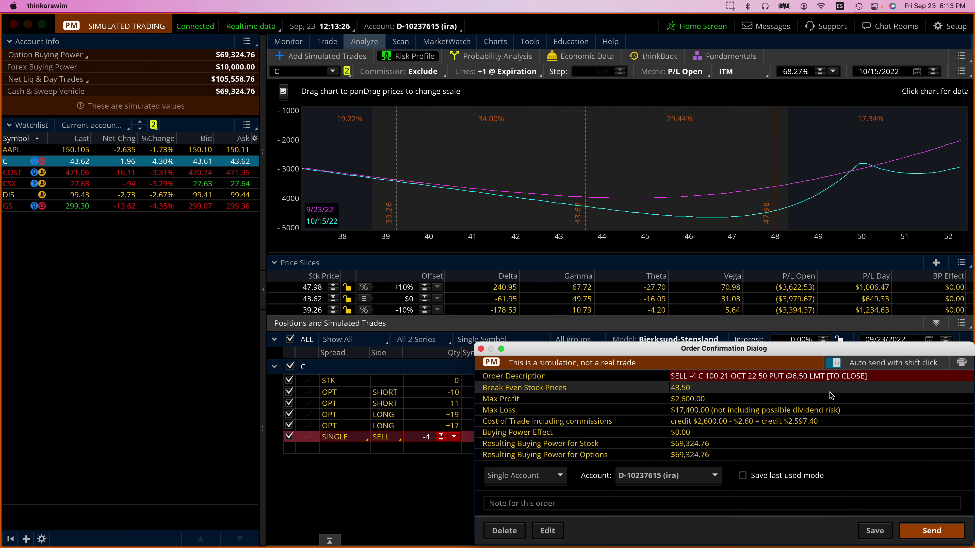
{"action": "left_click", "coordinate": [926, 535]}
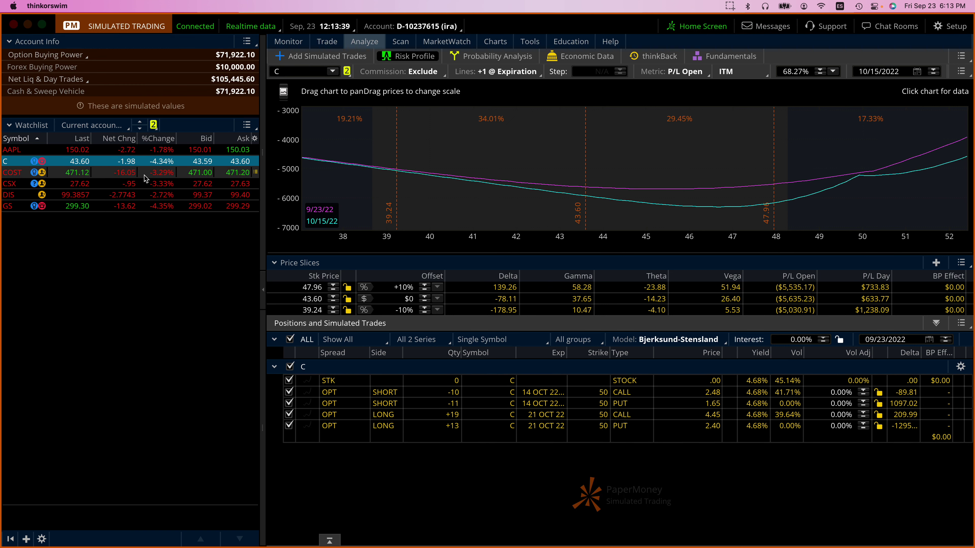
{"action": "left_click", "coordinate": [159, 173]}
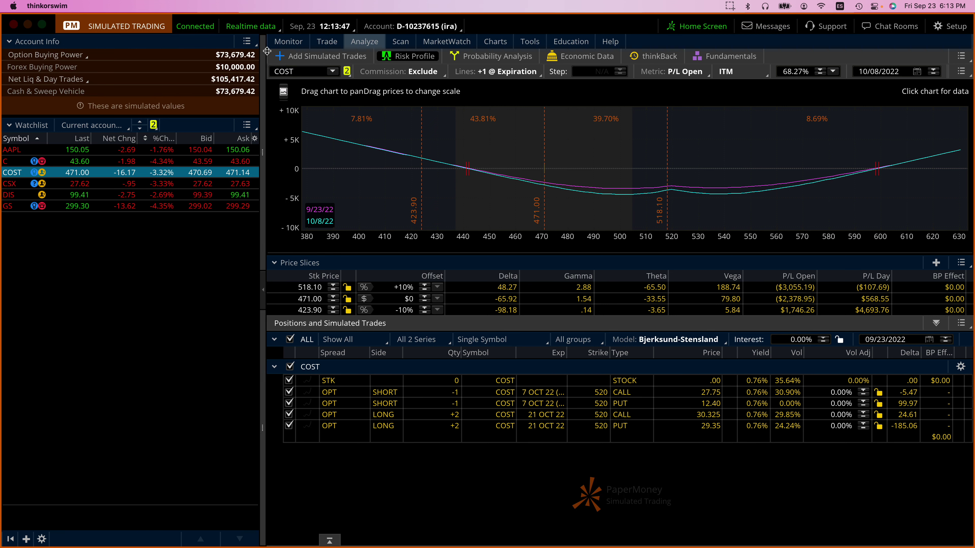
- Load the COST option positions, with the risk profile showing a $2,393.45 open loss at 470.89
{"action": "mouse_move", "coordinate": [276, 44]}
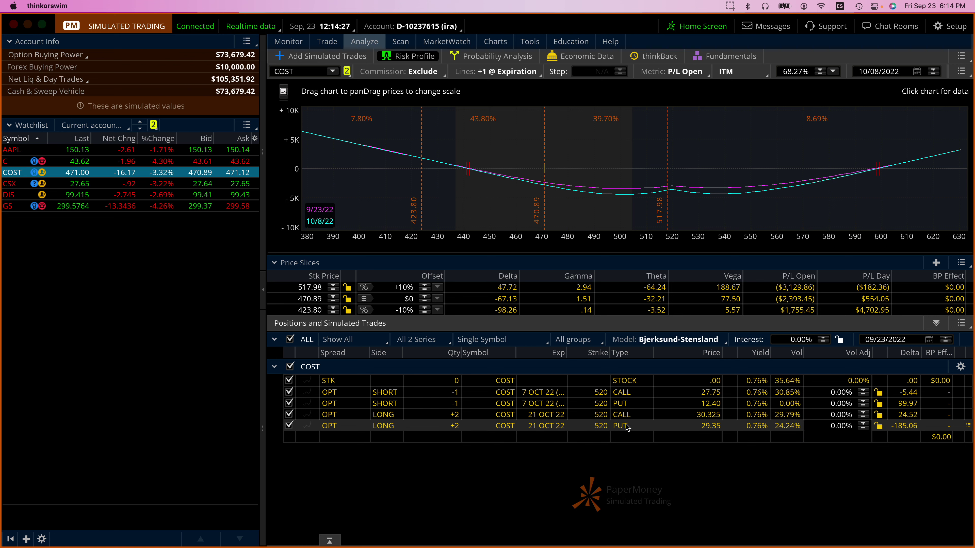
- Add a simulated one-contract roll of the long COST puts, buying the 21 OCT 22 expiration
{"action": "right_click", "coordinate": [618, 426]}
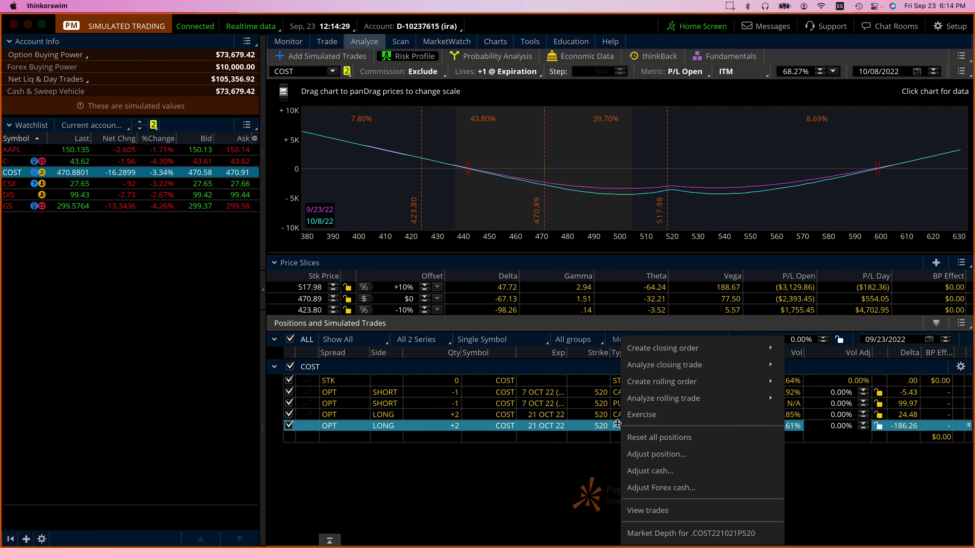
{"action": "mouse_move", "coordinate": [633, 365]}
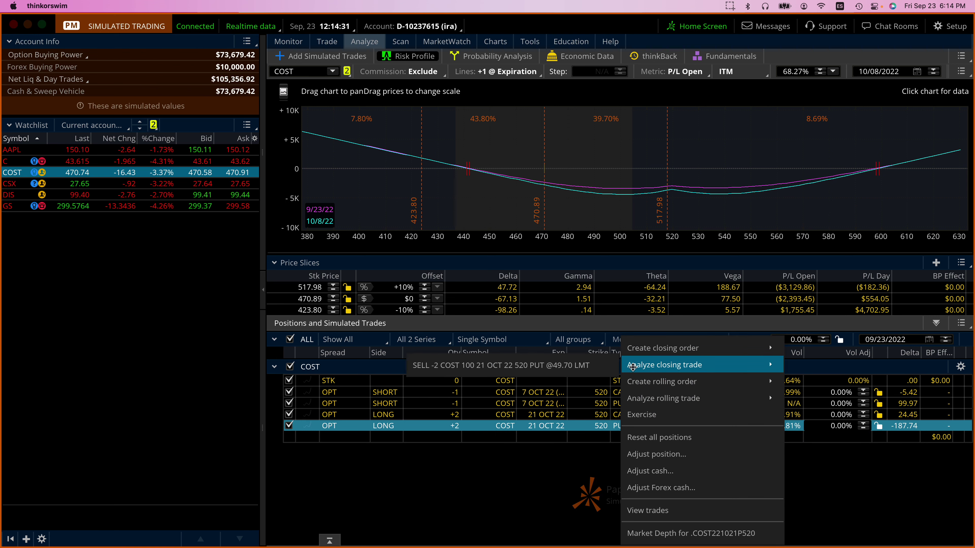
{"action": "mouse_move", "coordinate": [673, 382]}
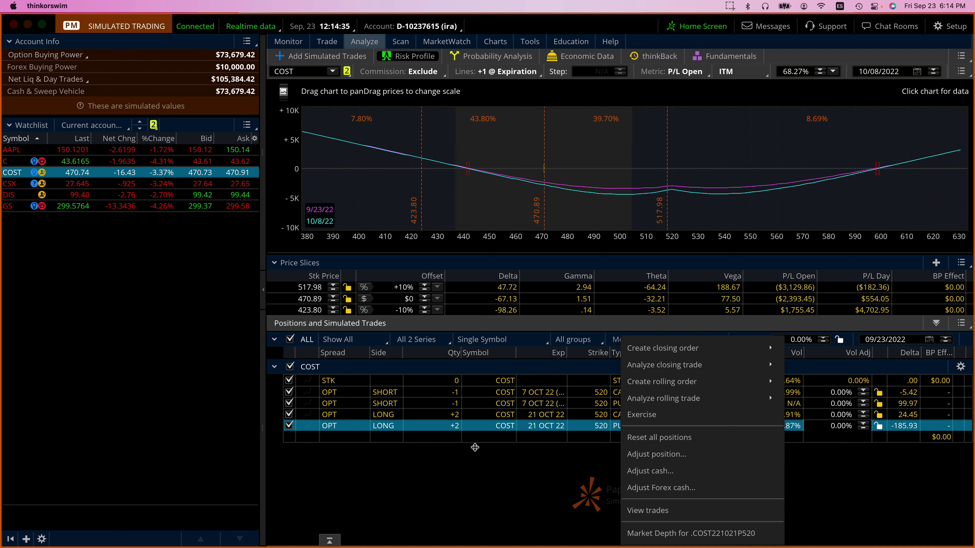
{"action": "mouse_move", "coordinate": [693, 401]}
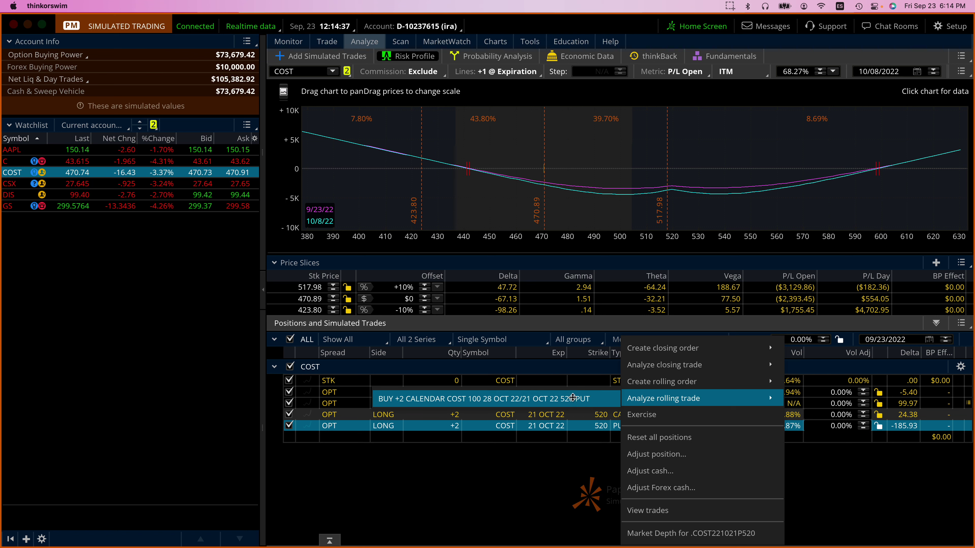
{"action": "left_click", "coordinate": [637, 398]}
{"action": "left_click", "coordinate": [440, 439]}
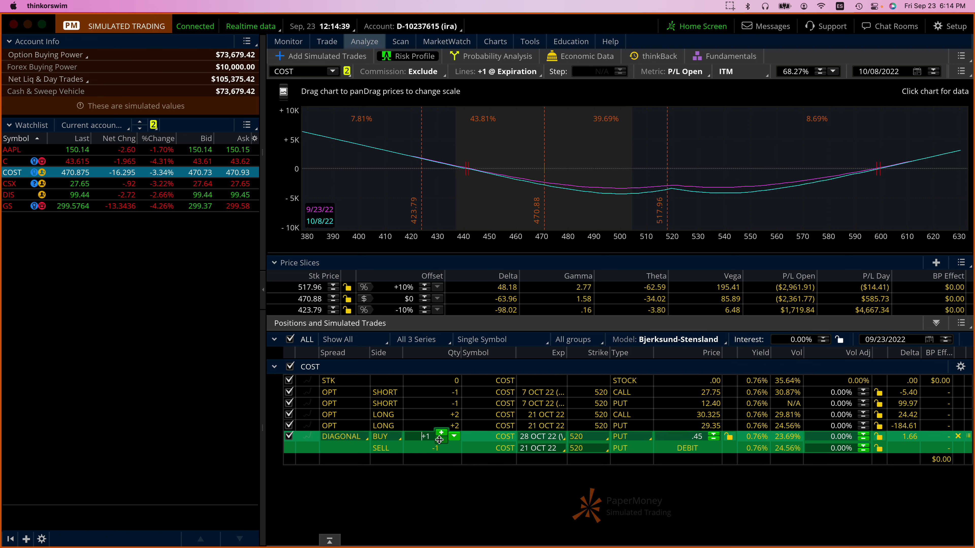
{"action": "left_click", "coordinate": [548, 438]}
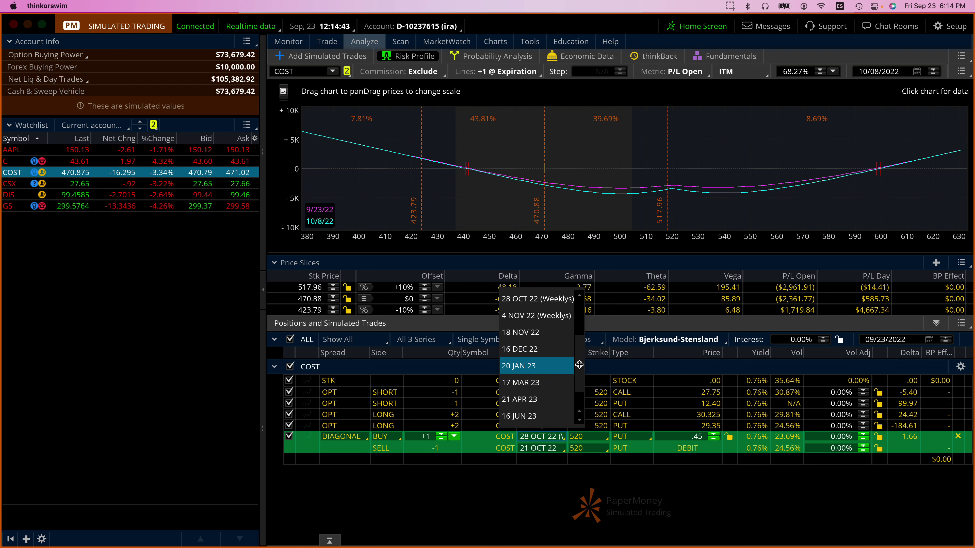
{"action": "left_click_drag", "start_coordinate": [579, 365], "coordinate": [579, 352]}
{"action": "left_click", "coordinate": [551, 314]}
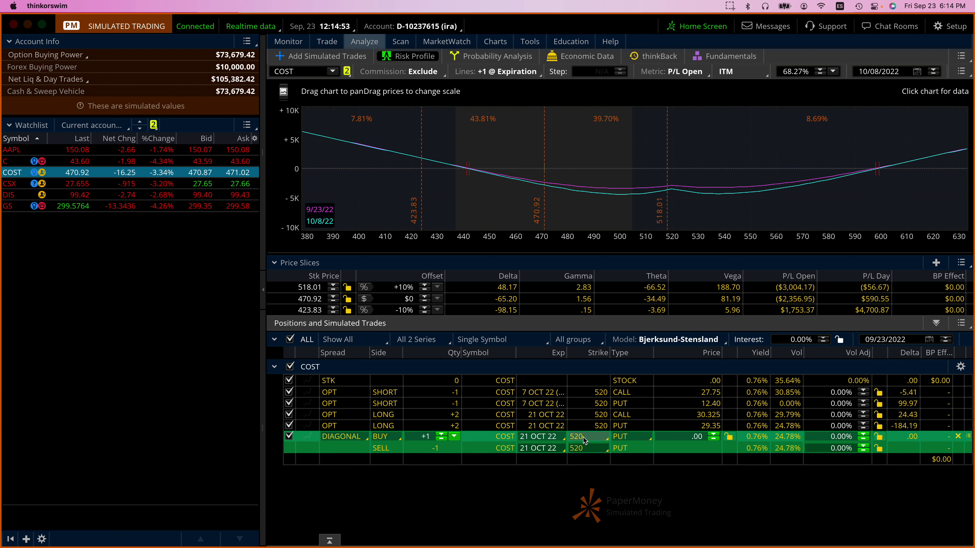
- Set the roll's buy strike to 470, then toggle it out of and back into the risk profile
{"action": "left_click", "coordinate": [574, 447]}
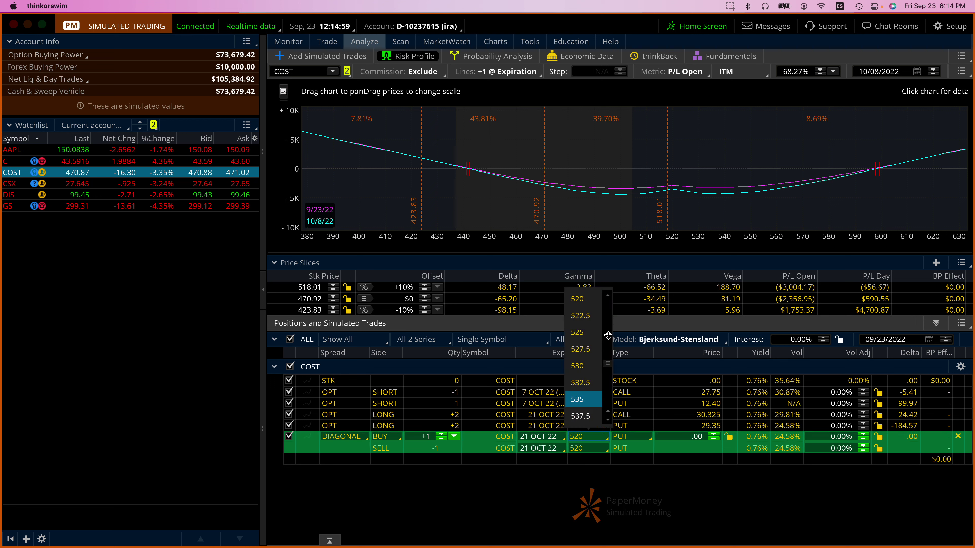
{"action": "scroll", "coordinate": [608, 335], "scroll_direction": "up", "scroll_amount": 3}
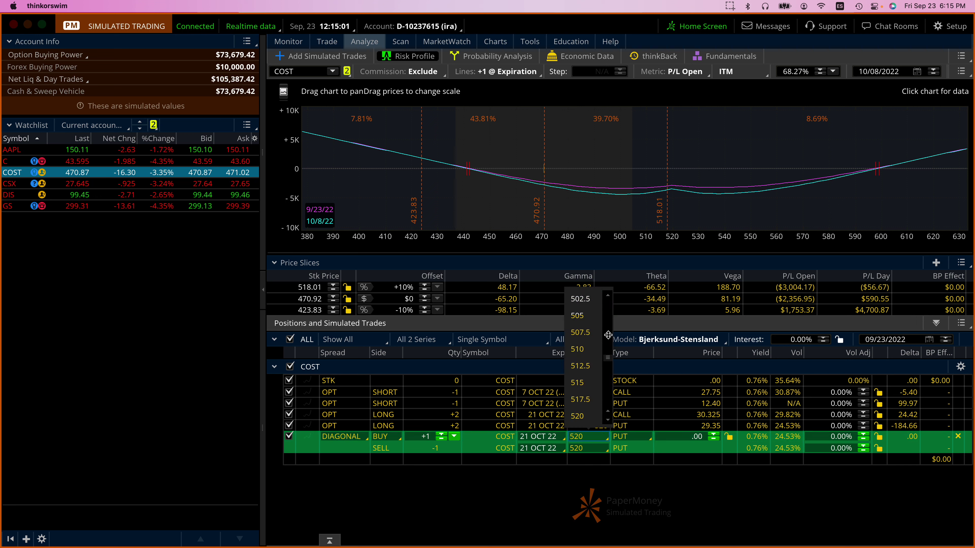
{"action": "scroll", "coordinate": [608, 335], "scroll_direction": "up", "scroll_amount": 3}
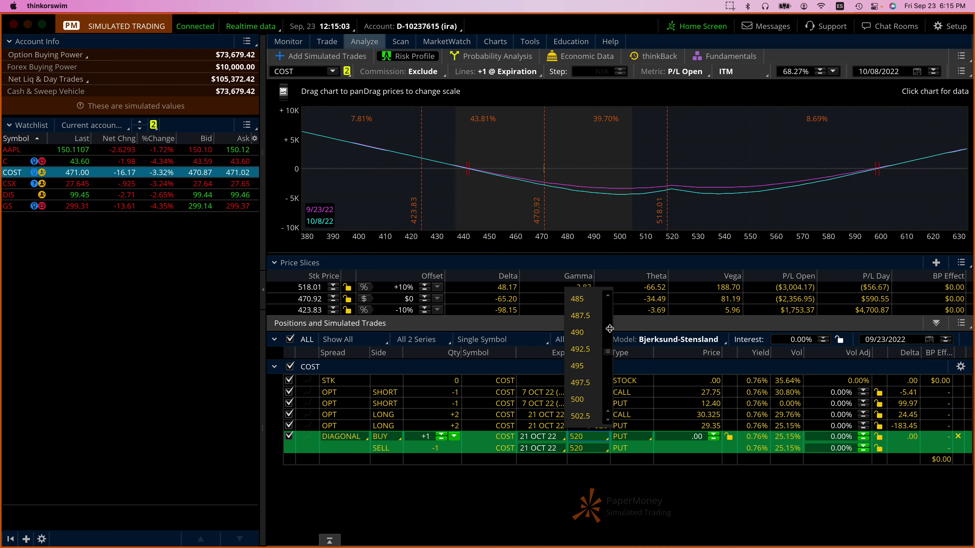
{"action": "scroll", "coordinate": [610, 328], "scroll_direction": "up", "scroll_amount": 4}
{"action": "left_click", "coordinate": [577, 365]}
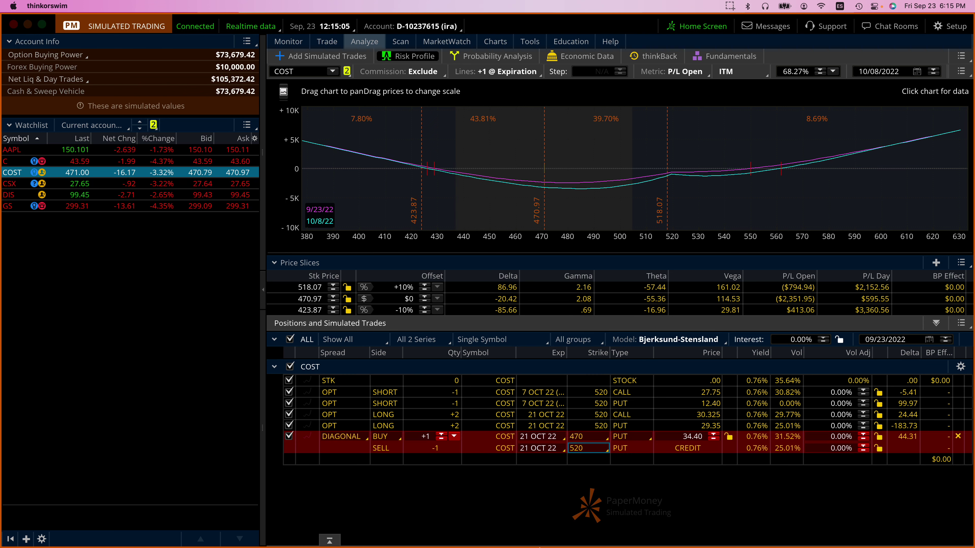
{"action": "left_click", "coordinate": [289, 436]}
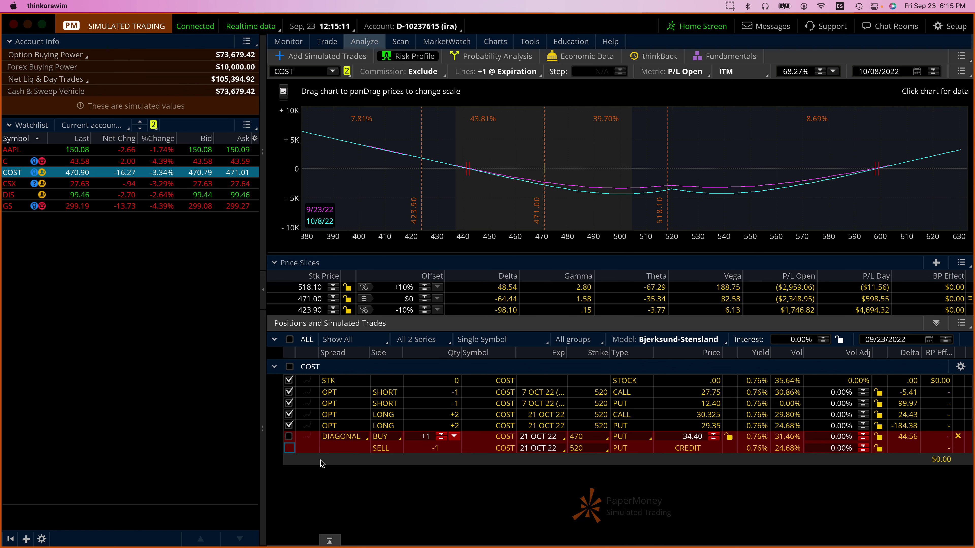
{"action": "left_click", "coordinate": [289, 437]}
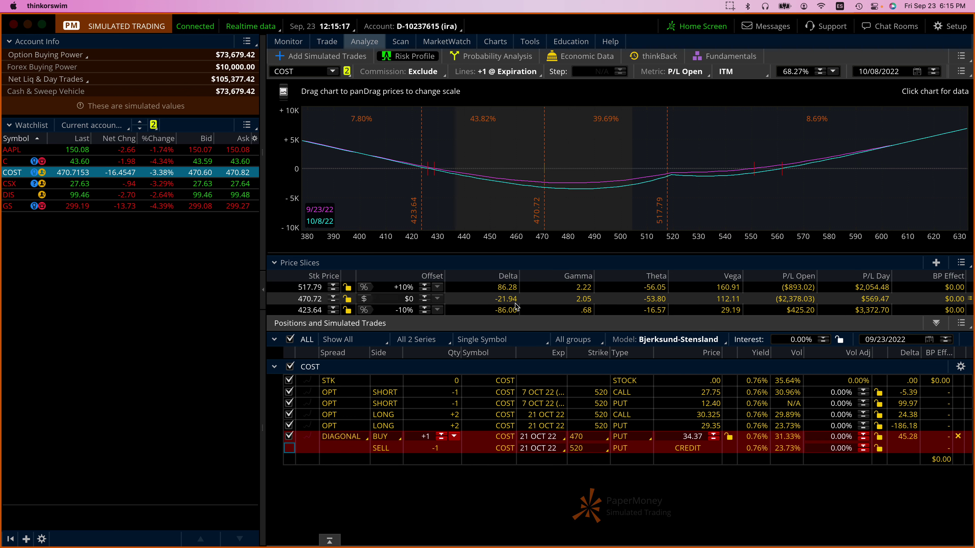
{"action": "left_click", "coordinate": [495, 41]}
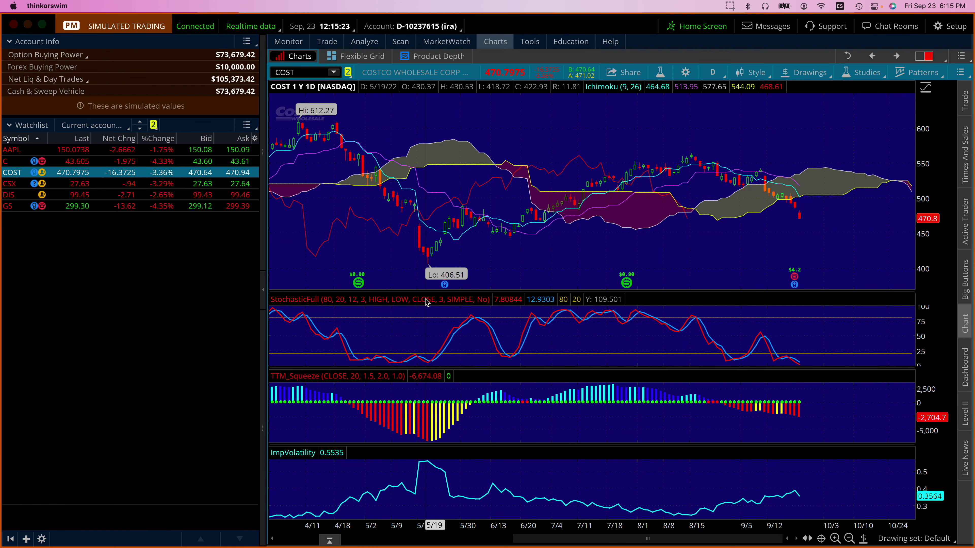
- Draw a Fibonacci extension on the COST chart from the 5/20 low 406.51, through 8/18, back to the 5/20 low
{"action": "left_click", "coordinate": [862, 538]}
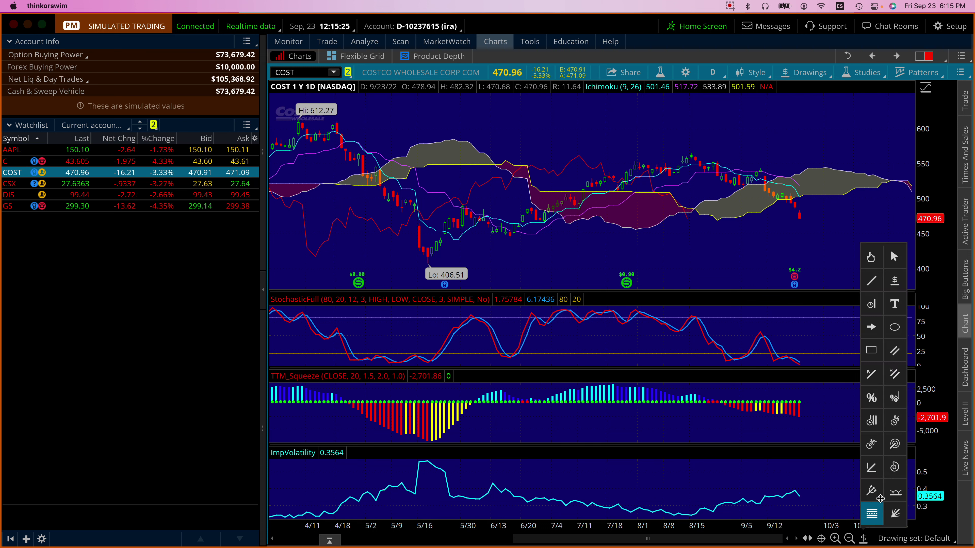
{"action": "left_click", "coordinate": [896, 400]}
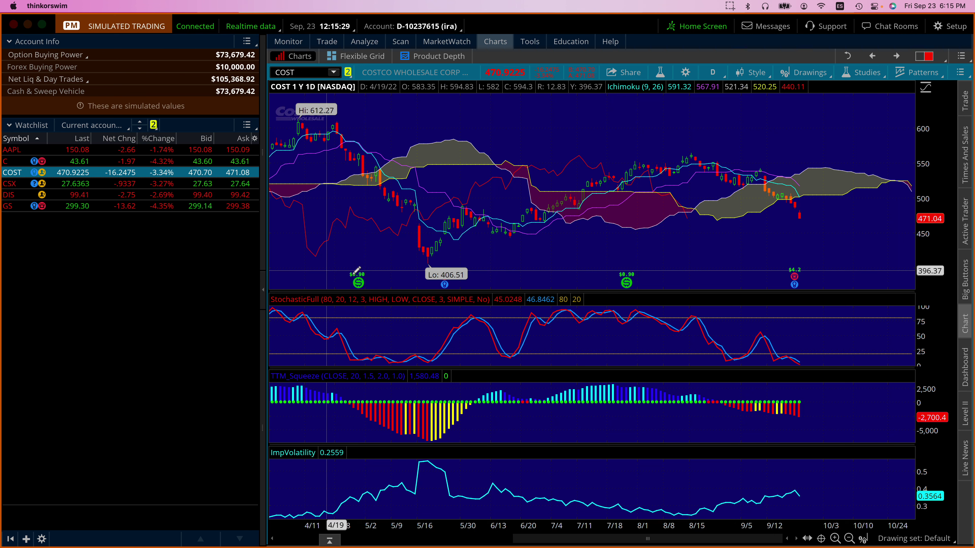
{"action": "left_click", "coordinate": [428, 264]}
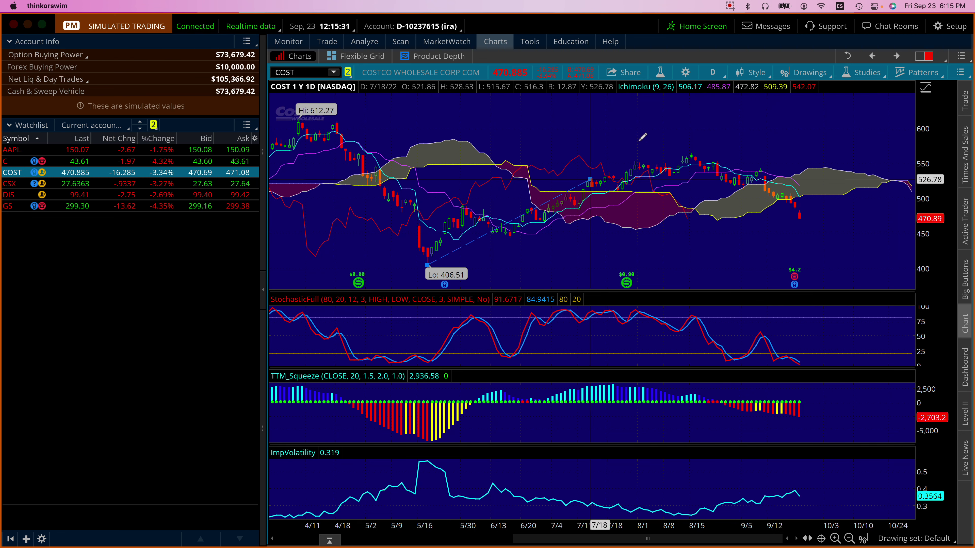
{"action": "left_click", "coordinate": [692, 152]}
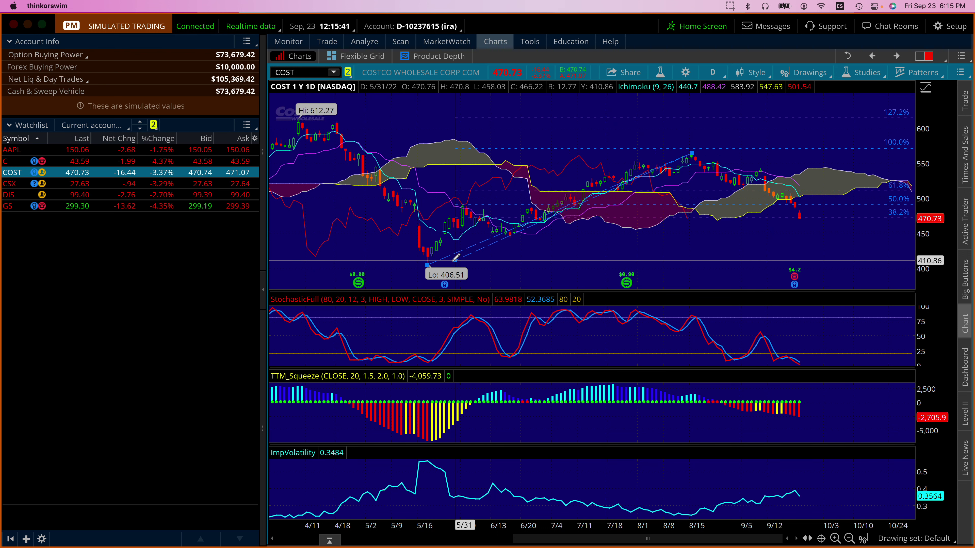
{"action": "left_click", "coordinate": [430, 263]}
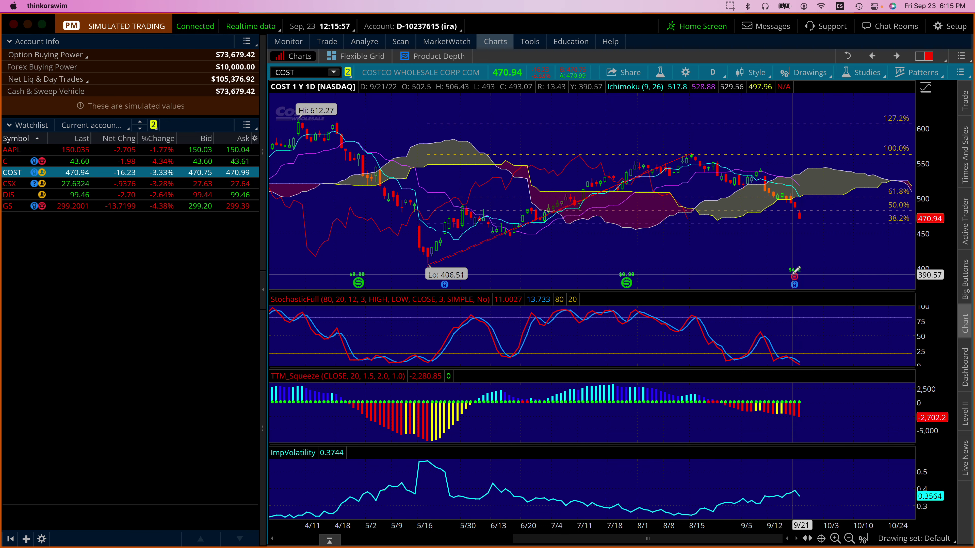
{"action": "mouse_move", "coordinate": [793, 273]}
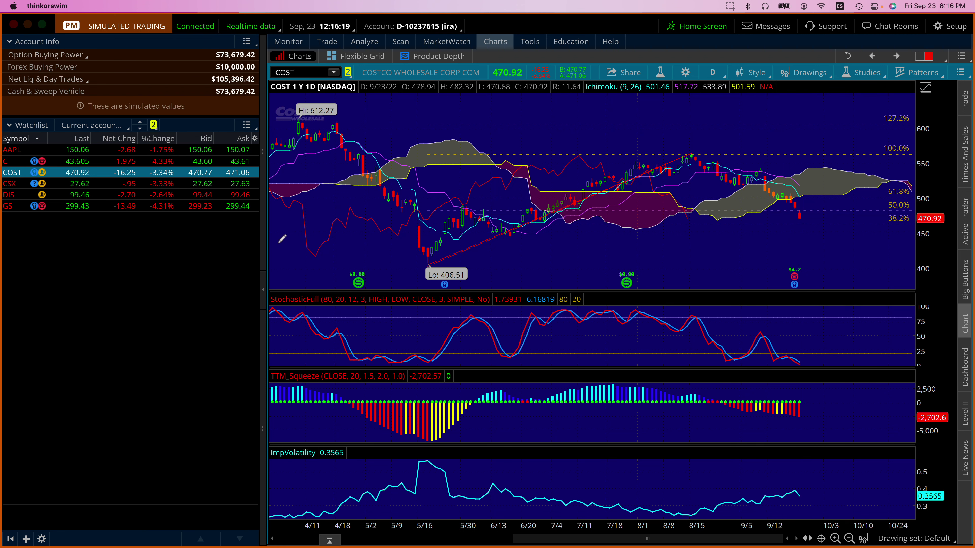
{"action": "left_click", "coordinate": [374, 39]}
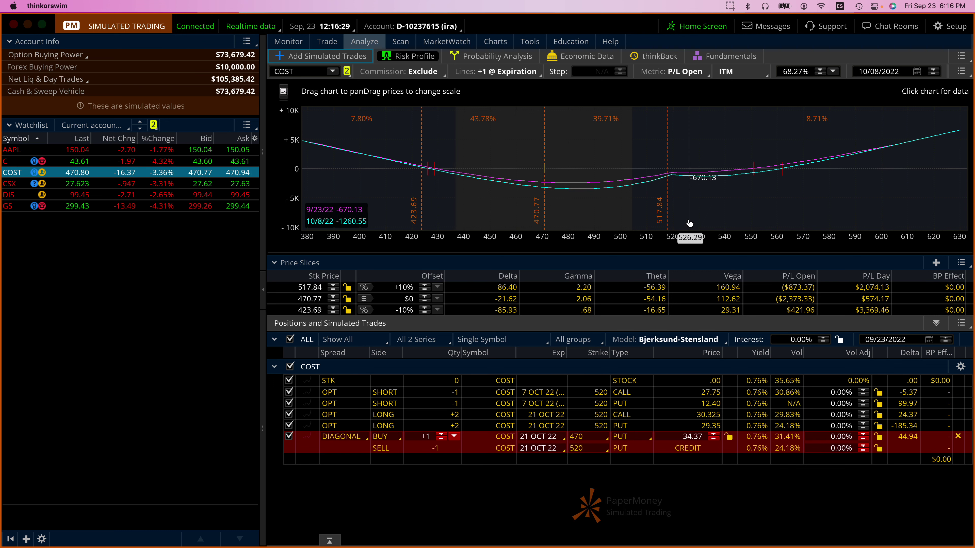
- Lock the COST 470/520 put diagonal's price at 34.37, then confirm and send the order
{"action": "left_click", "coordinate": [729, 447]}
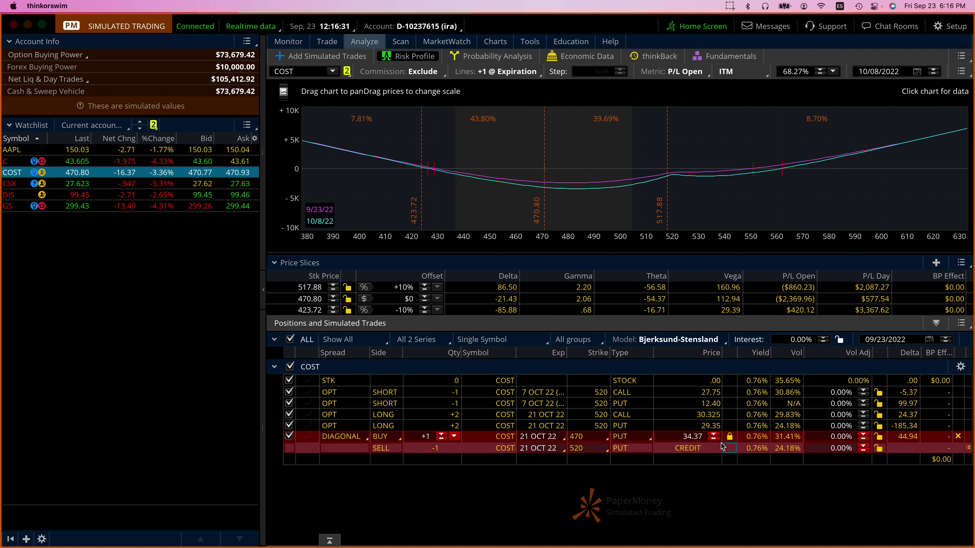
{"action": "right_click", "coordinate": [725, 446]}
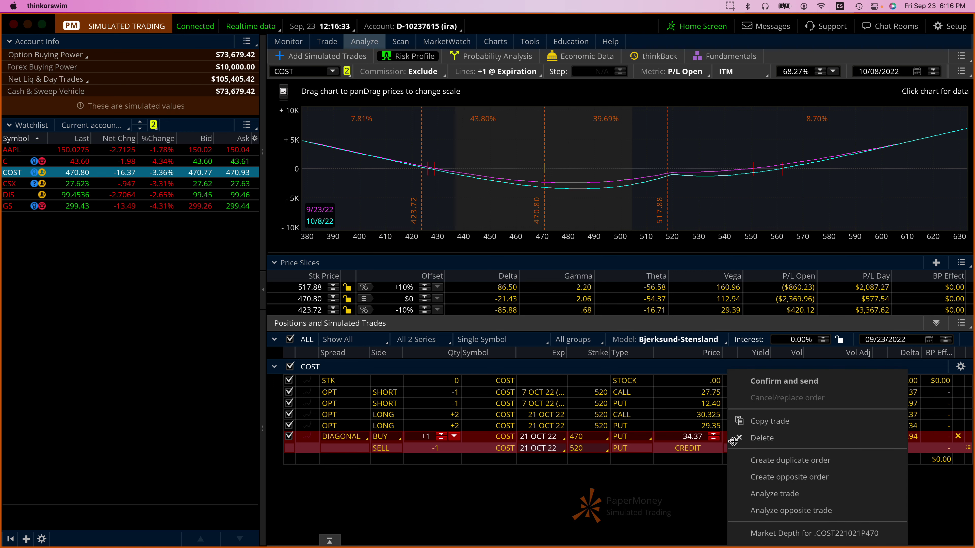
{"action": "left_click", "coordinate": [783, 381]}
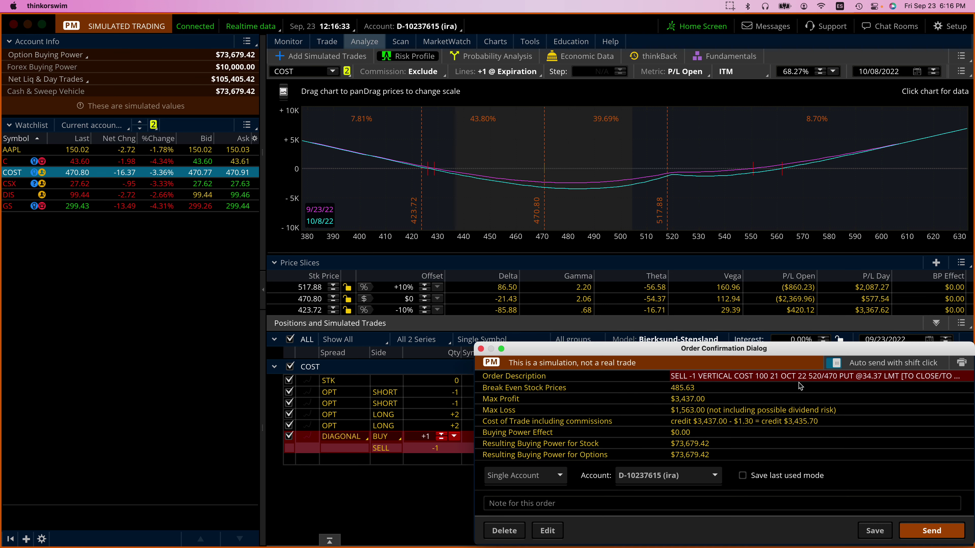
{"action": "left_click", "coordinate": [912, 524]}
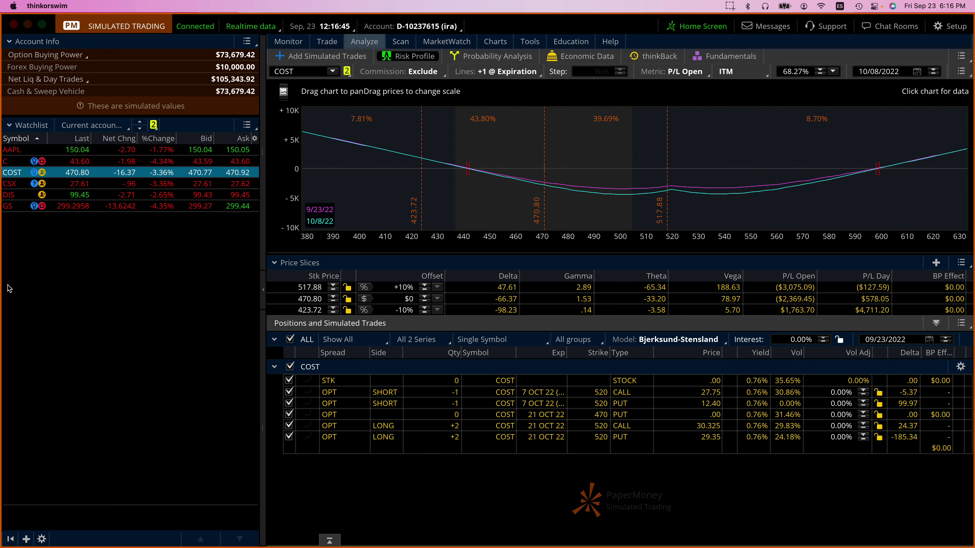
{"action": "left_click", "coordinate": [20, 185]}
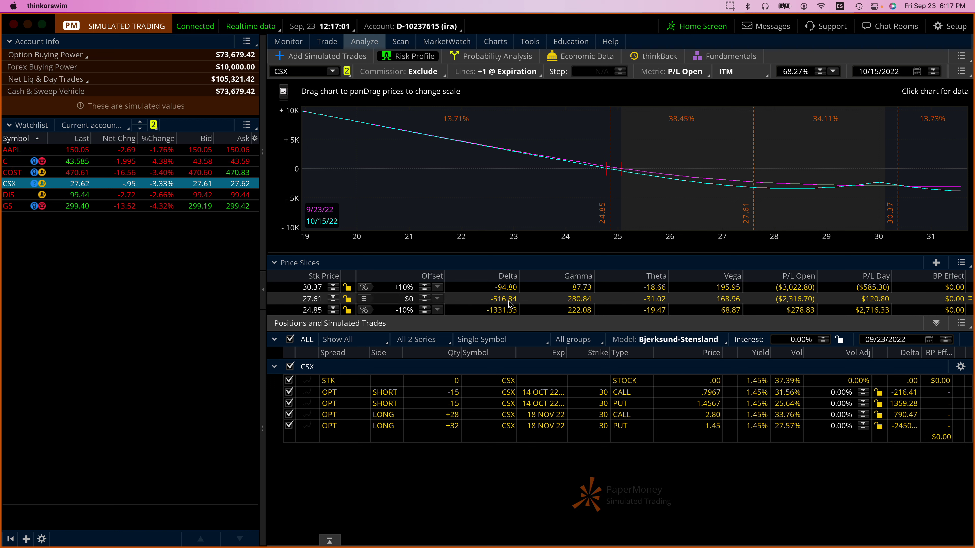
- Check the CSX daily chart, then return to its risk profile showing a $2,320.82 loss at 27.62
{"action": "mouse_move", "coordinate": [495, 41]}
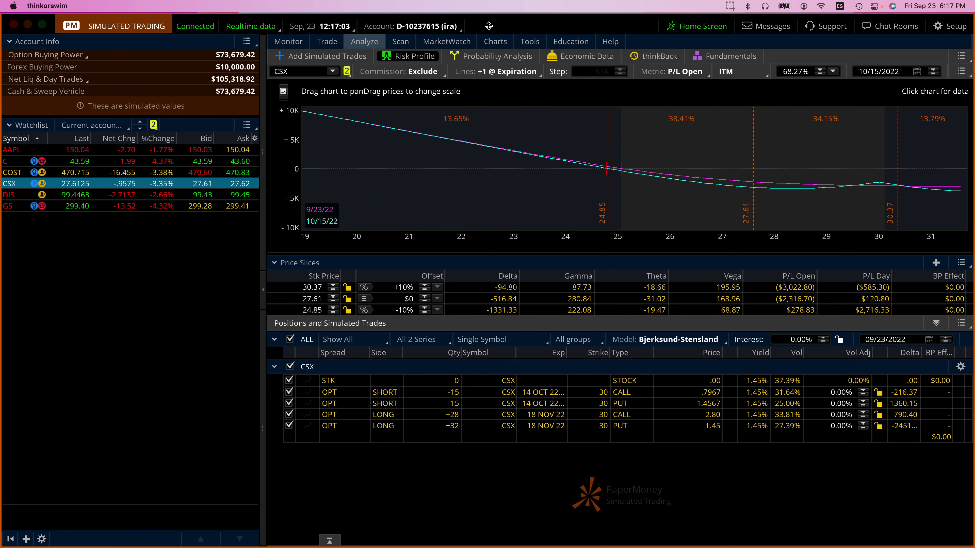
{"action": "left_click", "coordinate": [496, 41]}
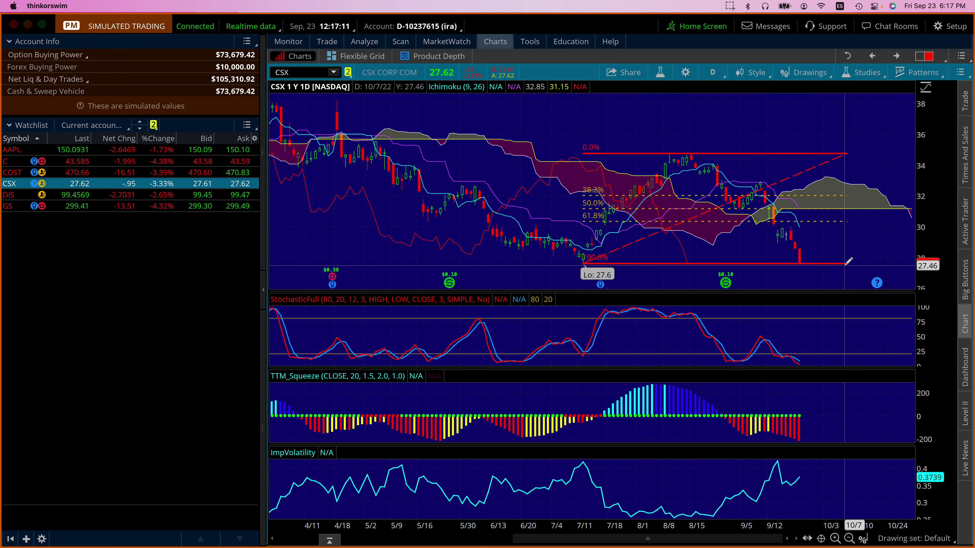
{"action": "left_click", "coordinate": [369, 42]}
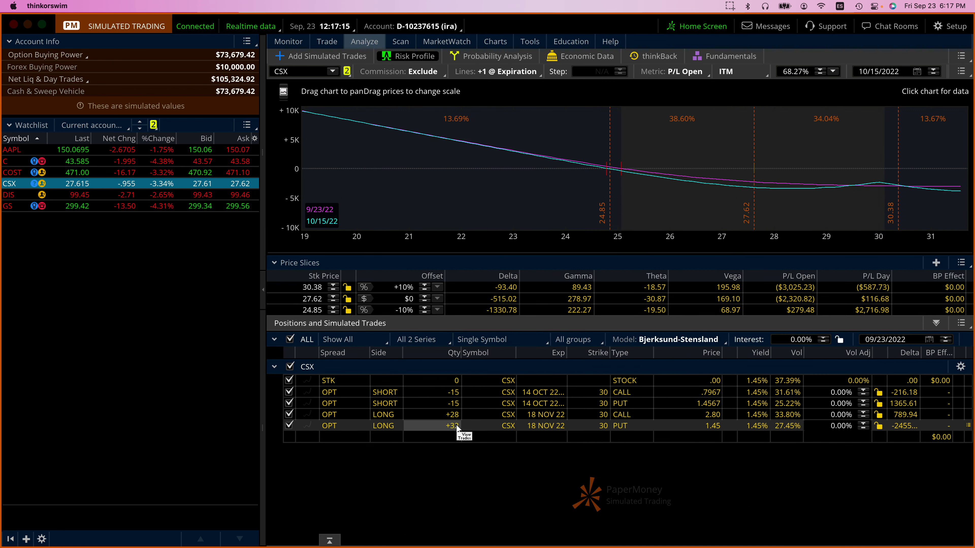
{"action": "right_click", "coordinate": [545, 428]}
- Stage a closing sale of the long CSX 18 NOV 22 30 puts for 6 contracts
{"action": "mouse_move", "coordinate": [600, 390]}
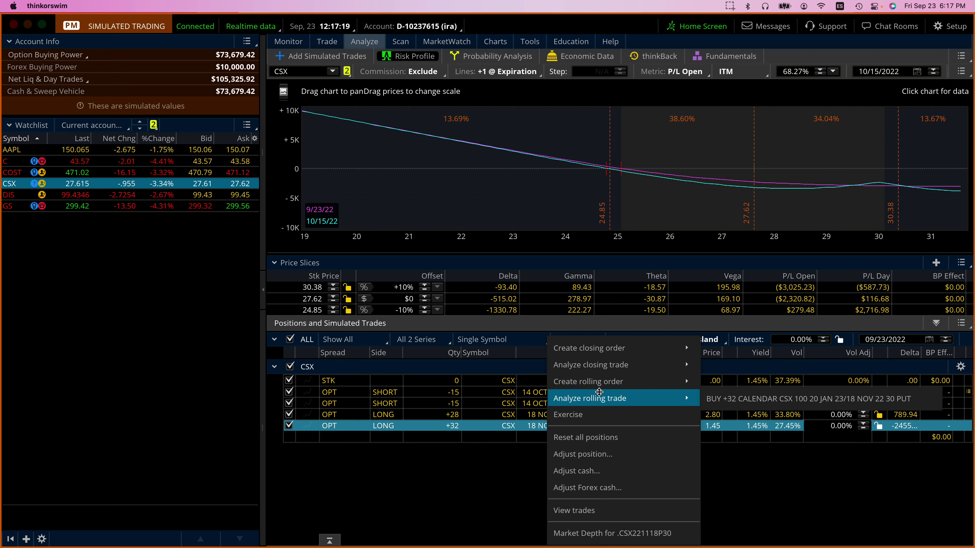
{"action": "mouse_move", "coordinate": [638, 367]}
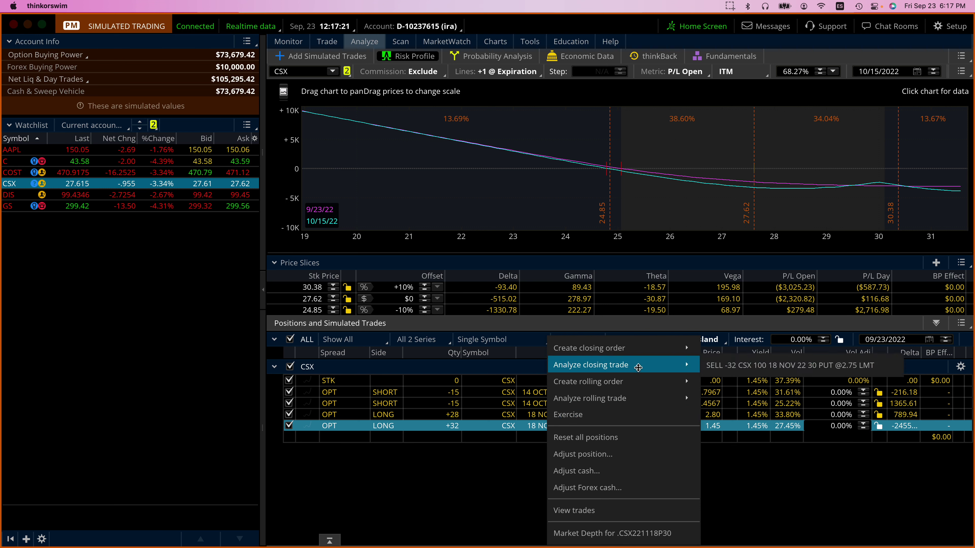
{"action": "left_click", "coordinate": [721, 365]}
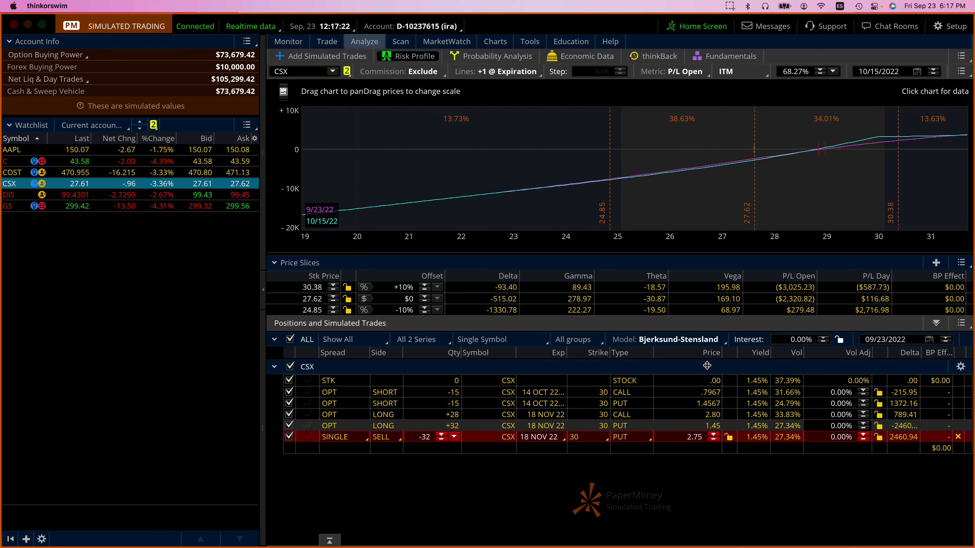
{"action": "left_click", "coordinate": [424, 437]}
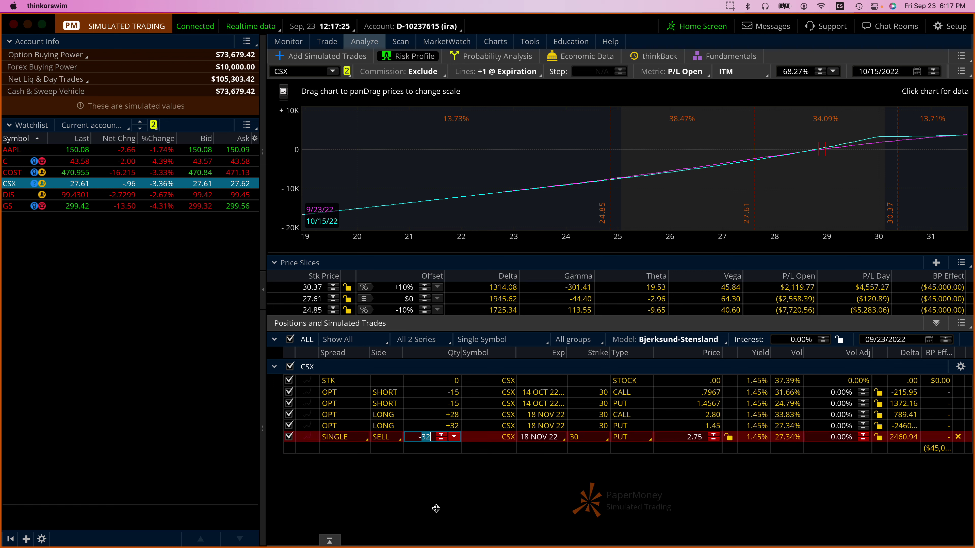
{"action": "key", "text": "Return"}
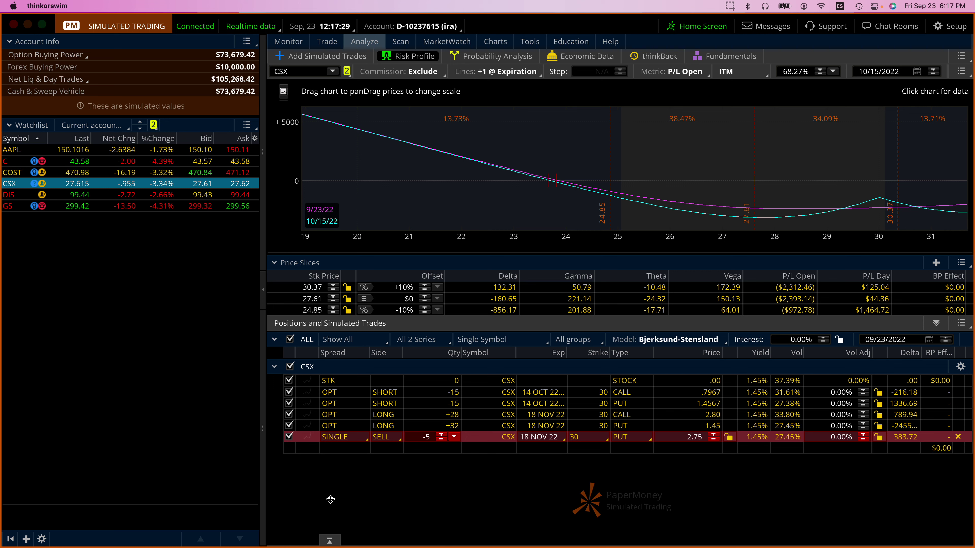
{"action": "left_click", "coordinate": [289, 438]}
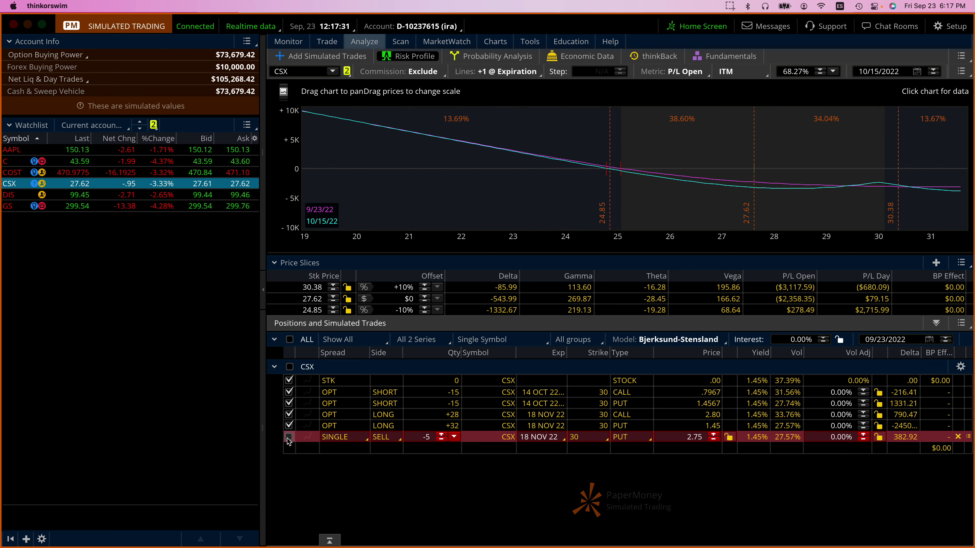
{"action": "left_click", "coordinate": [288, 437]}
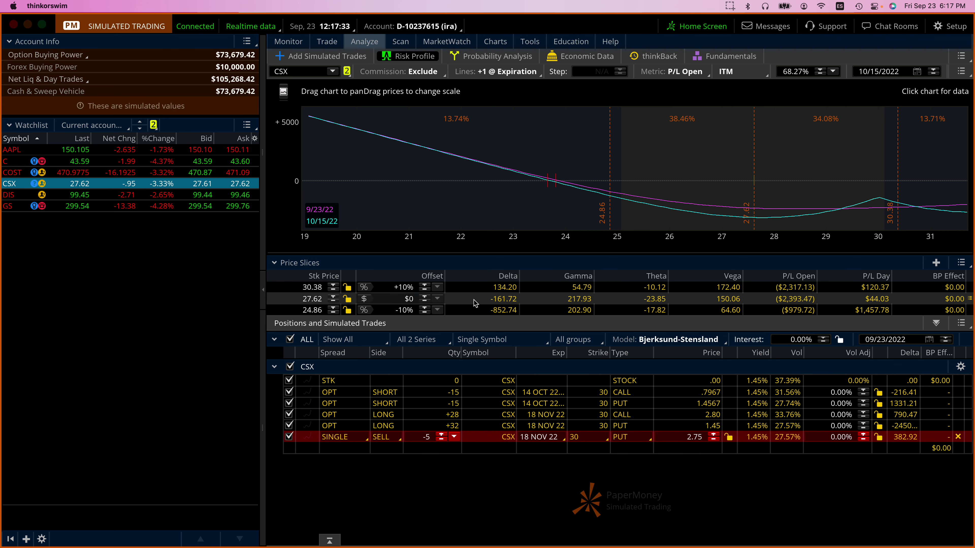
{"action": "left_click", "coordinate": [441, 437]}
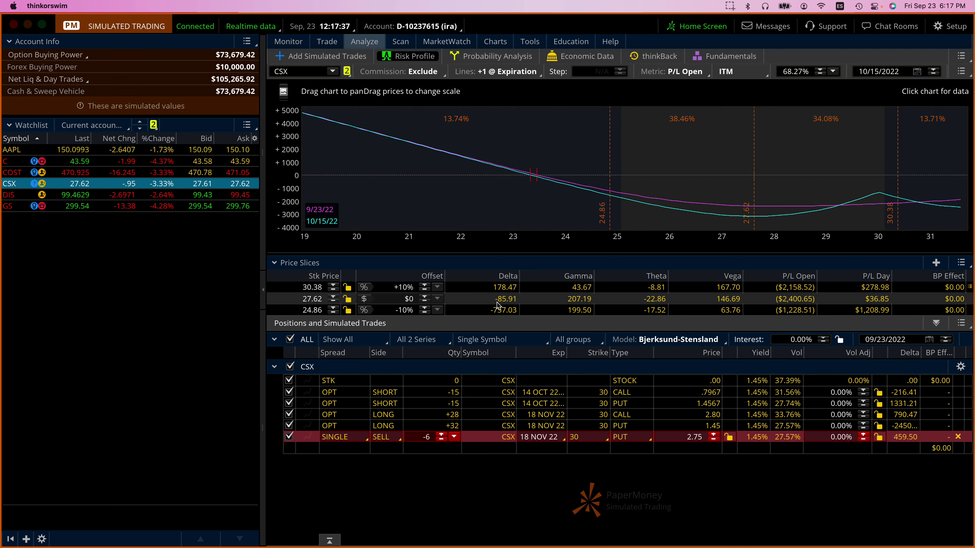
{"action": "left_click", "coordinate": [441, 438]}
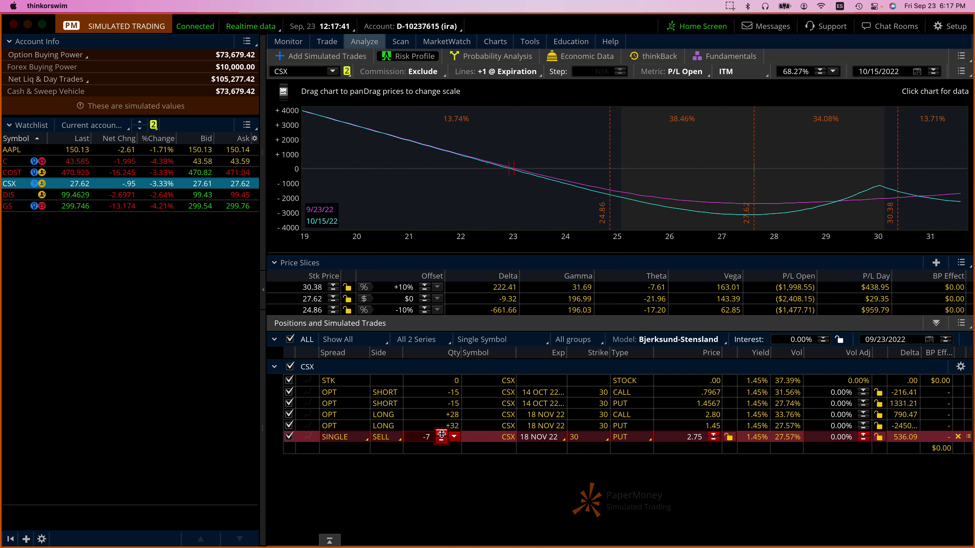
{"action": "left_click", "coordinate": [441, 434]}
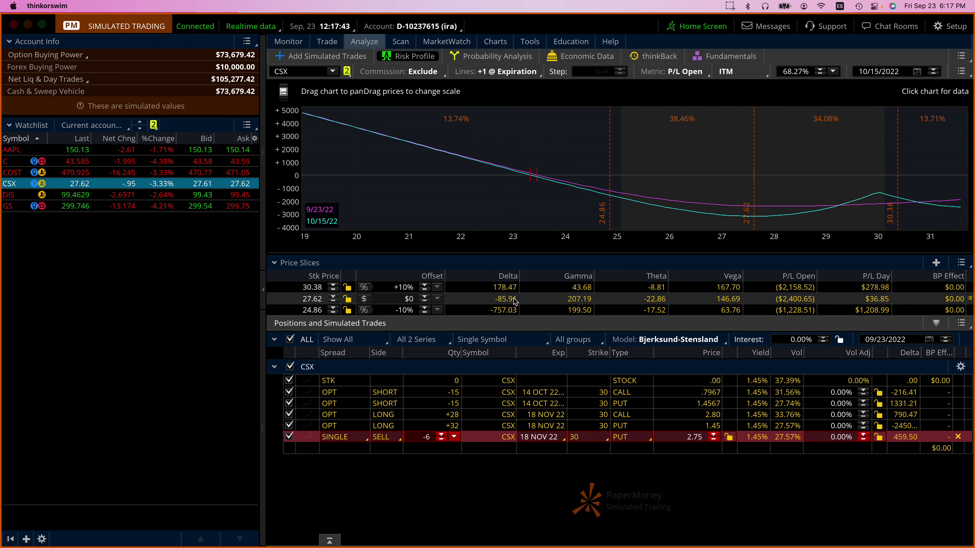
- Lock the closing price at 2.75, then confirm and send the 6-put sale
{"action": "left_click", "coordinate": [729, 437]}
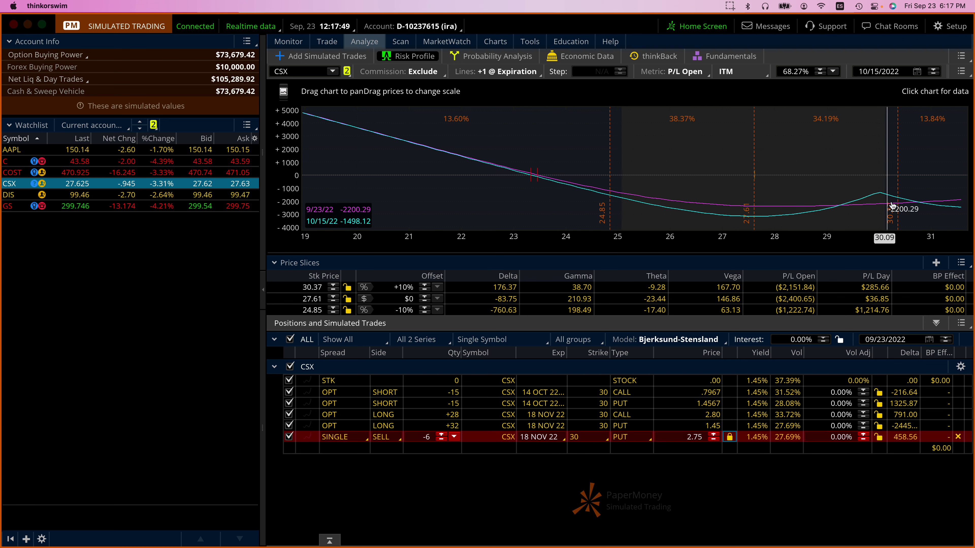
{"action": "right_click", "coordinate": [668, 437]}
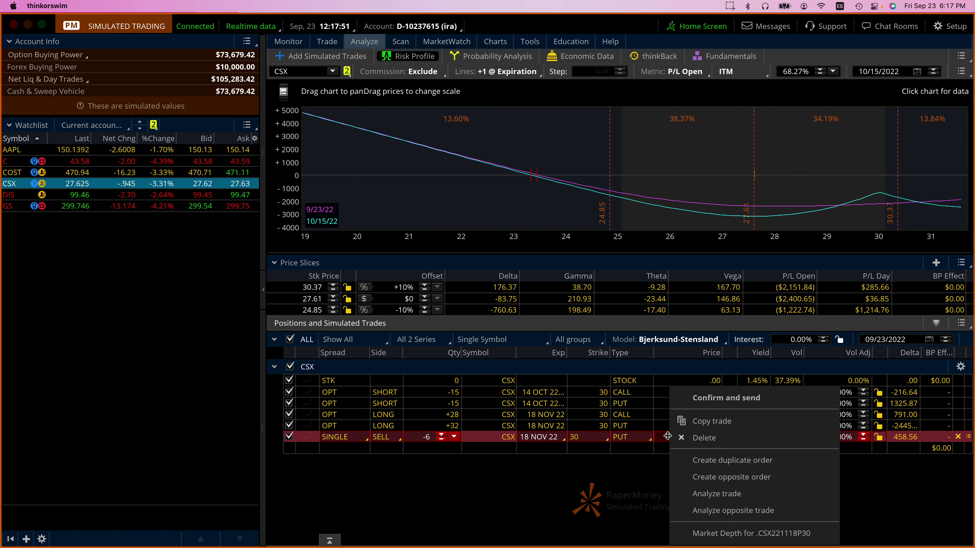
{"action": "left_click", "coordinate": [704, 400]}
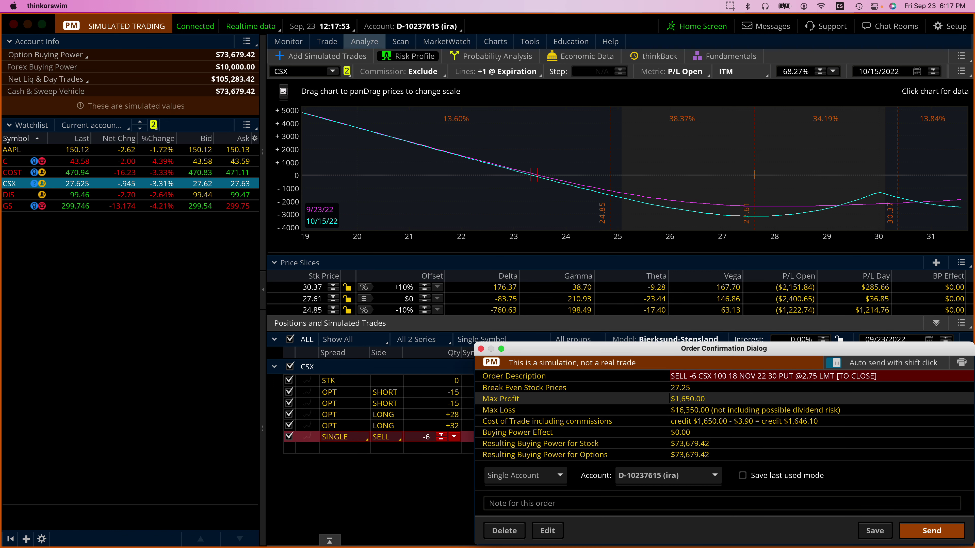
{"action": "left_click", "coordinate": [905, 529]}
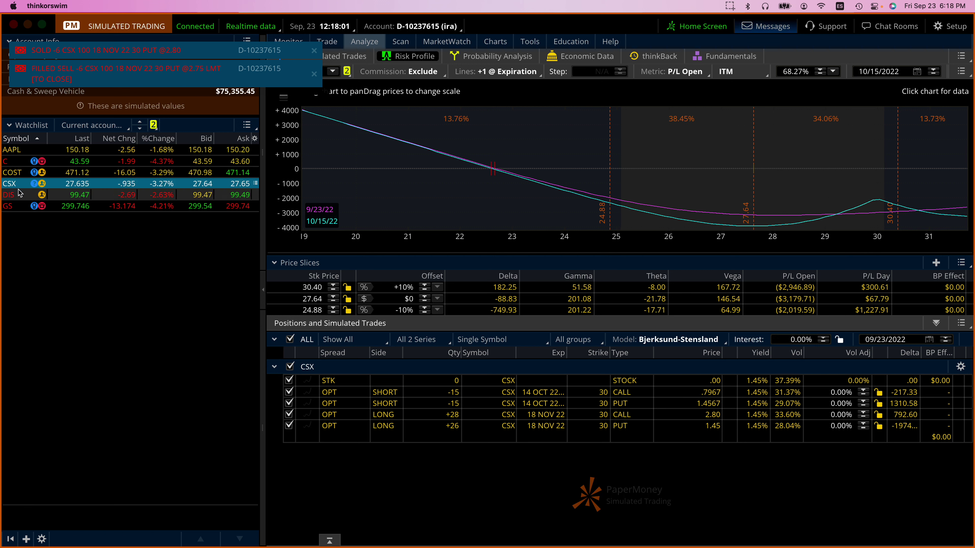
- Switch to DIS and view its daily chart with the Fibonacci levels and 90.23 low
{"action": "left_click", "coordinate": [38, 195]}
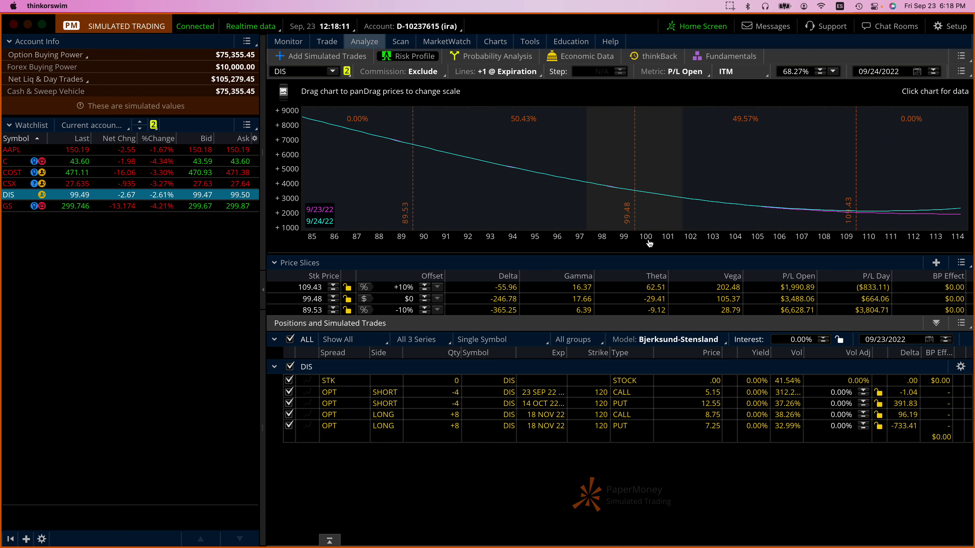
{"action": "left_click", "coordinate": [495, 41]}
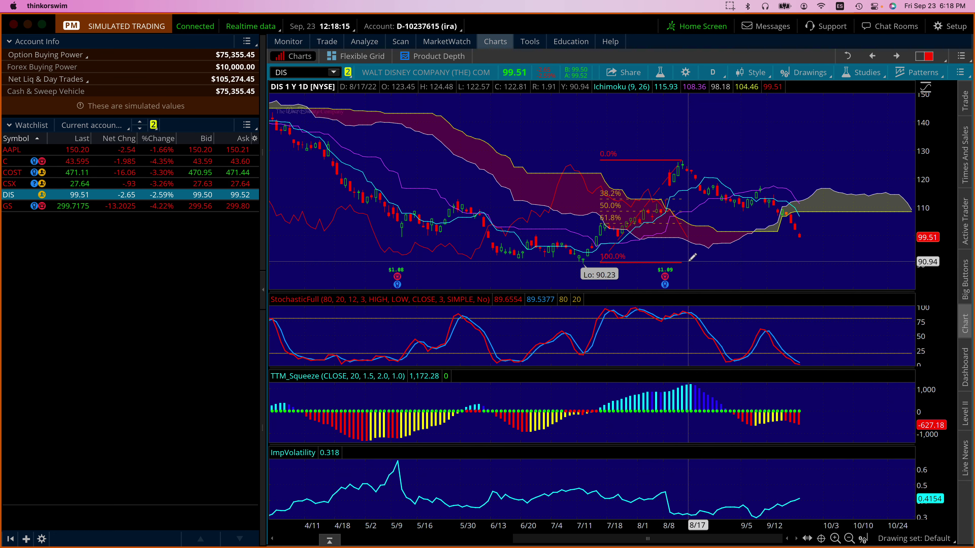
- Start a Fibonacci extension from the 90.23 low to the chart's right end
{"action": "left_click", "coordinate": [567, 264]}
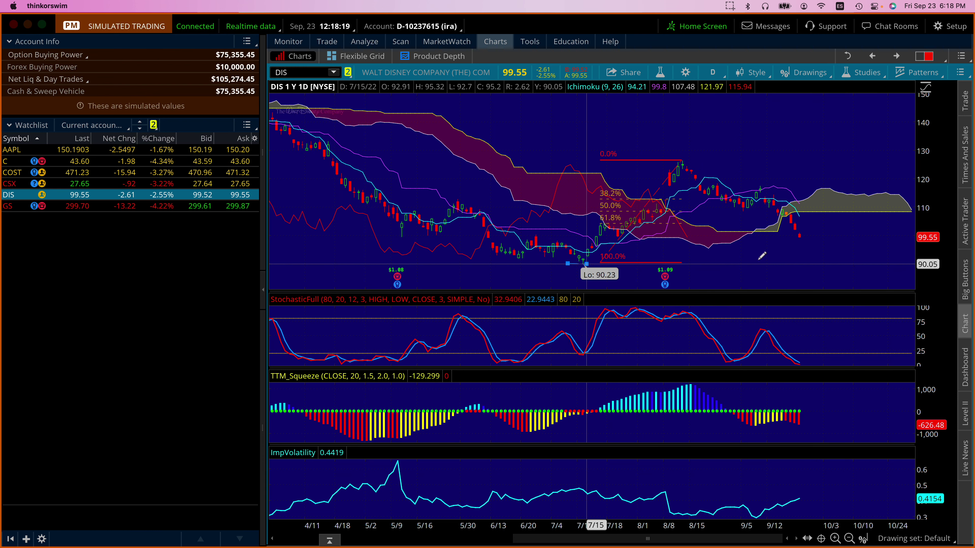
{"action": "left_click", "coordinate": [903, 266]}
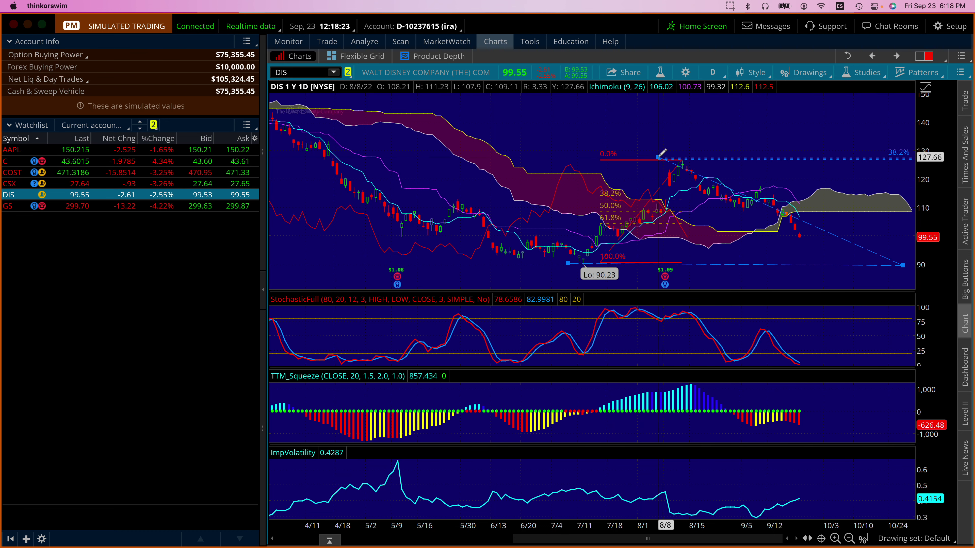
{"action": "right_click", "coordinate": [731, 114]}
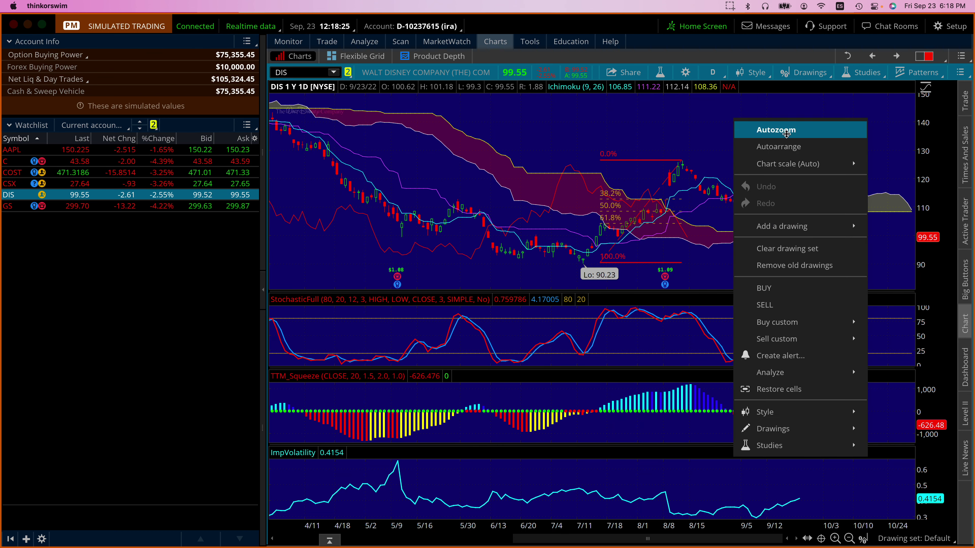
{"action": "mouse_move", "coordinate": [749, 441]}
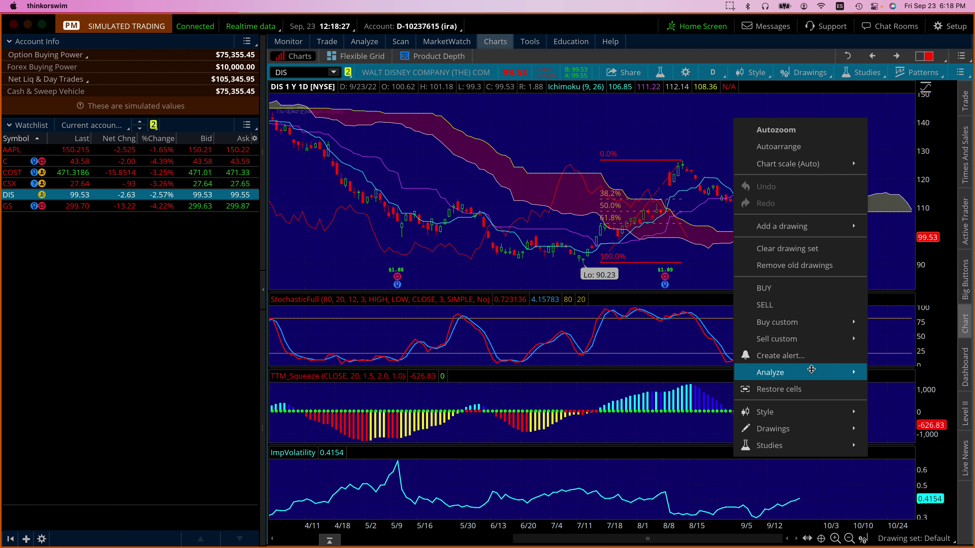
{"action": "left_click", "coordinate": [646, 57]}
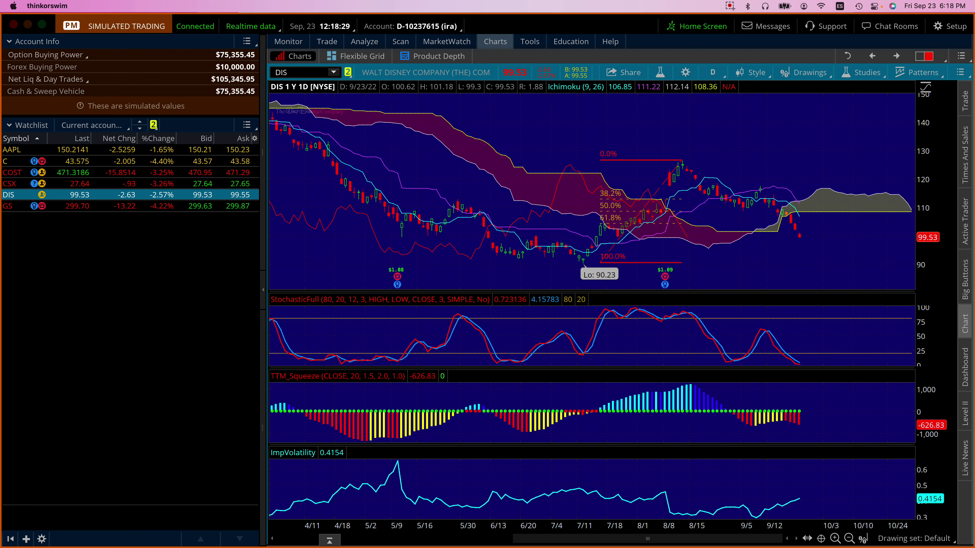
- Remove the old Fibonacci retracement drawing and select the Fibonacci retracement tool
{"action": "right_click", "coordinate": [634, 158]}
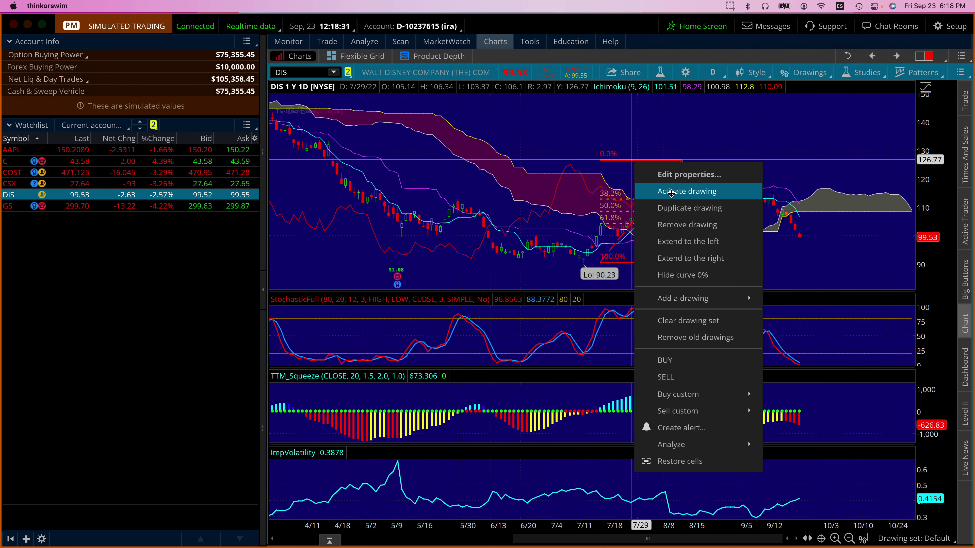
{"action": "left_click", "coordinate": [677, 222]}
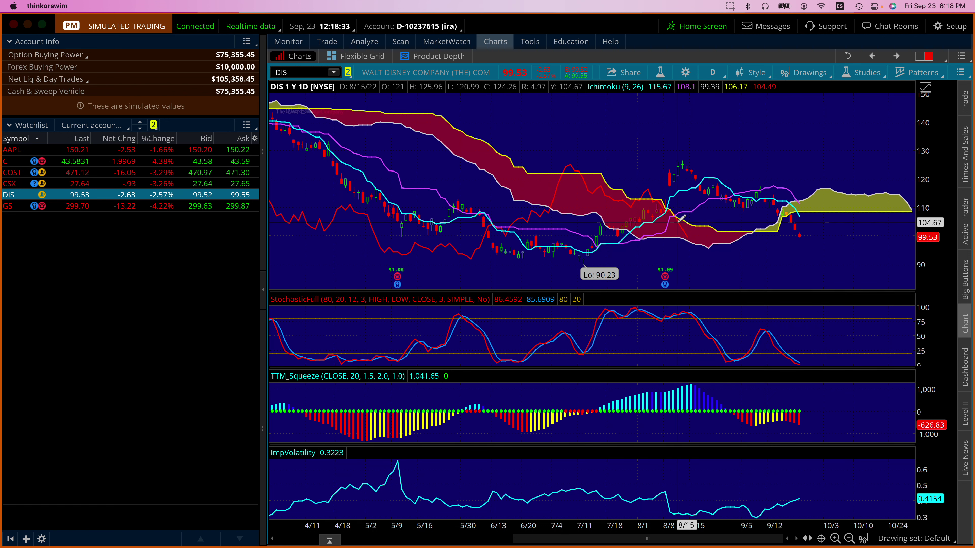
{"action": "left_click", "coordinate": [864, 539]}
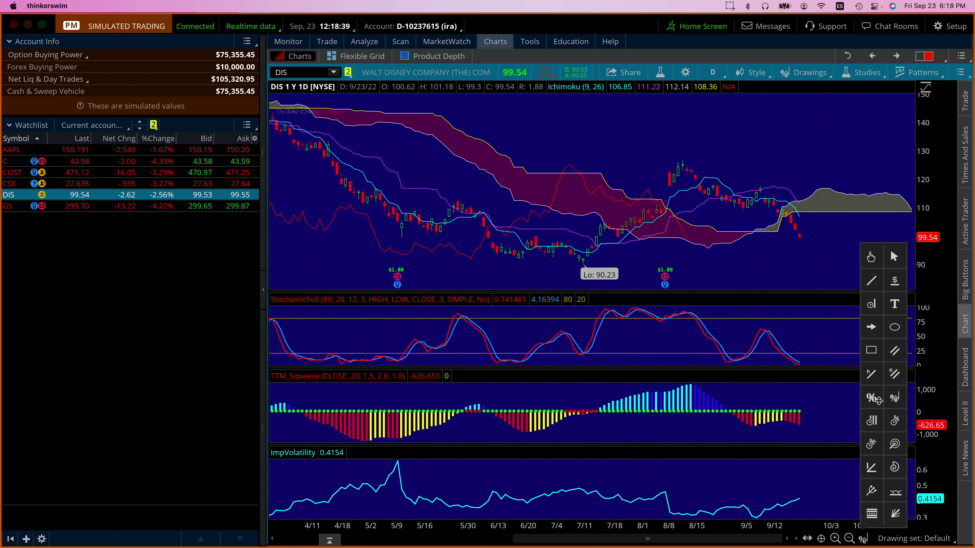
{"action": "left_click", "coordinate": [871, 399]}
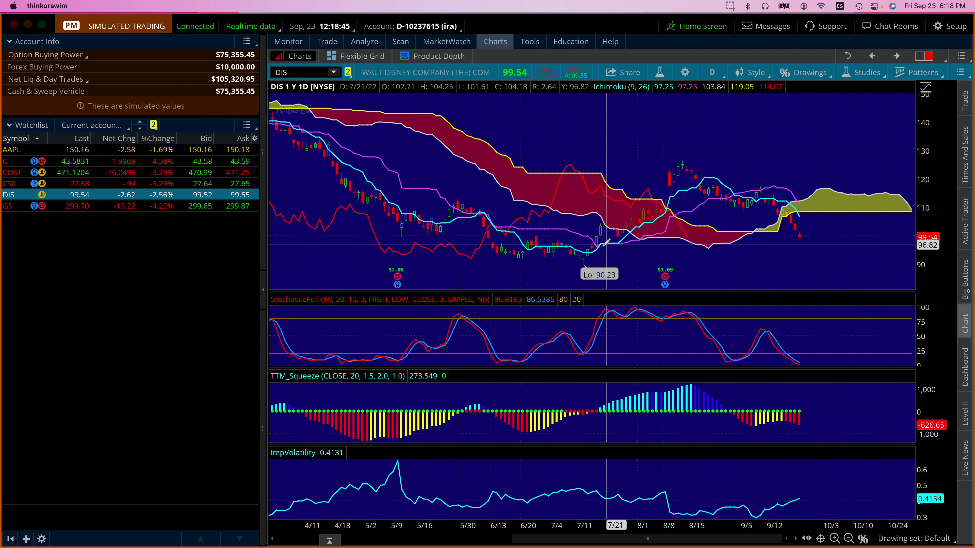
- Drag a Fibonacci retracement from the 90.23 July low up to the August high near 126.23
{"action": "left_click_drag", "start_coordinate": [606, 242], "coordinate": [905, 157]}
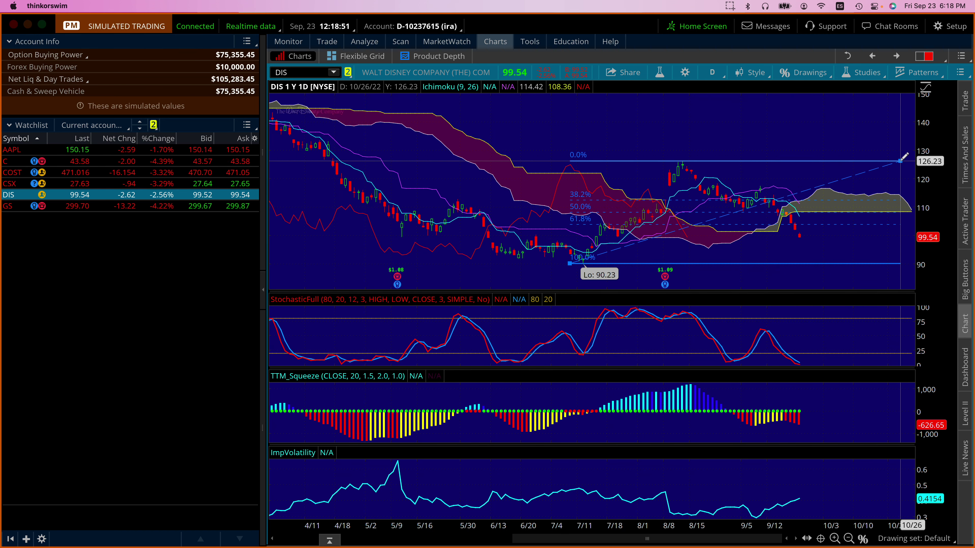
{"action": "left_click_drag", "start_coordinate": [904, 157], "coordinate": [904, 156]}
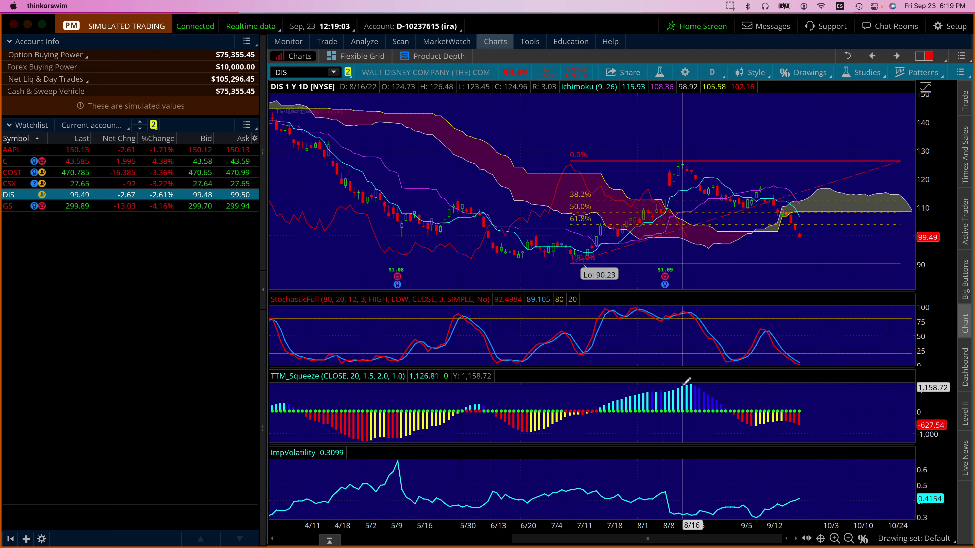
- Draw a Fibonacci channel from the August high sloping down toward late October and set its width
{"action": "left_click", "coordinate": [864, 539]}
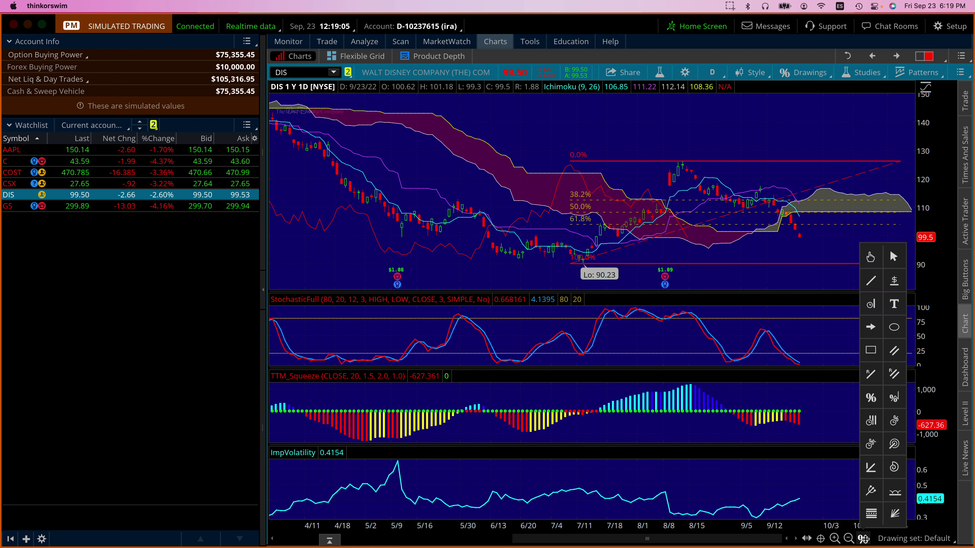
{"action": "left_click", "coordinate": [895, 365]}
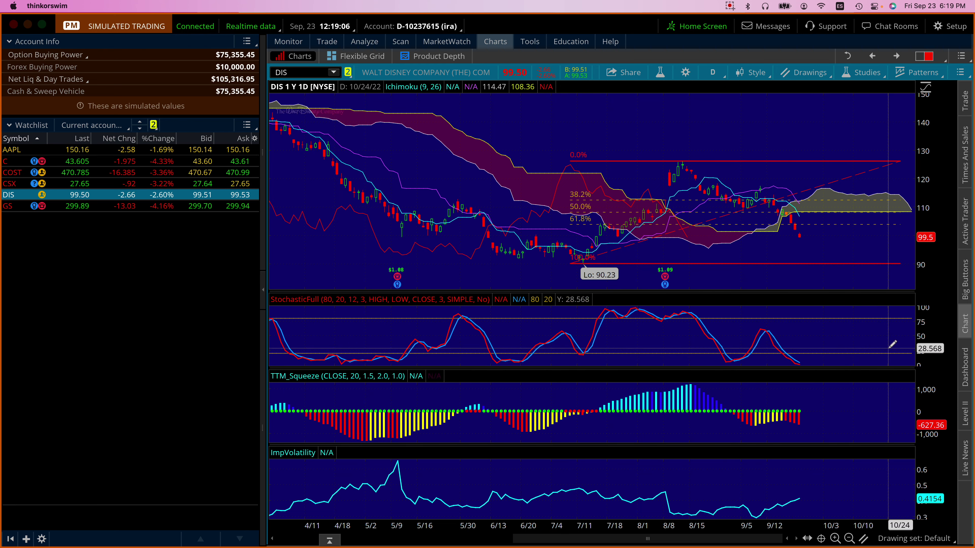
{"action": "left_click", "coordinate": [683, 162]}
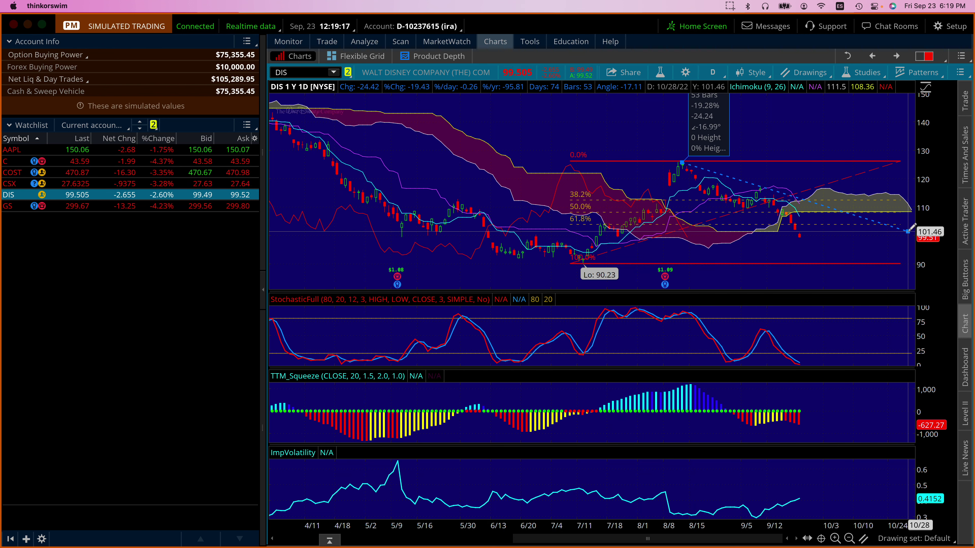
{"action": "left_click", "coordinate": [909, 230]}
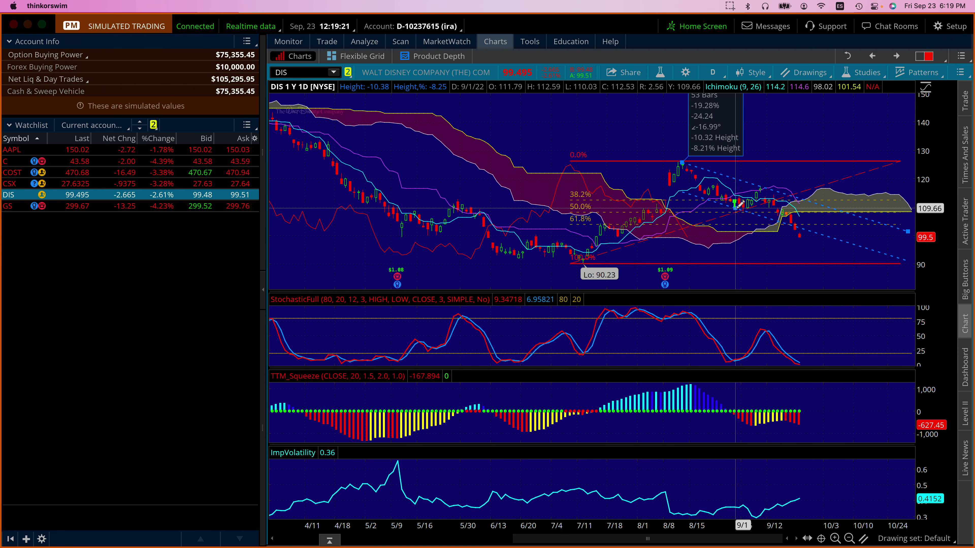
{"action": "left_click", "coordinate": [744, 209]}
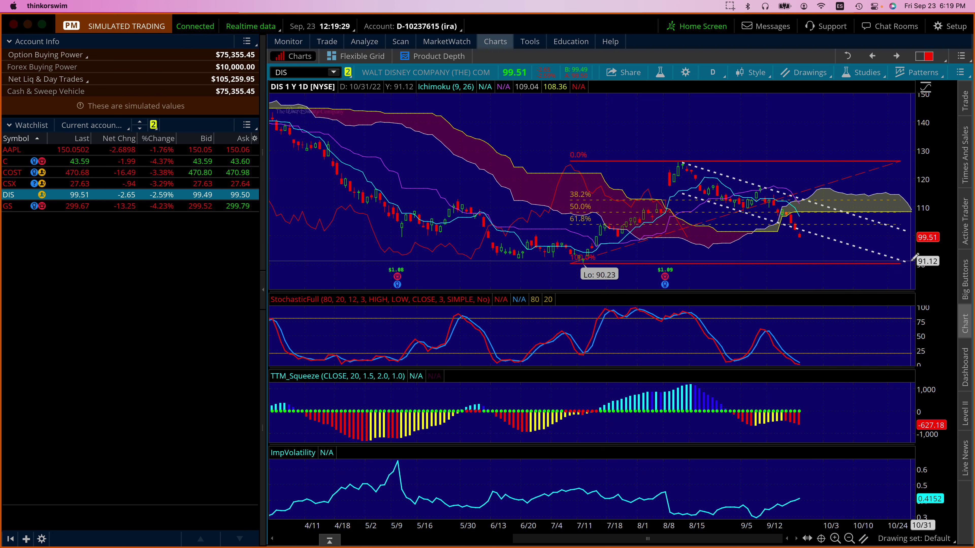
{"action": "left_click", "coordinate": [356, 42]}
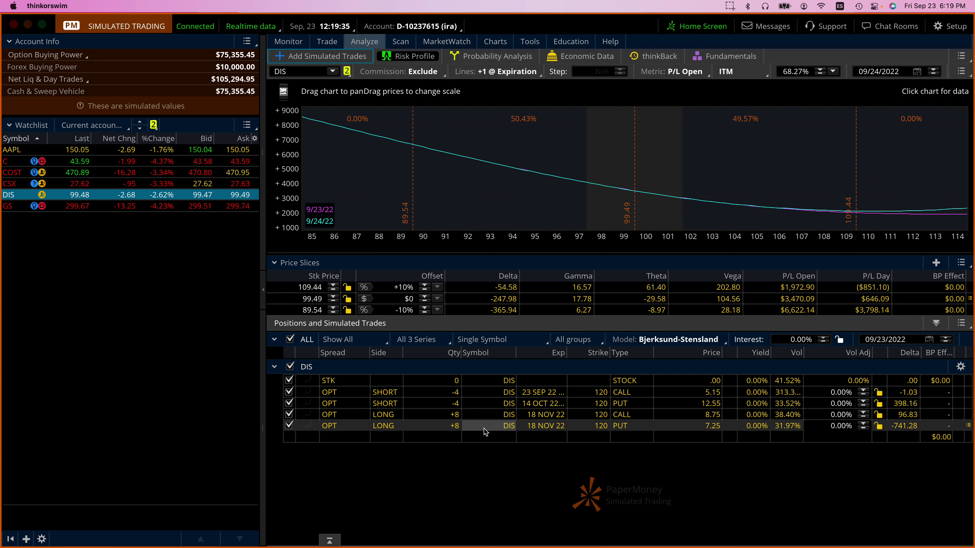
- Simulate closing the long DIS Nov 120 puts with the sale quantity set to 2
{"action": "right_click", "coordinate": [491, 427]}
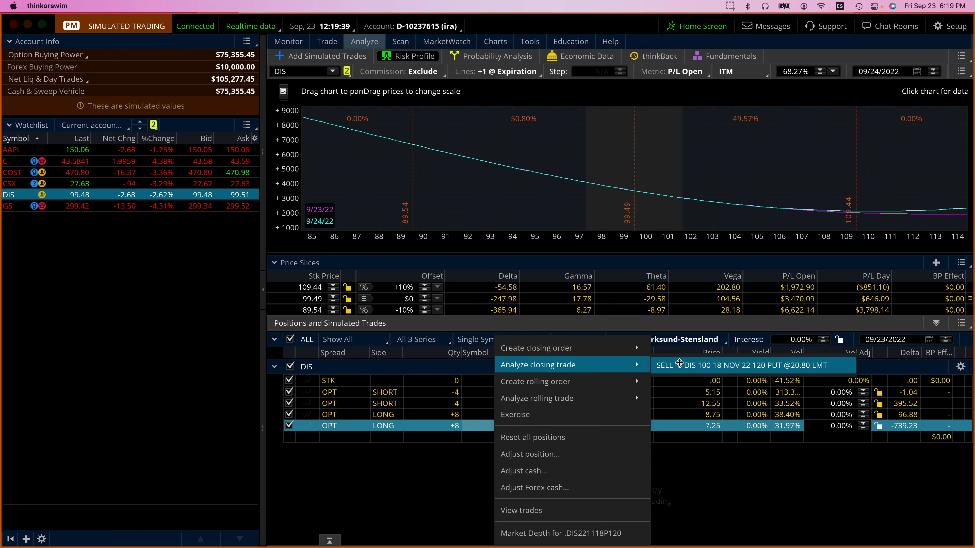
{"action": "left_click", "coordinate": [655, 368]}
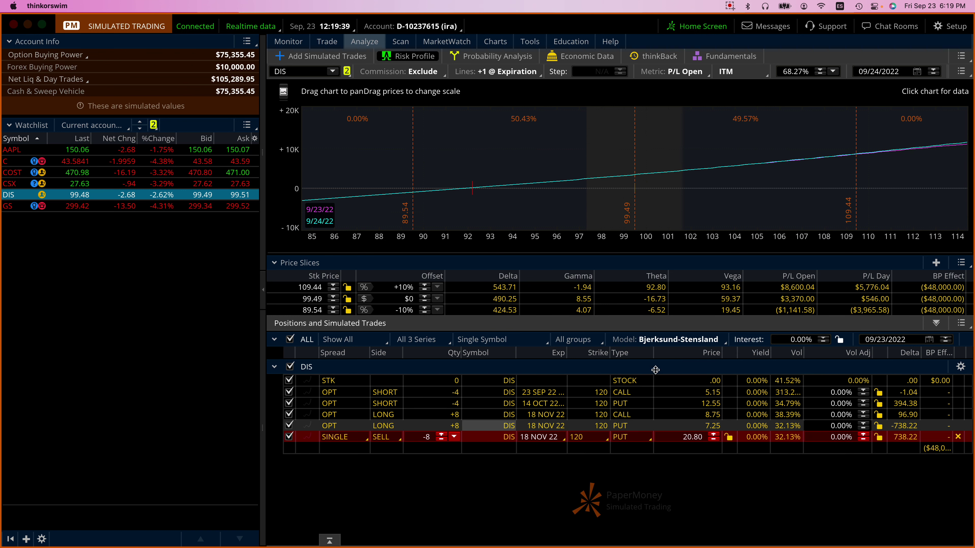
{"action": "left_click", "coordinate": [442, 438]}
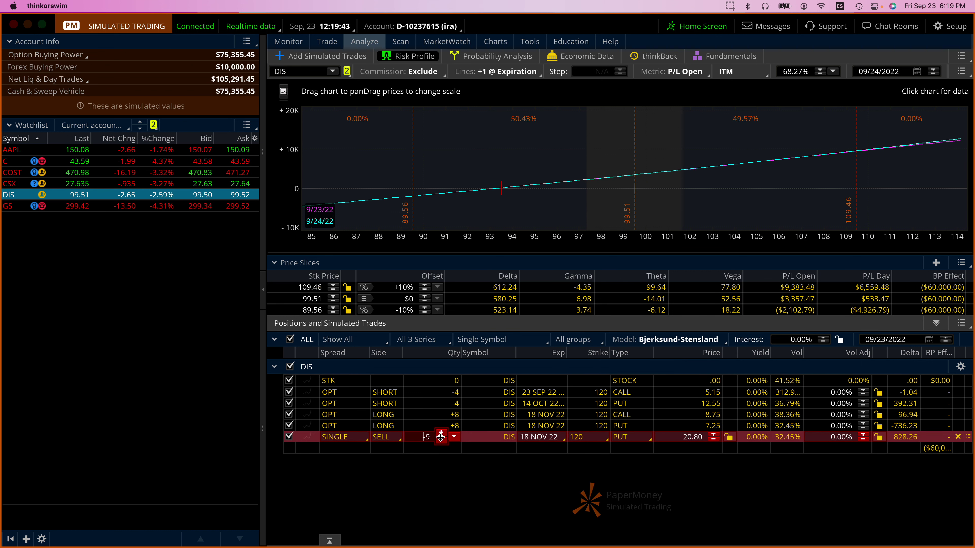
{"action": "left_click", "coordinate": [442, 439]}
{"action": "left_click", "coordinate": [441, 438]}
{"action": "left_click", "coordinate": [441, 439]}
{"action": "left_click", "coordinate": [441, 438]}
{"action": "left_click", "coordinate": [441, 438]}
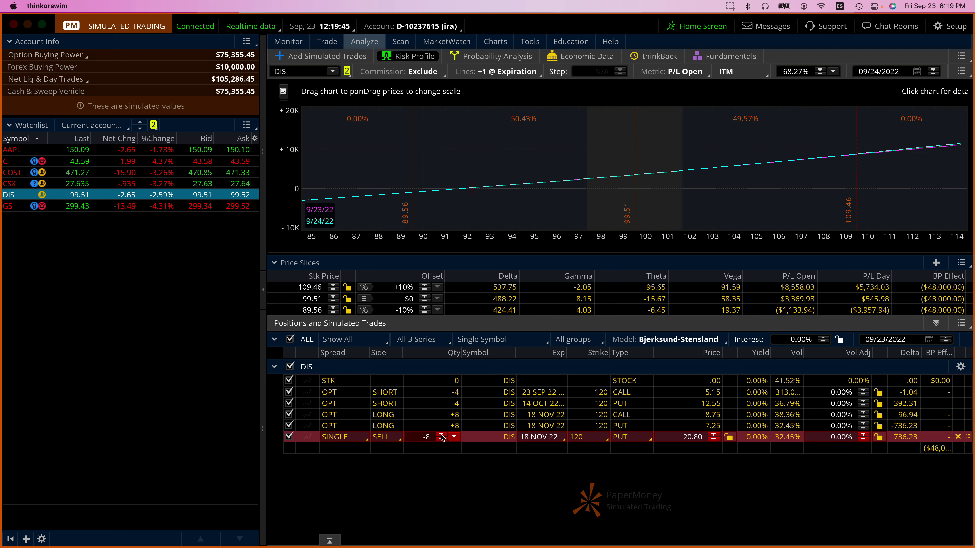
{"action": "left_click", "coordinate": [441, 438]}
{"action": "left_click", "coordinate": [442, 438]}
{"action": "left_click", "coordinate": [441, 439]}
{"action": "left_click", "coordinate": [441, 438]}
{"action": "left_click", "coordinate": [441, 438]}
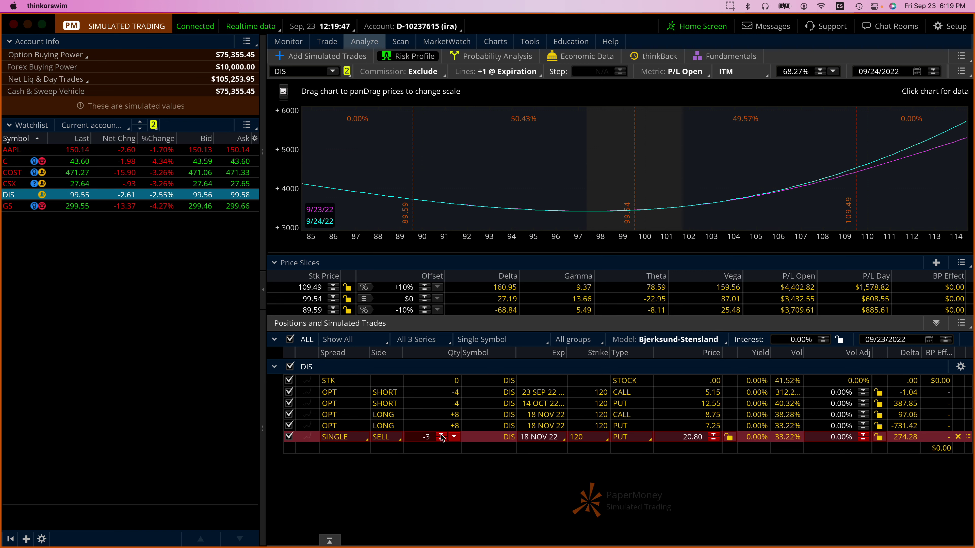
{"action": "left_click", "coordinate": [441, 438]}
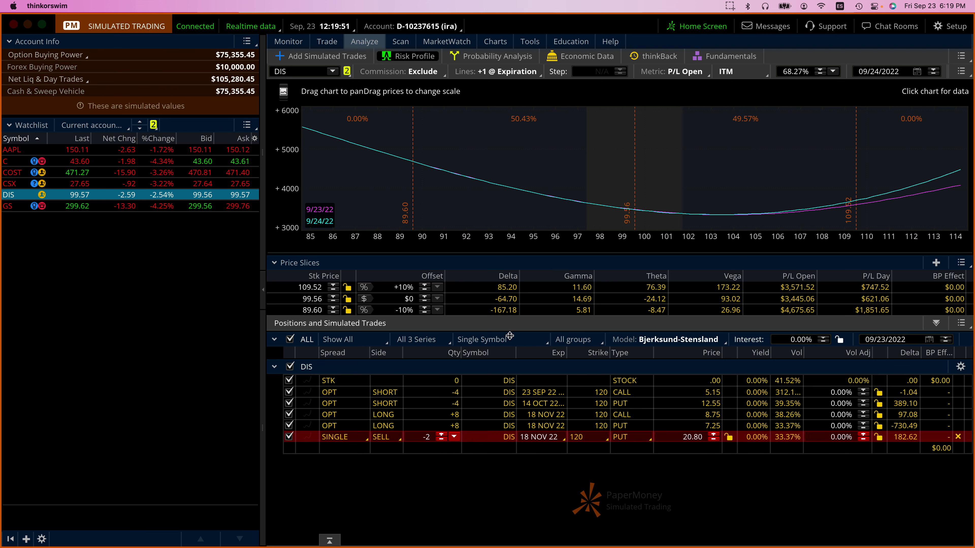
- Lock the simulated put sale's price at 20.80, keeping the quantity at 2 contracts
{"action": "left_click", "coordinate": [289, 437]}
{"action": "left_click", "coordinate": [289, 436]}
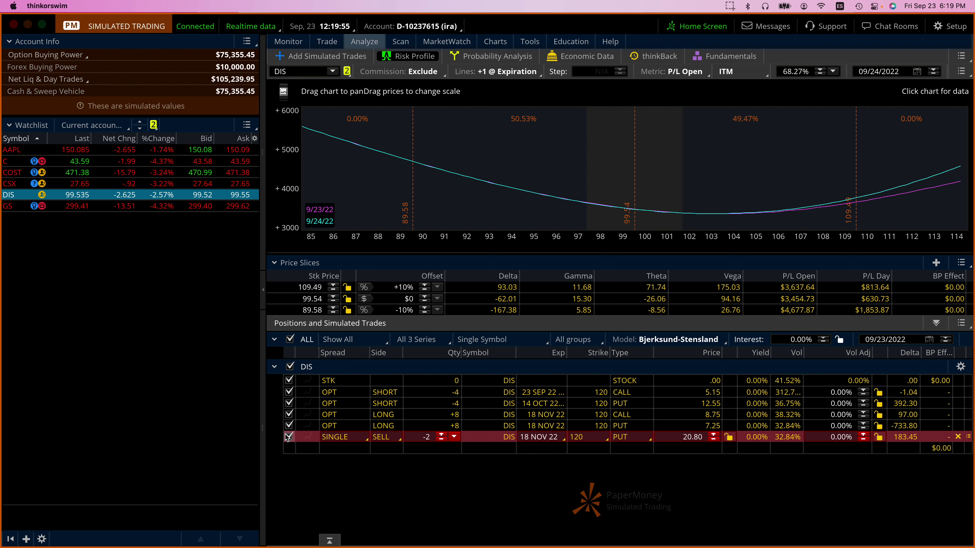
{"action": "left_click", "coordinate": [730, 440]}
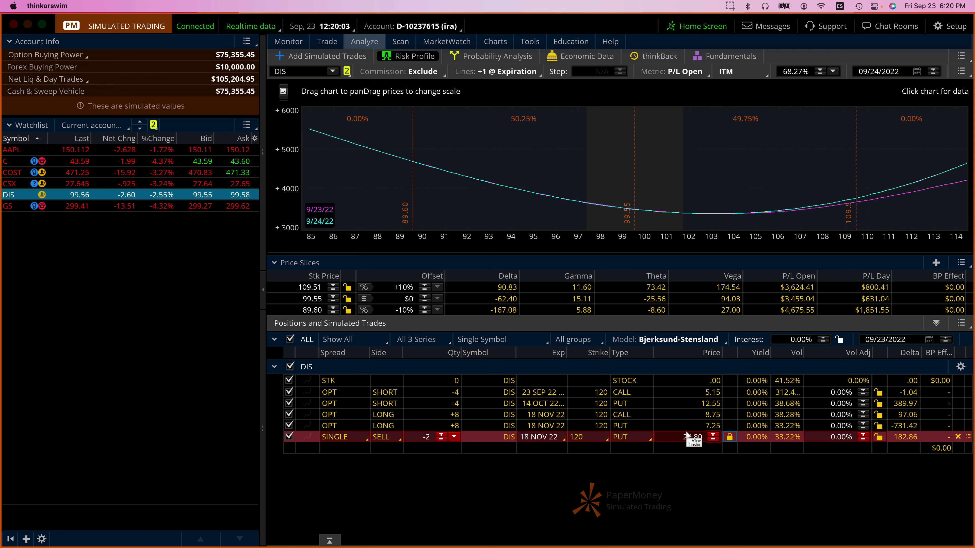
{"action": "left_click", "coordinate": [443, 438]}
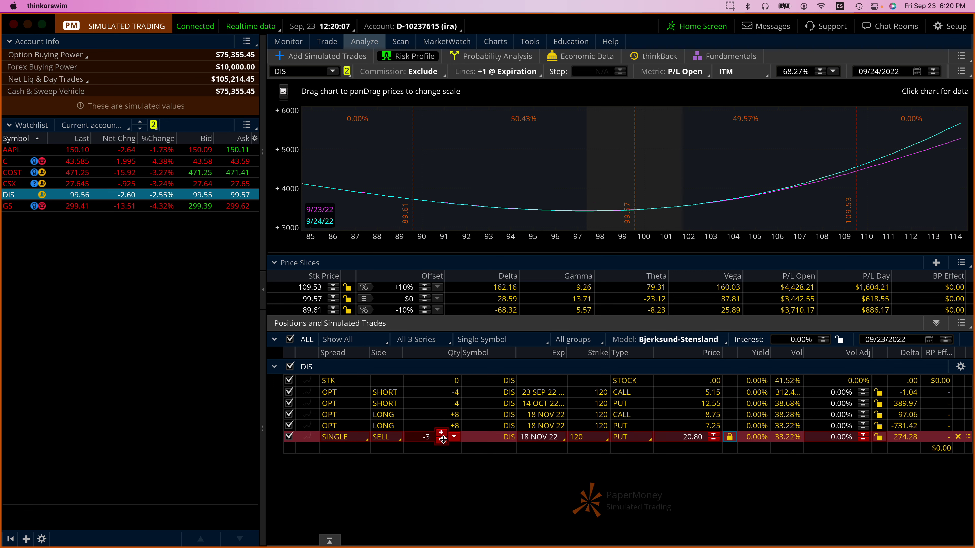
{"action": "left_click", "coordinate": [442, 434]}
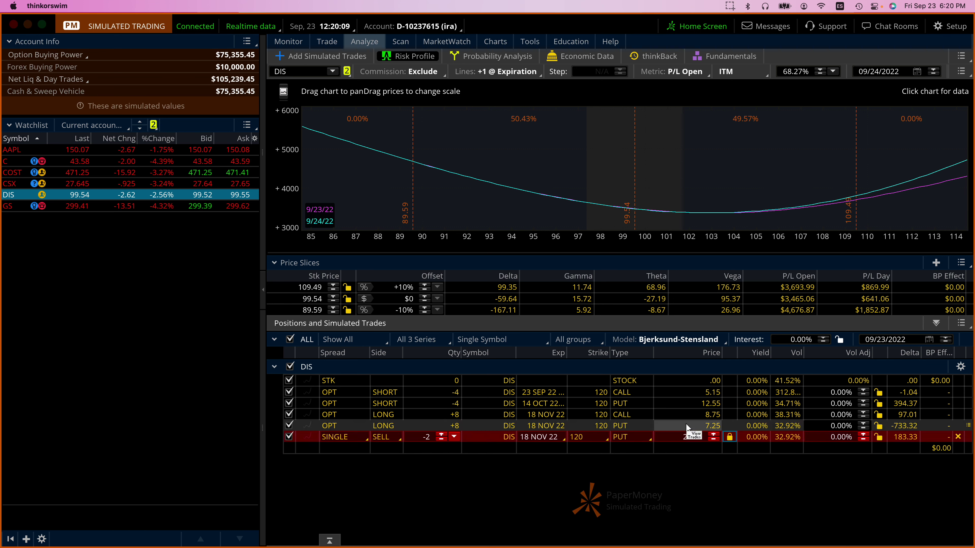
- Confirm and send the order selling 2 DIS Nov 120 puts at 20.80
{"action": "right_click", "coordinate": [668, 439]}
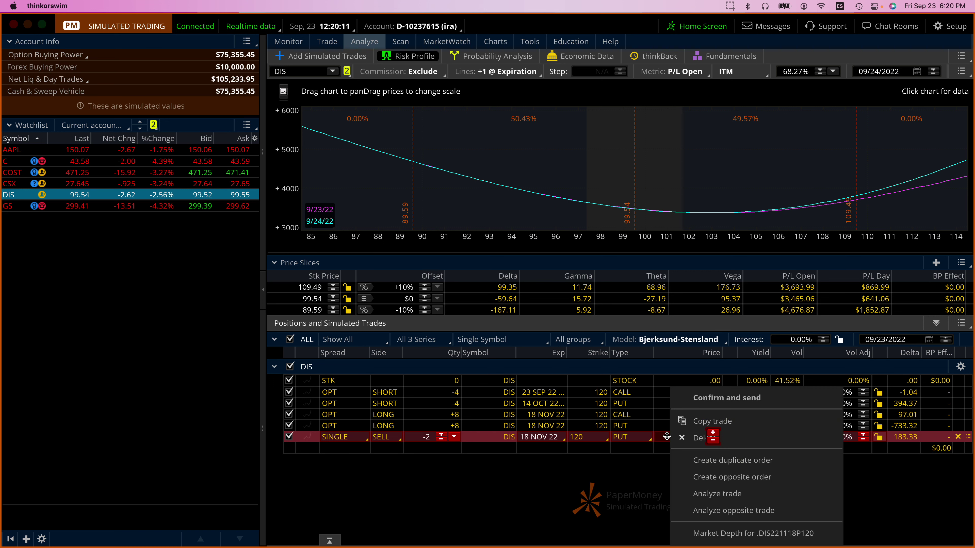
{"action": "left_click", "coordinate": [755, 397]}
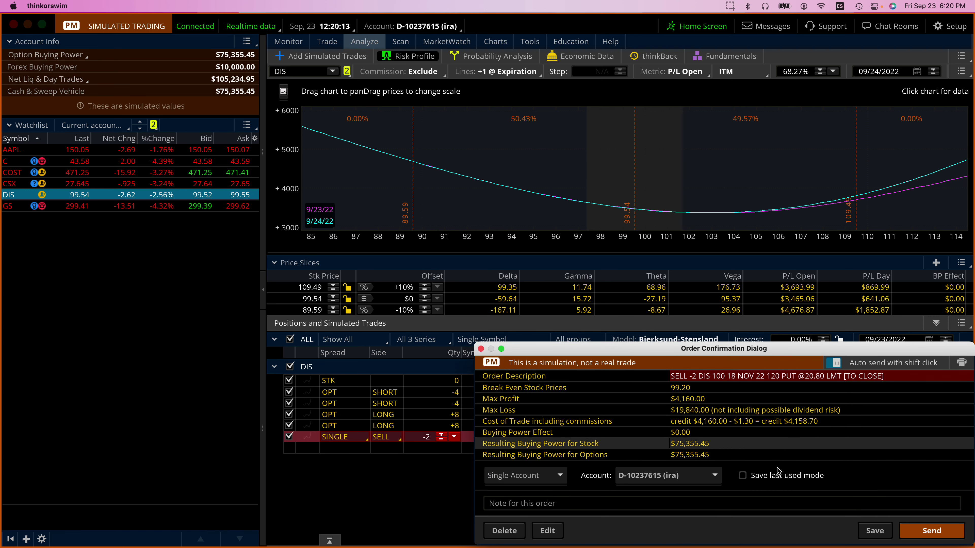
{"action": "left_click", "coordinate": [912, 533]}
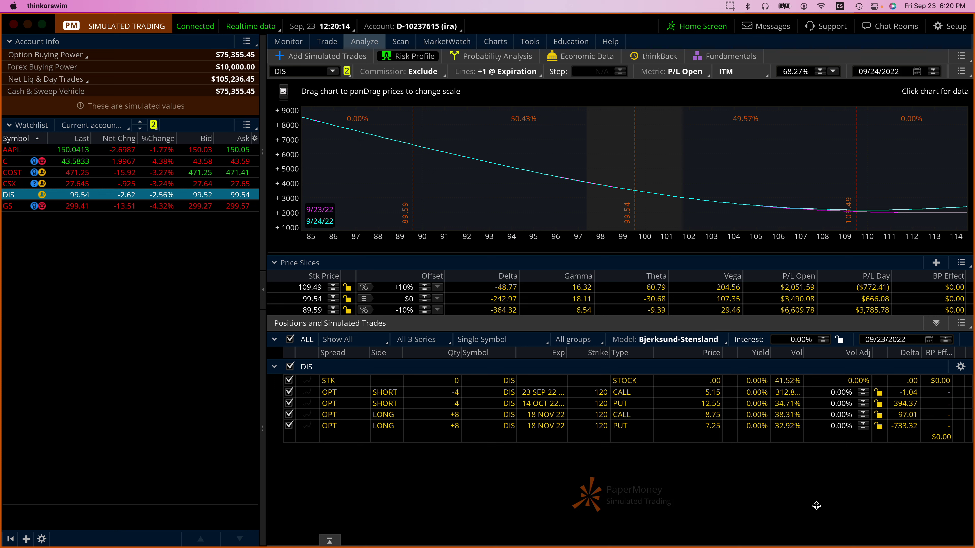
{"action": "left_click", "coordinate": [534, 396]}
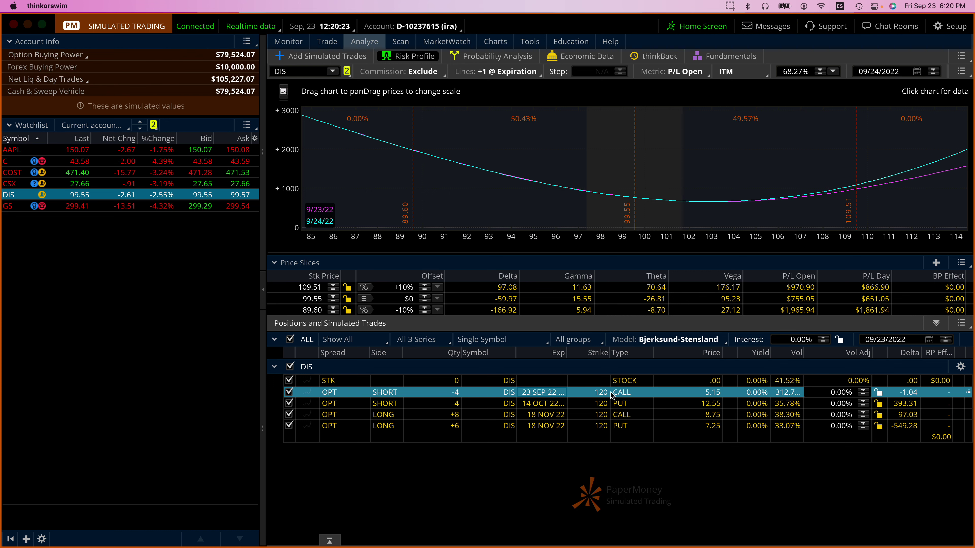
{"action": "left_click", "coordinate": [557, 402]}
{"action": "right_click", "coordinate": [555, 401]}
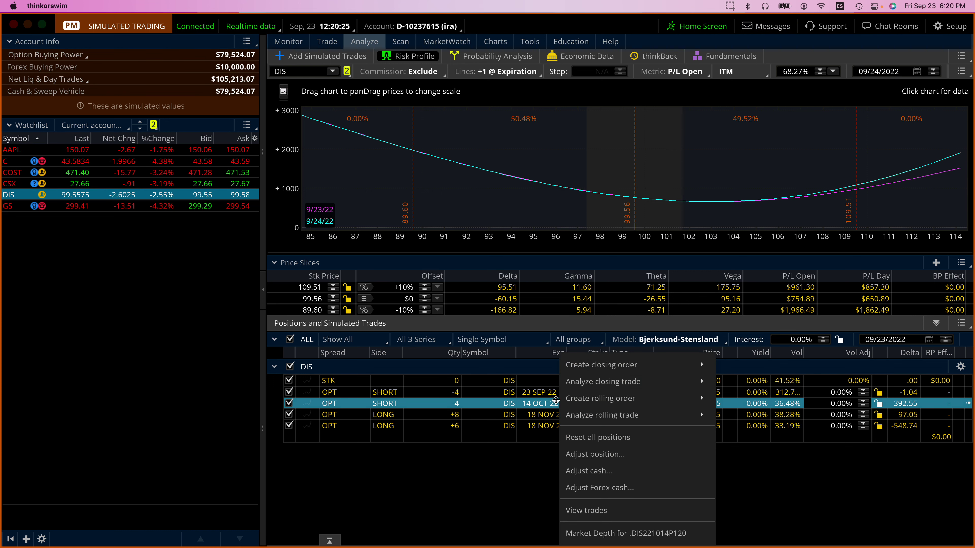
{"action": "mouse_move", "coordinate": [616, 382]}
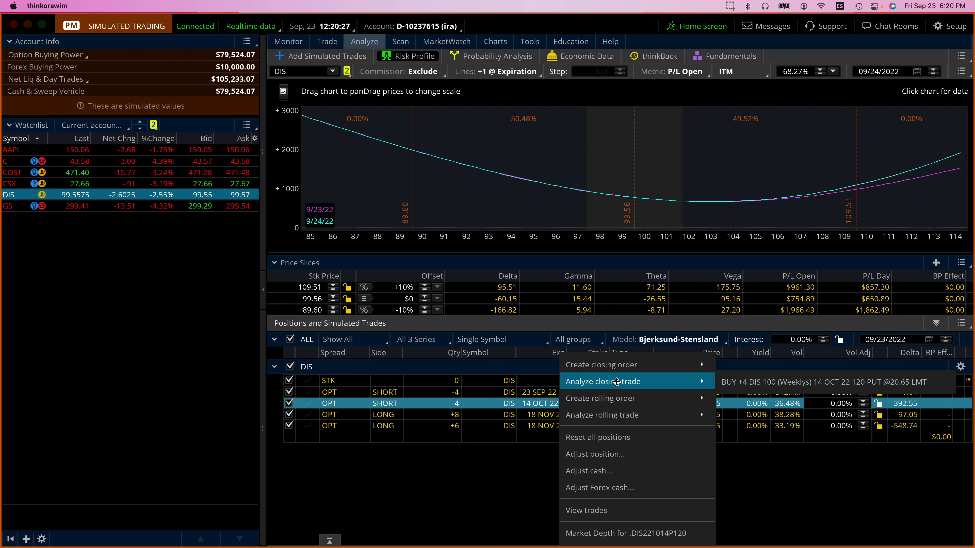
{"action": "left_click", "coordinate": [739, 381]}
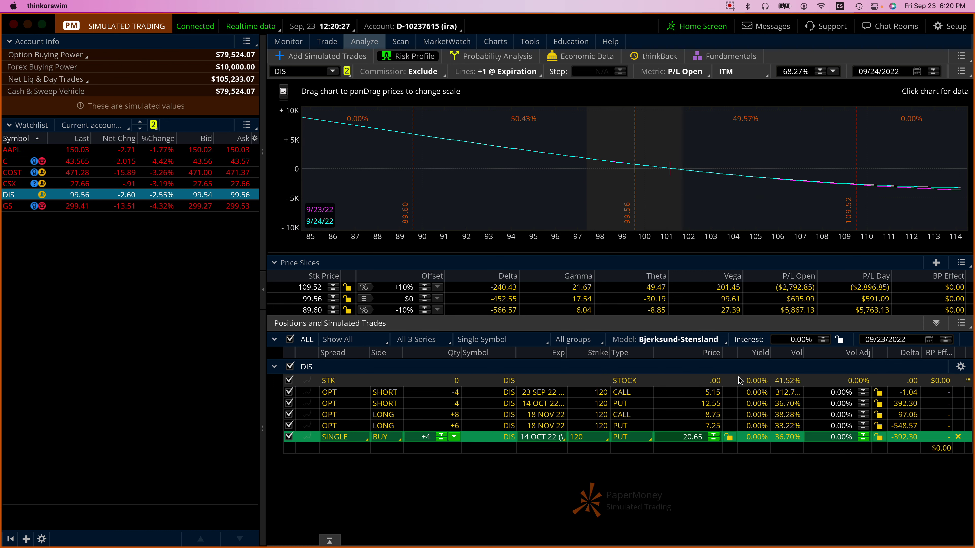
{"action": "left_click", "coordinate": [442, 439]}
{"action": "left_click", "coordinate": [442, 439]}
{"action": "left_click", "coordinate": [445, 440]}
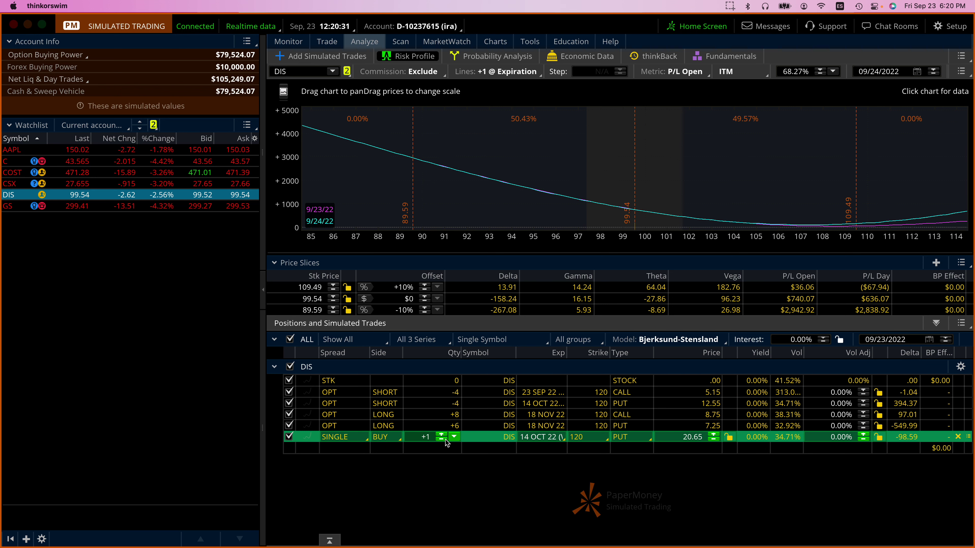
{"action": "left_click", "coordinate": [445, 440]}
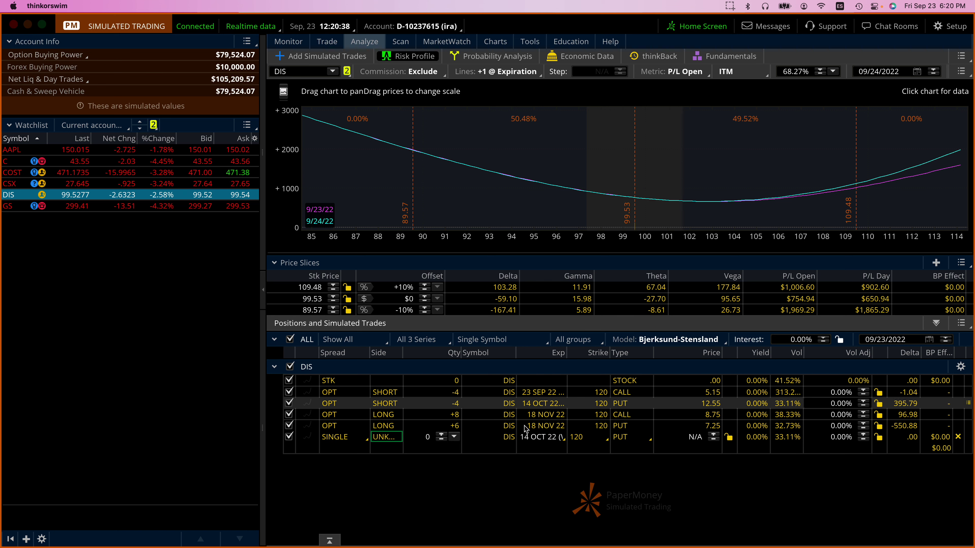
{"action": "left_click", "coordinate": [441, 440]}
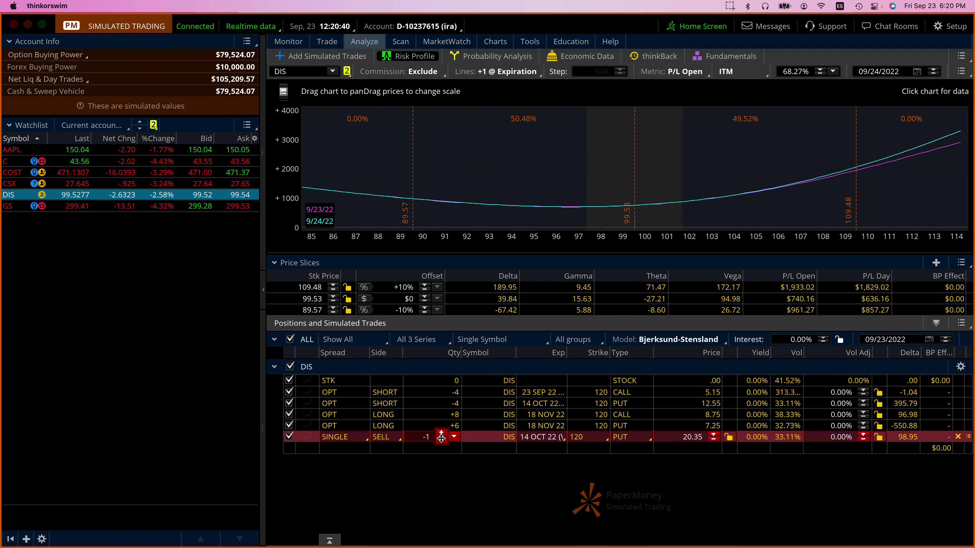
{"action": "left_click", "coordinate": [438, 441]}
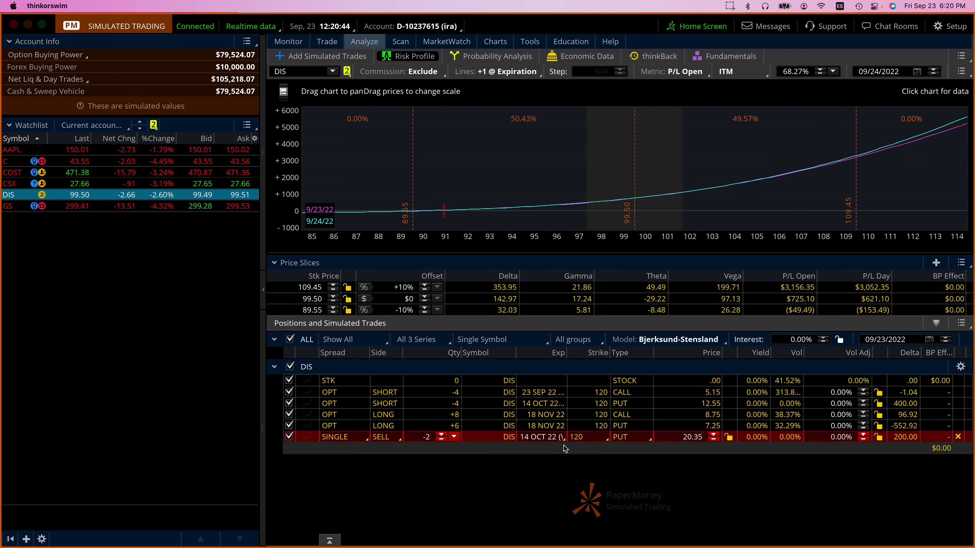
{"action": "left_click", "coordinate": [632, 437]}
{"action": "left_click", "coordinate": [638, 457]}
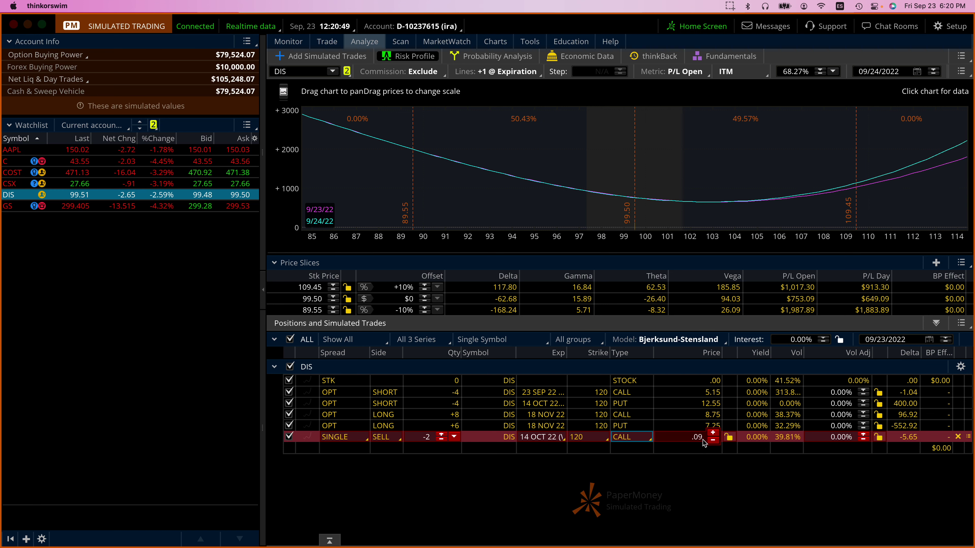
{"action": "left_click", "coordinate": [957, 437]}
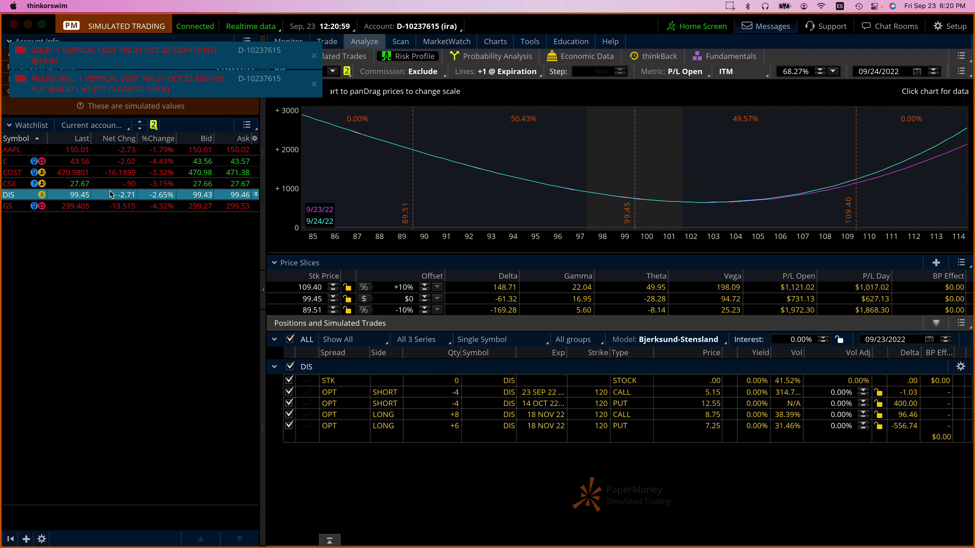
{"action": "left_click", "coordinate": [104, 173]}
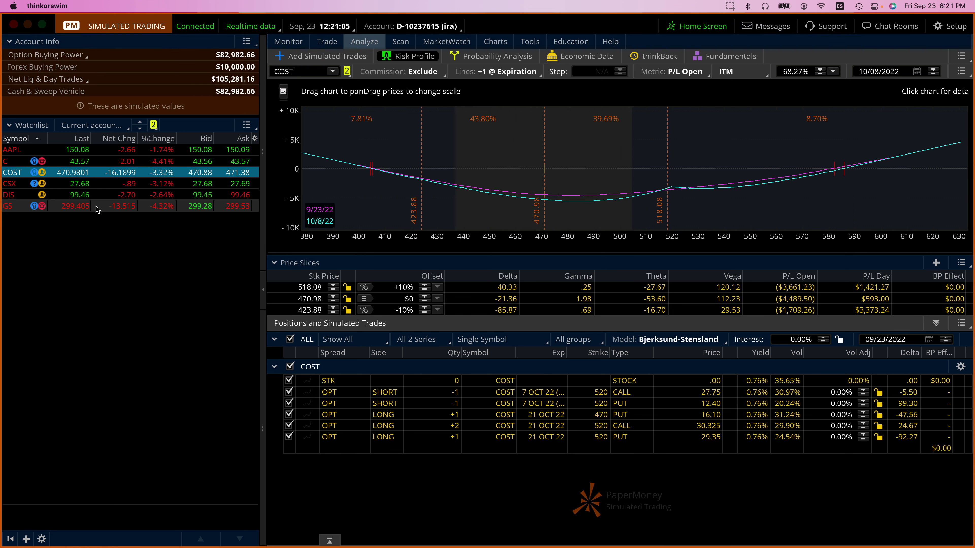
- Switch the analysis to DIS and then to GS to show its 325 straddle risk profile
{"action": "left_click", "coordinate": [97, 196]}
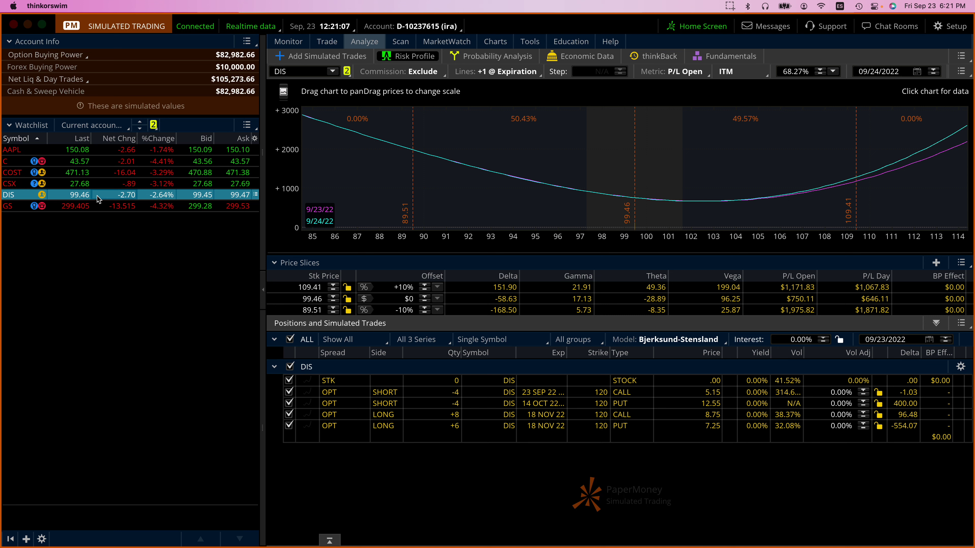
{"action": "left_click", "coordinate": [95, 208]}
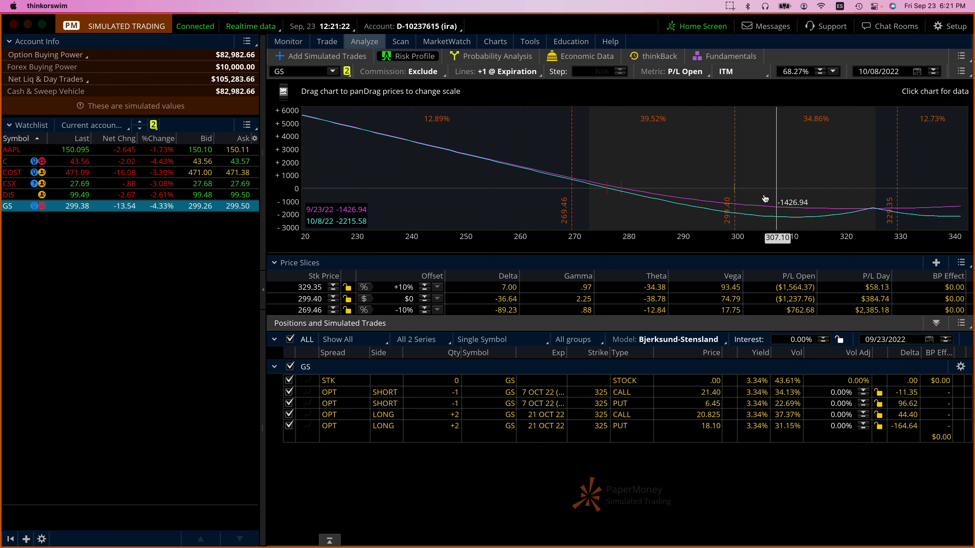
- Add a simulated roll of the GS 325 put with the bought leg expiring 21 OCT 22
{"action": "right_click", "coordinate": [490, 425]}
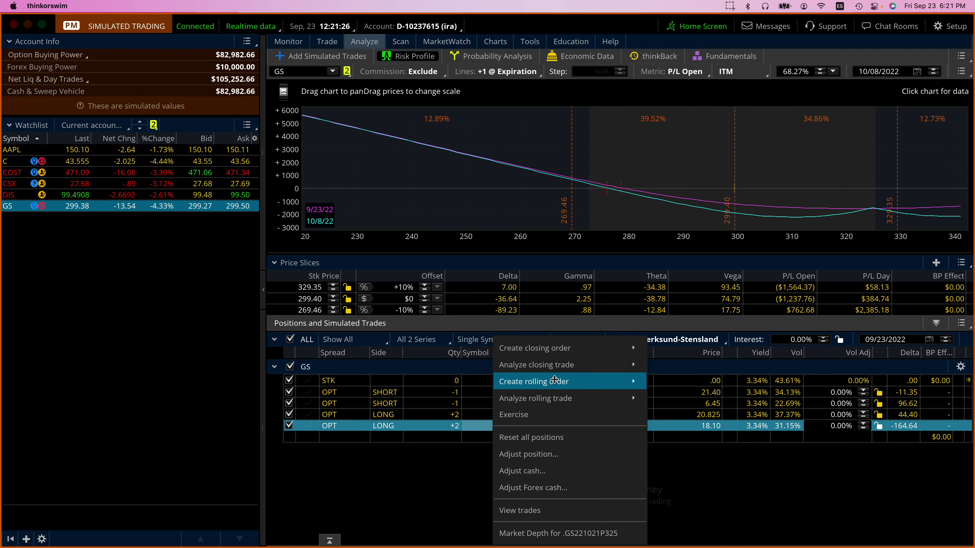
{"action": "mouse_move", "coordinate": [567, 395]}
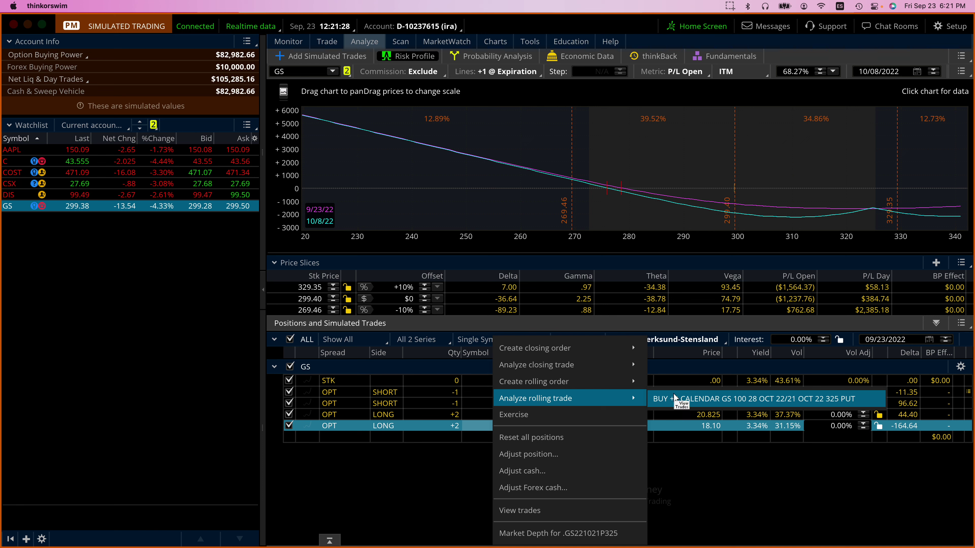
{"action": "left_click", "coordinate": [674, 399]}
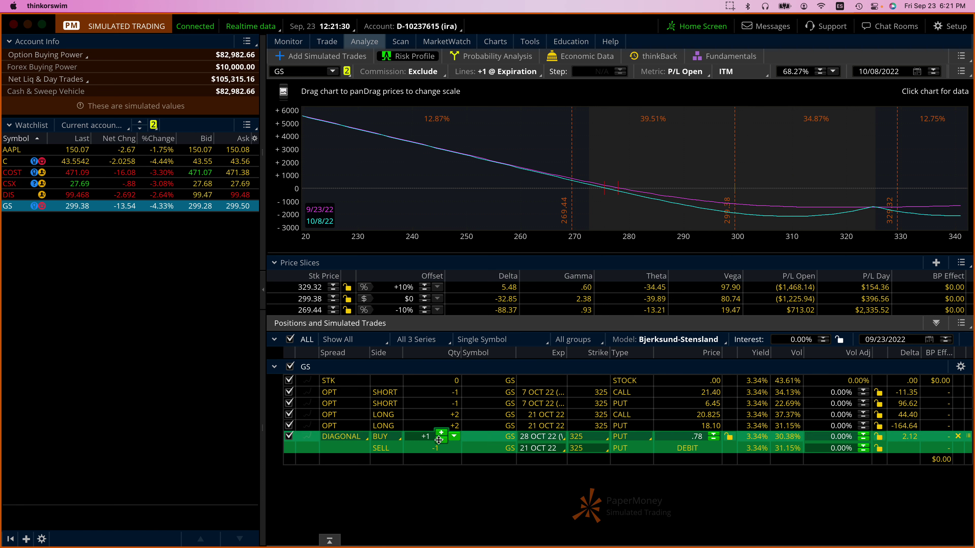
{"action": "left_click", "coordinate": [542, 437]}
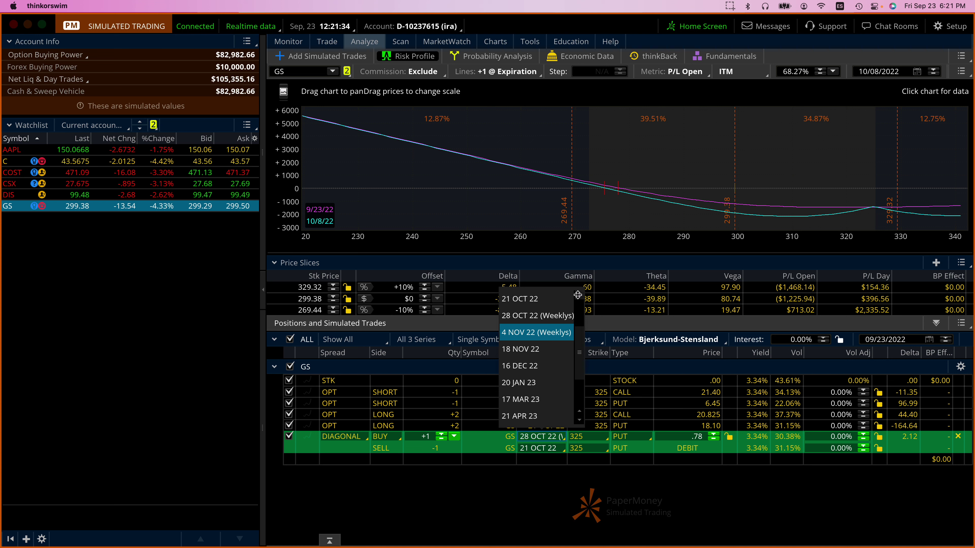
{"action": "scroll", "coordinate": [556, 299], "scroll_direction": "up", "scroll_amount": 1}
{"action": "left_click", "coordinate": [539, 300]}
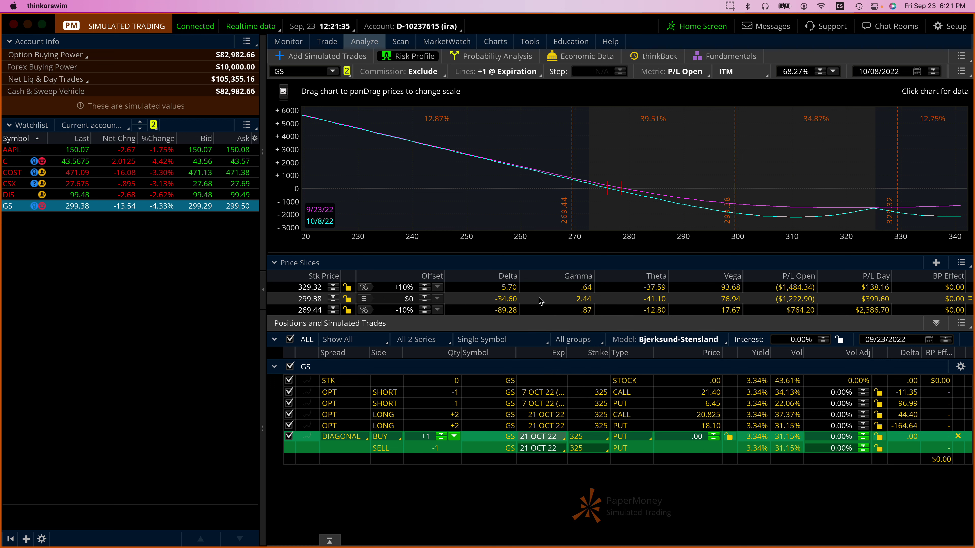
- Set the bought leg's strike to 300 and bring up the GS price chart
{"action": "left_click", "coordinate": [589, 439]}
{"action": "scroll", "coordinate": [609, 345], "scroll_direction": "up", "scroll_amount": 3}
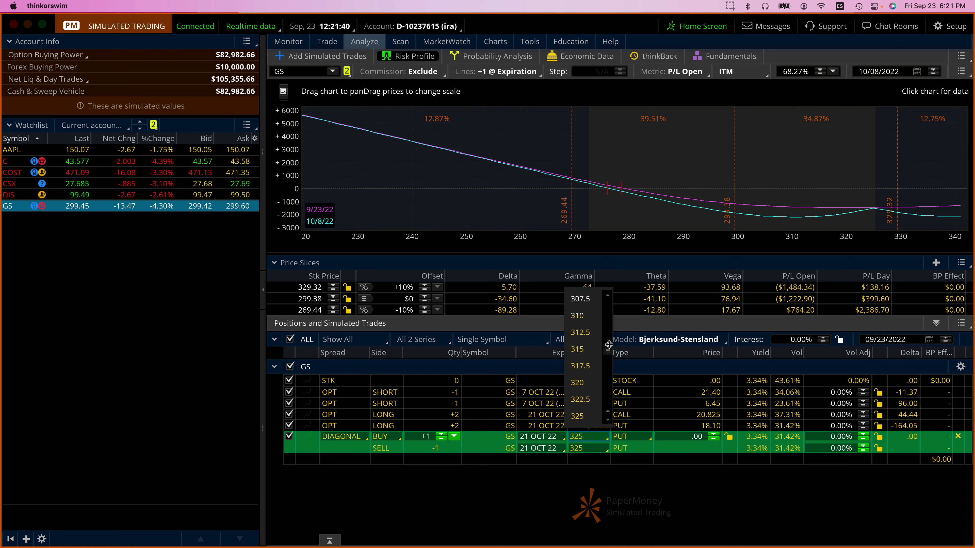
{"action": "scroll", "coordinate": [608, 334], "scroll_direction": "up", "scroll_amount": 3}
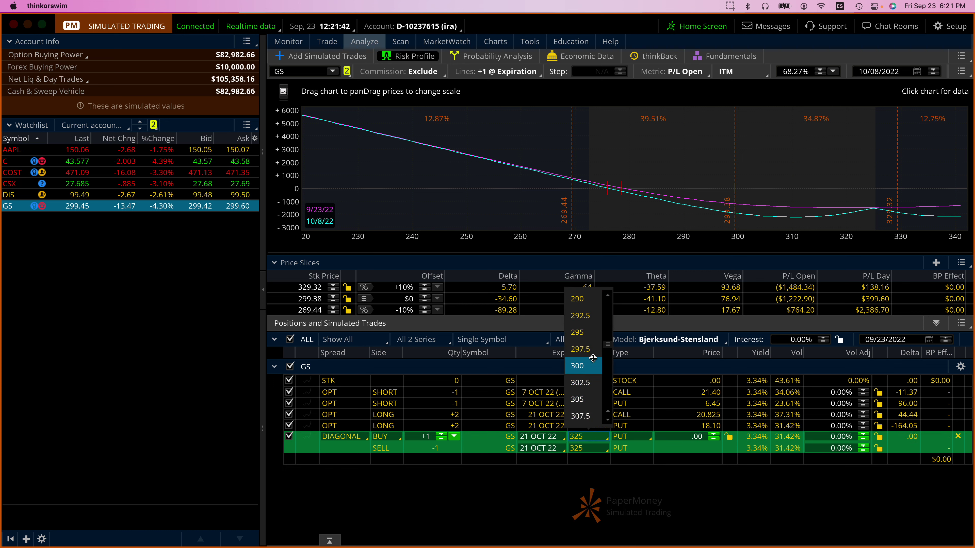
{"action": "left_click", "coordinate": [582, 366]}
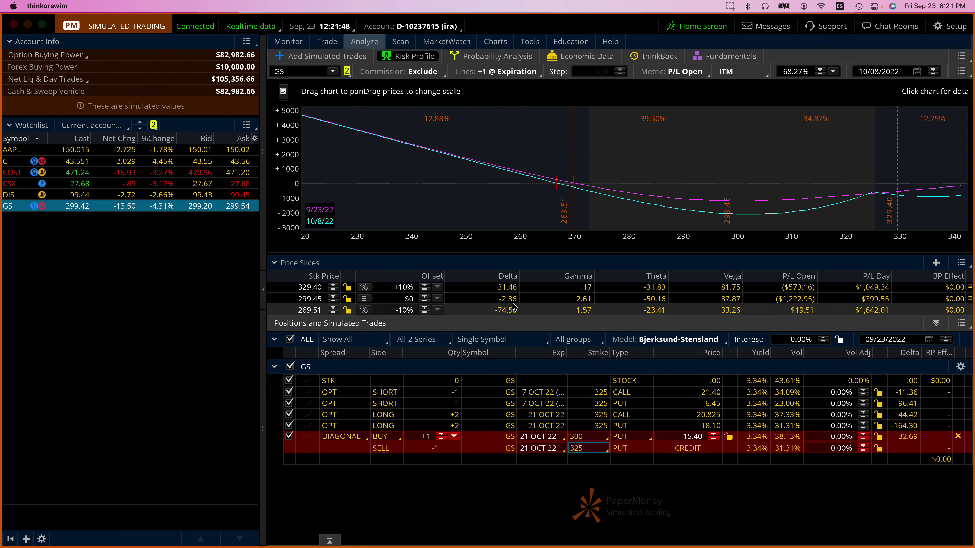
{"action": "left_click", "coordinate": [495, 40]}
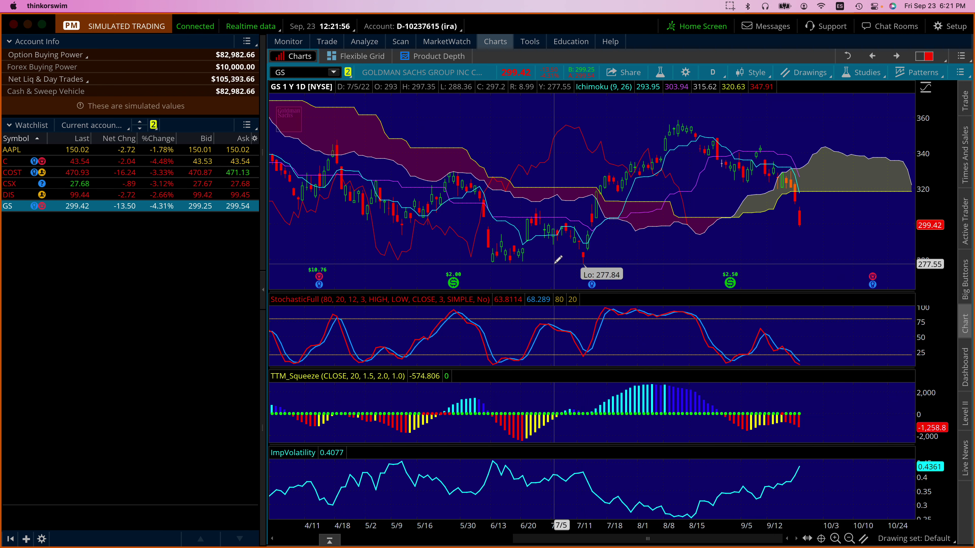
- Draw a Fibonacci retracement from the 277.84 low to 358.32, then go back to Analyze
{"action": "left_click", "coordinate": [861, 540]}
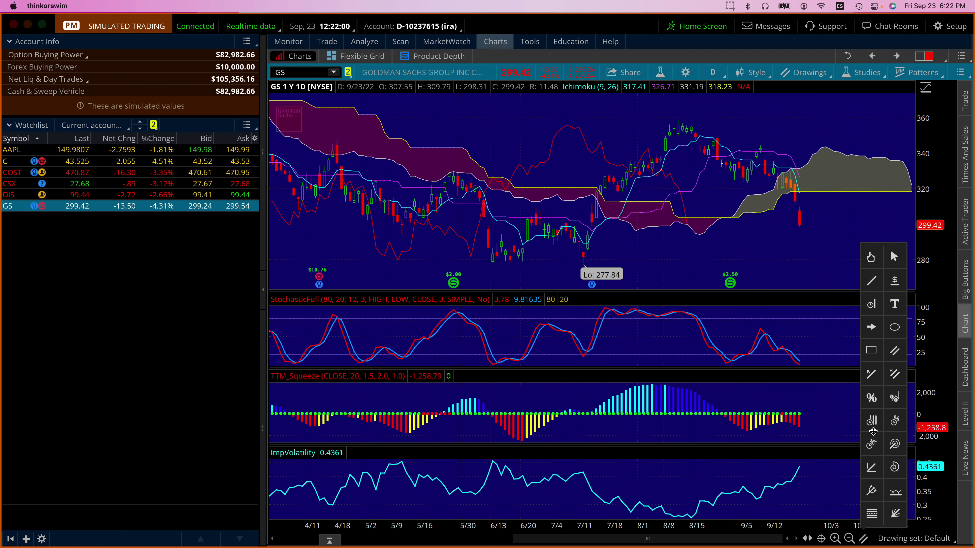
{"action": "left_click", "coordinate": [872, 399]}
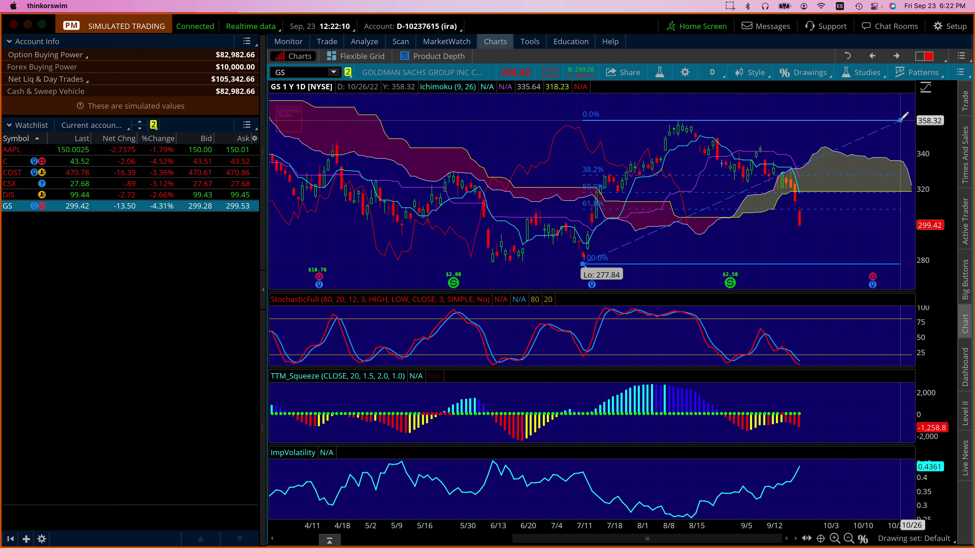
{"action": "left_click", "coordinate": [901, 120]}
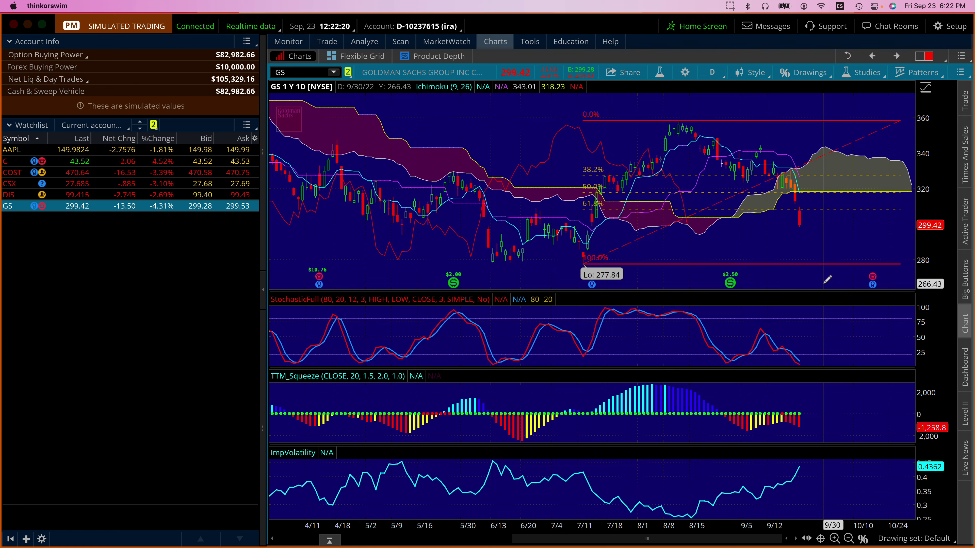
{"action": "left_click", "coordinate": [362, 41]}
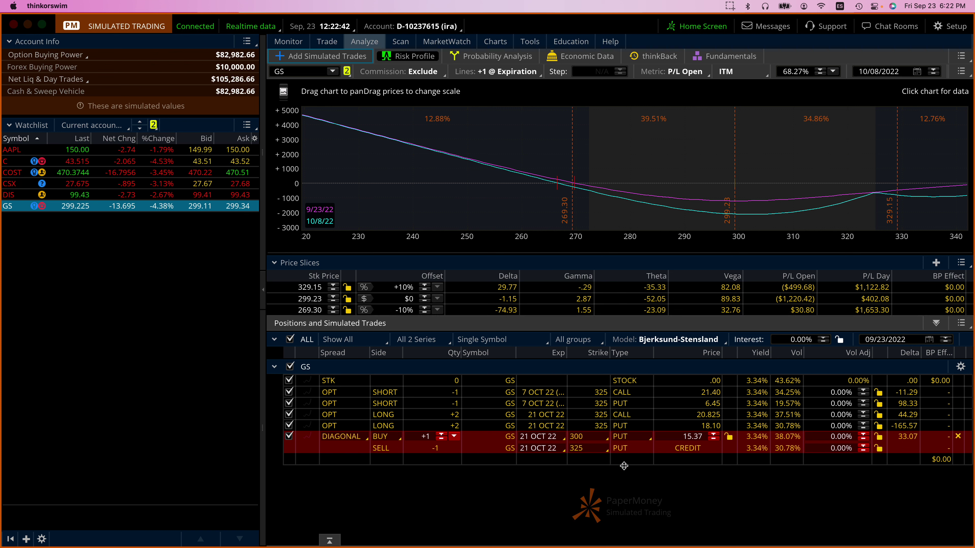
- Lock the GS 300/325 put spread at a 15.37 credit and send the order
{"action": "left_click", "coordinate": [730, 439]}
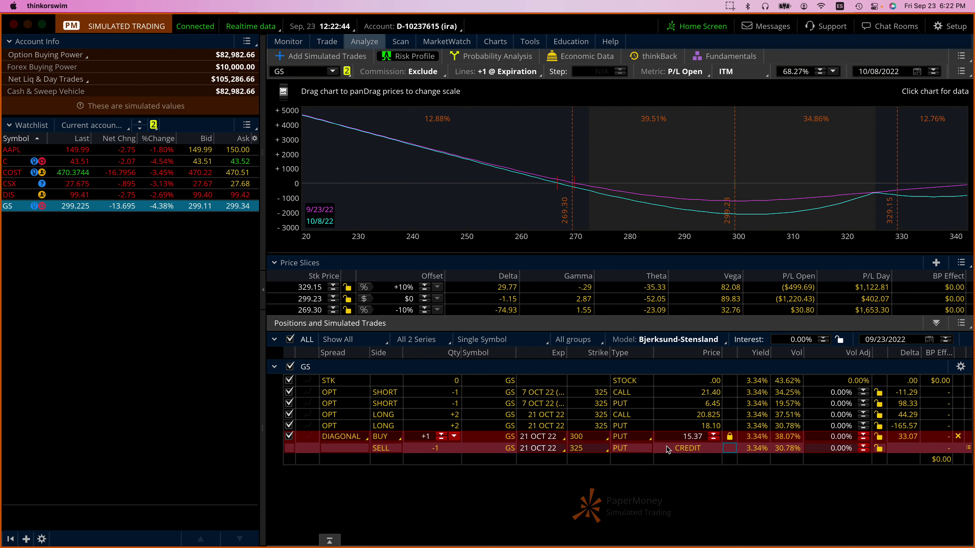
{"action": "right_click", "coordinate": [687, 450]}
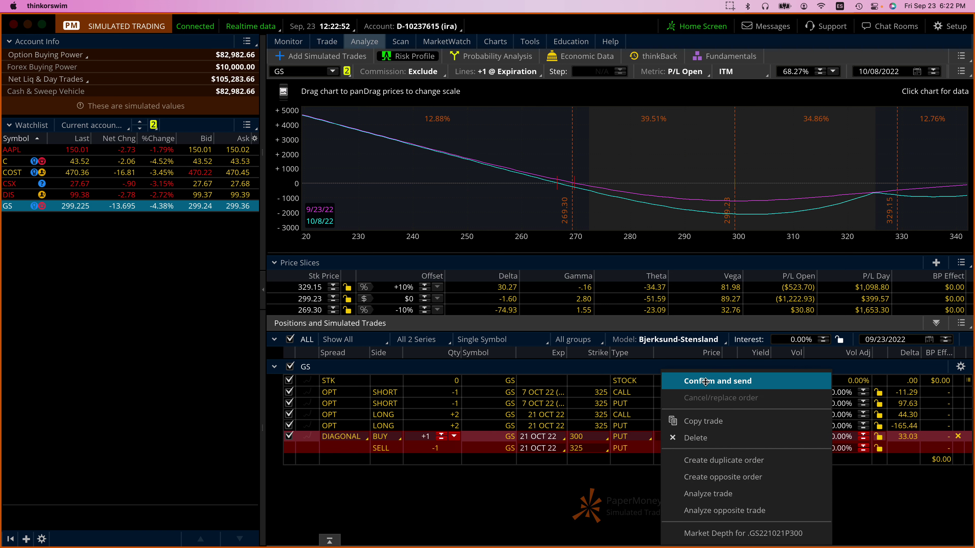
{"action": "left_click", "coordinate": [666, 379]}
{"action": "left_click", "coordinate": [911, 534]}
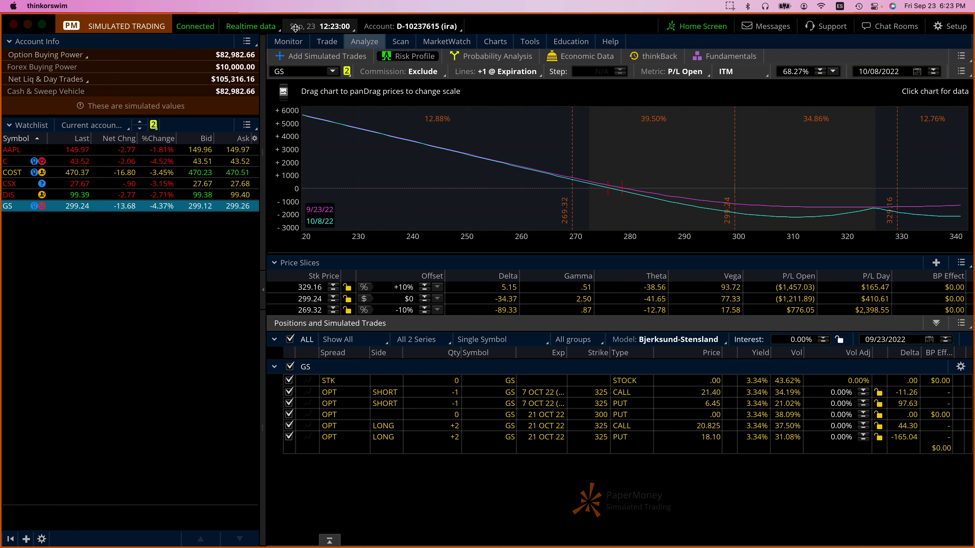
- Show the Monitor's Activity and Positions page listing the working GS put vertical
{"action": "left_click", "coordinate": [288, 40]}
{"action": "left_click", "coordinate": [312, 58]}
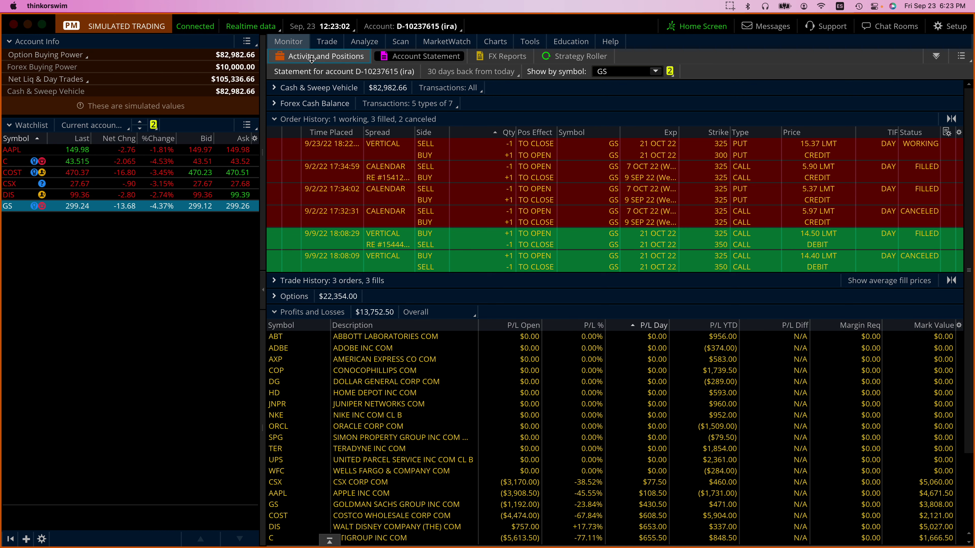